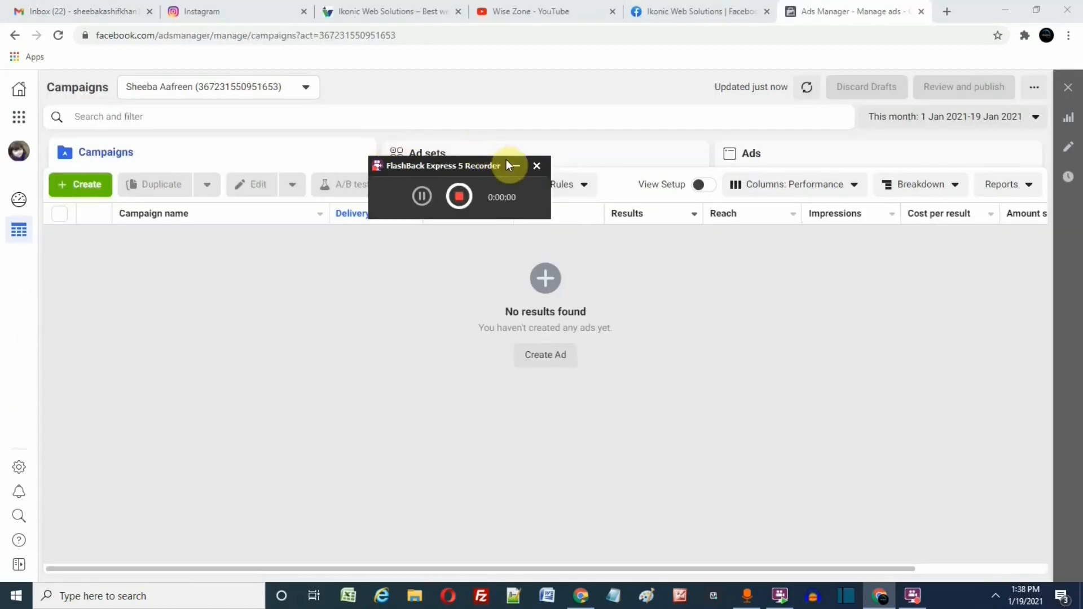
- Create a new campaign with the Lead Generation objective
left_click(516, 167)
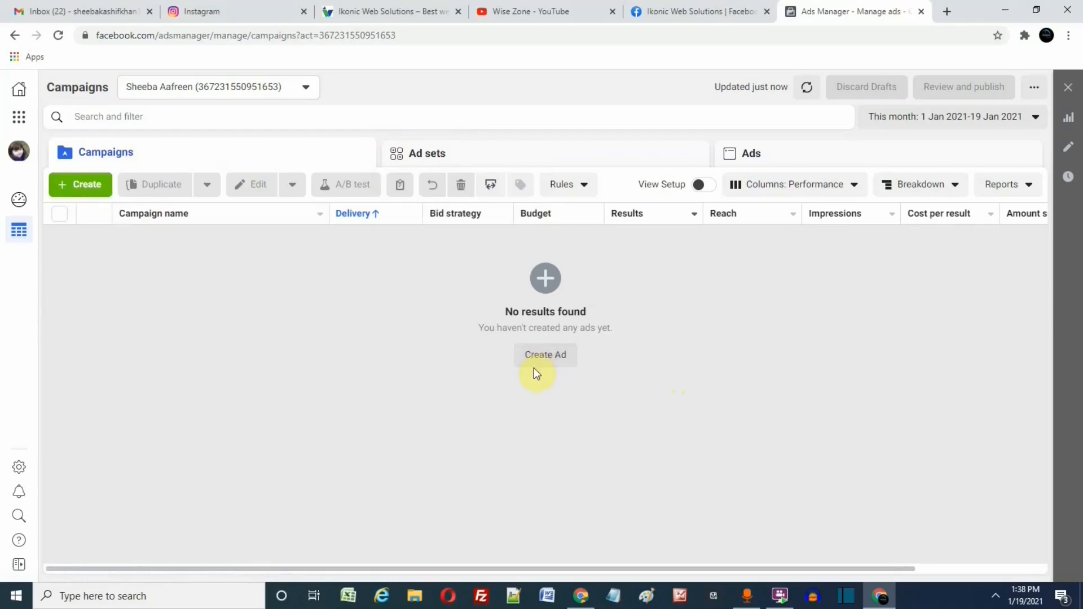
left_click(100, 186)
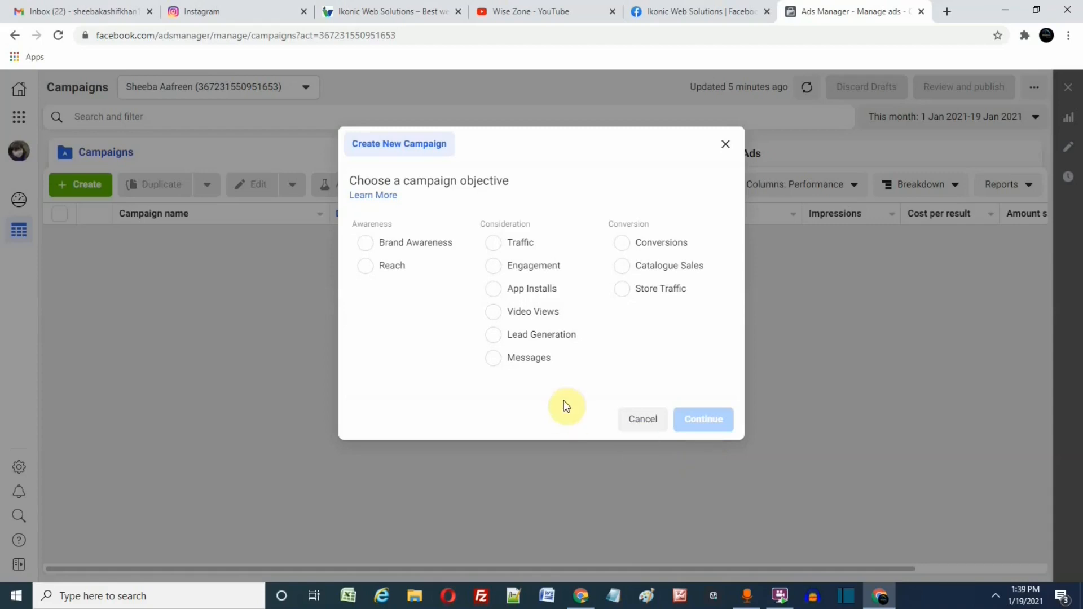
left_click(494, 337)
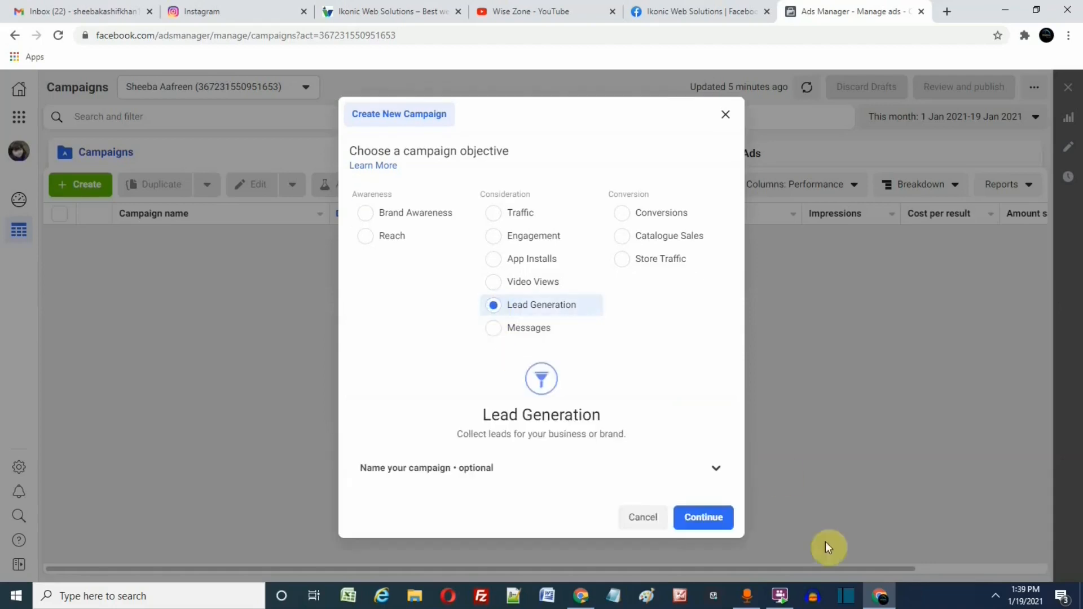
left_click(701, 522)
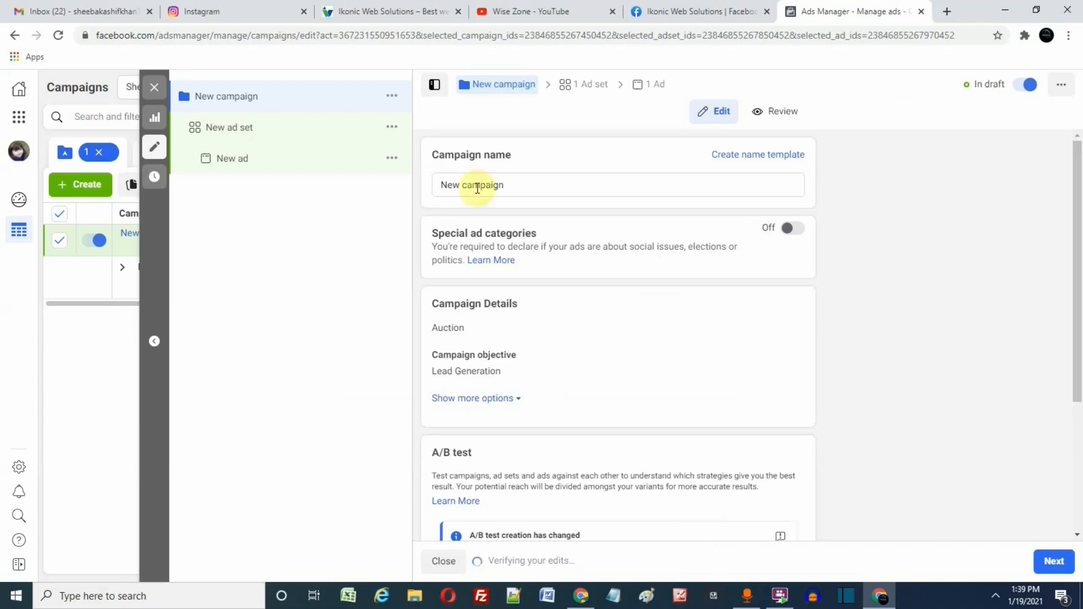
- Rename the new campaign as "Digital Marketing Campaign"
left_click_drag(515, 183, 419, 180)
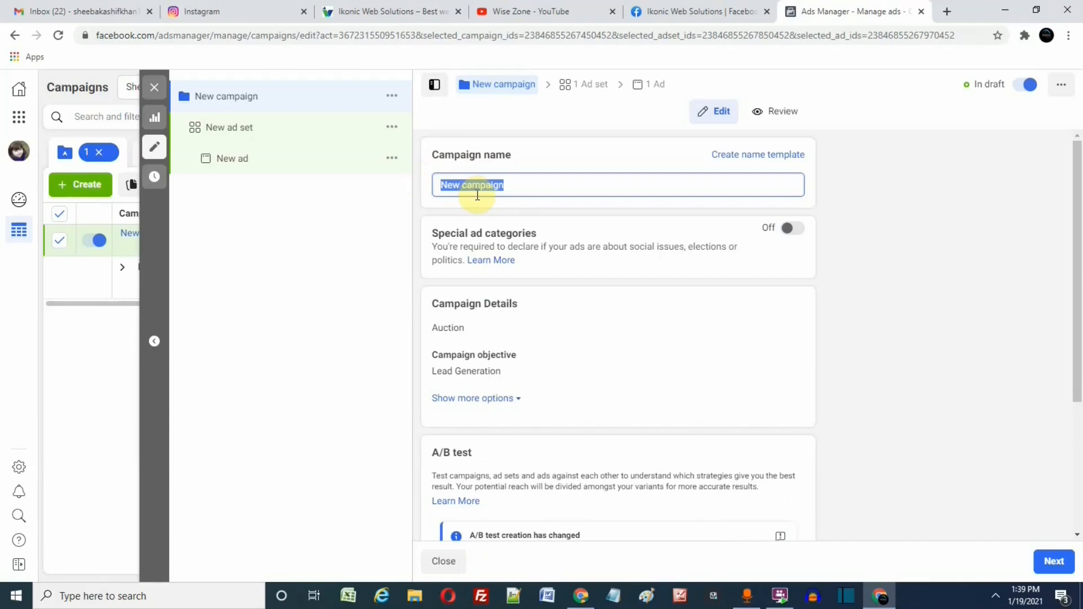
type("Digital M")
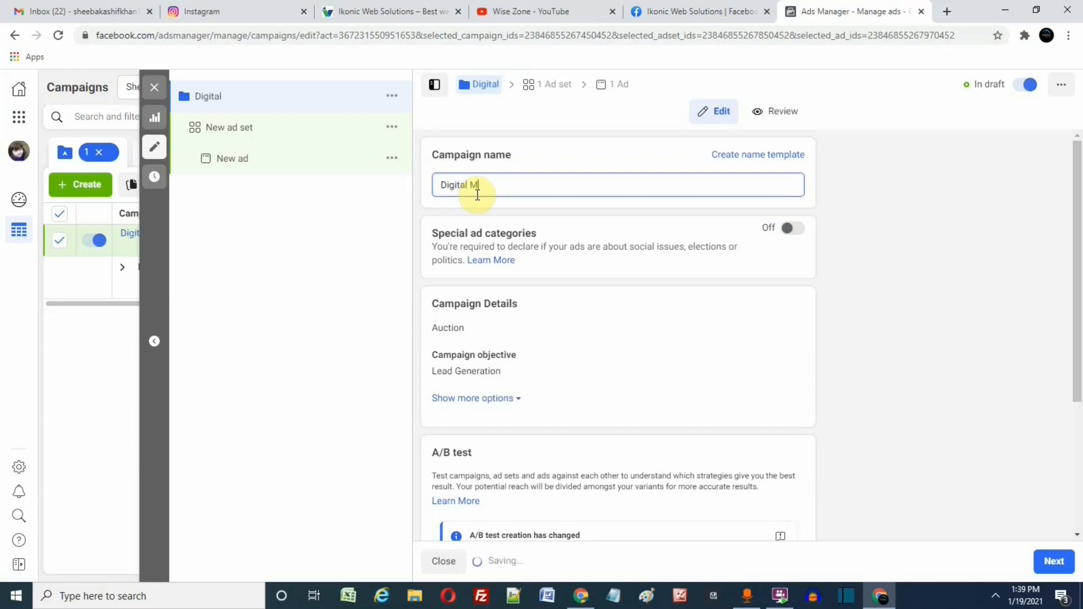
type("arketing")
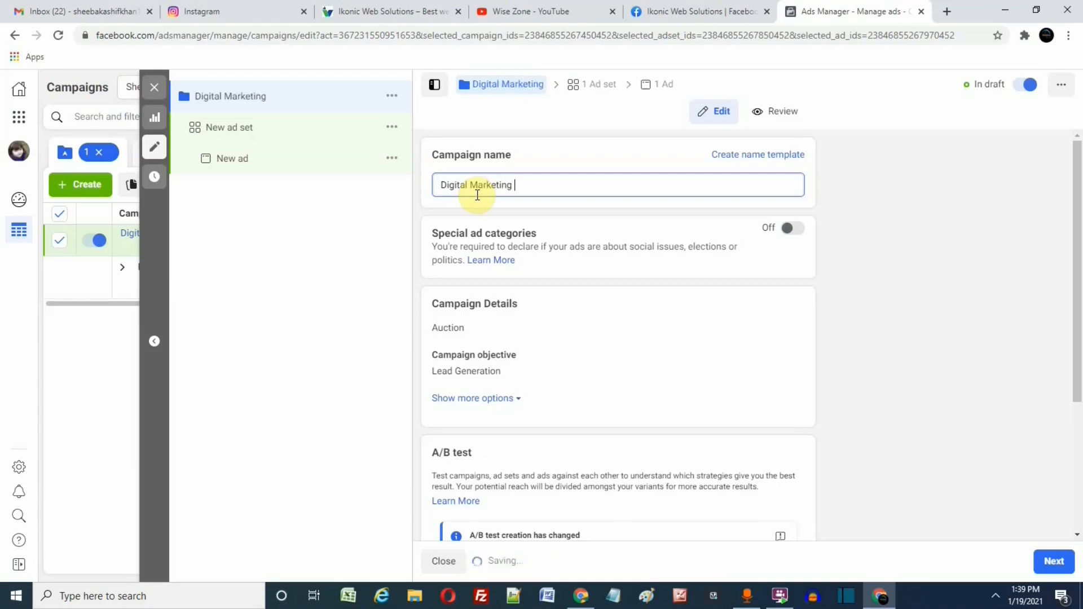
type(" Cam")
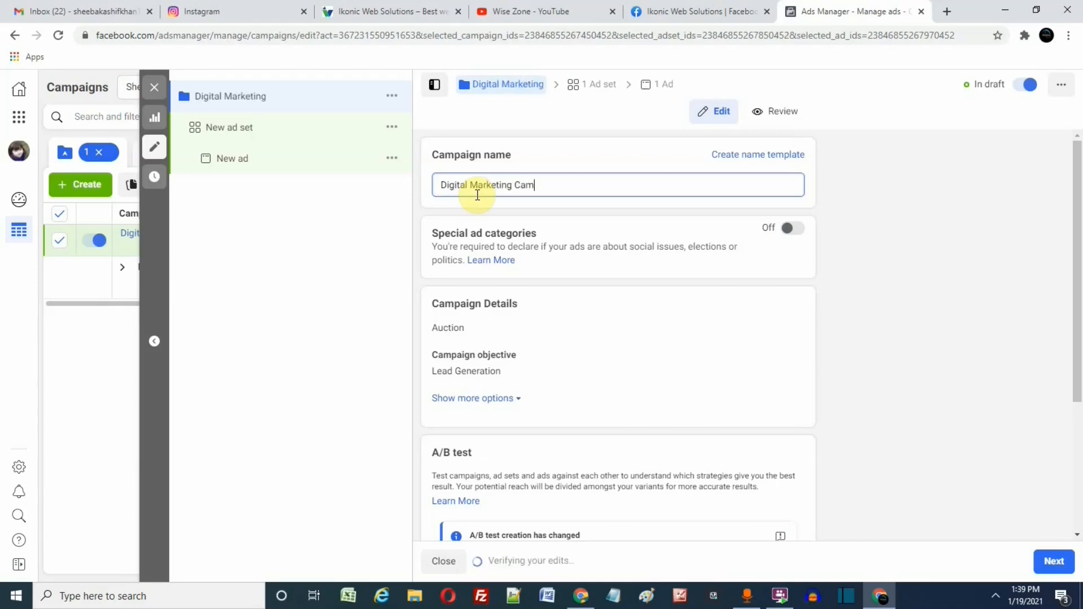
type("paign")
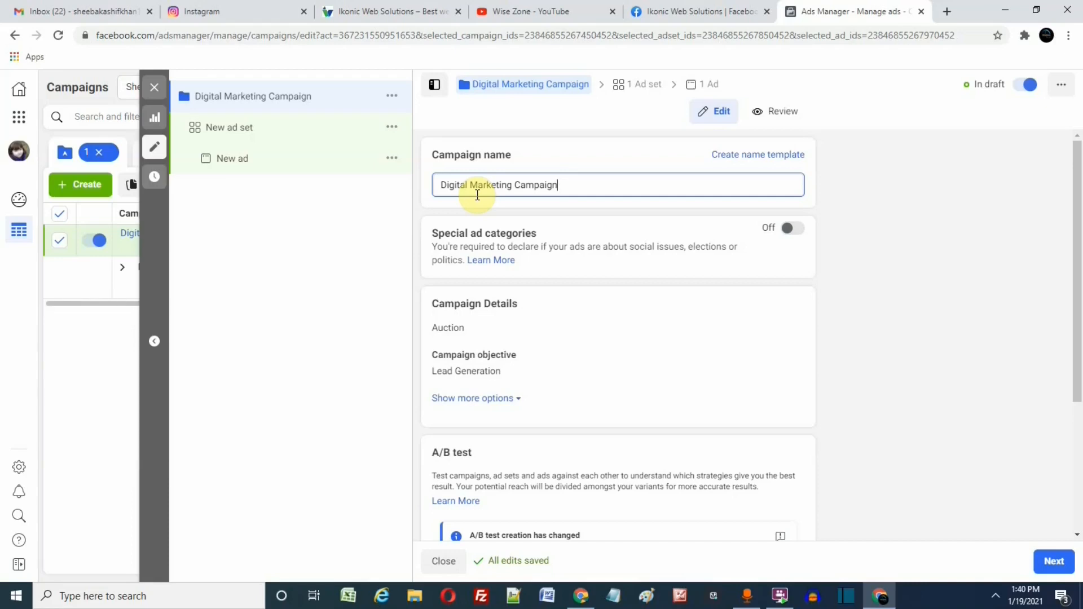
- Copy the campaign name and use it as the ad set's name, "Digital Marketing Campaign"
triple_click(538, 188)
key("ctrl+c")
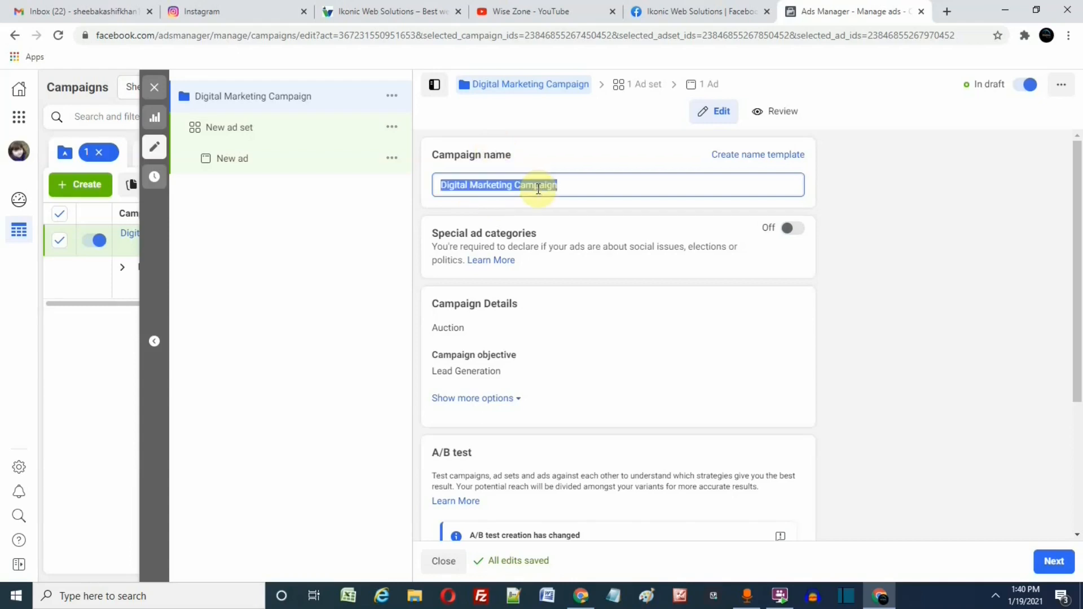
left_click(259, 137)
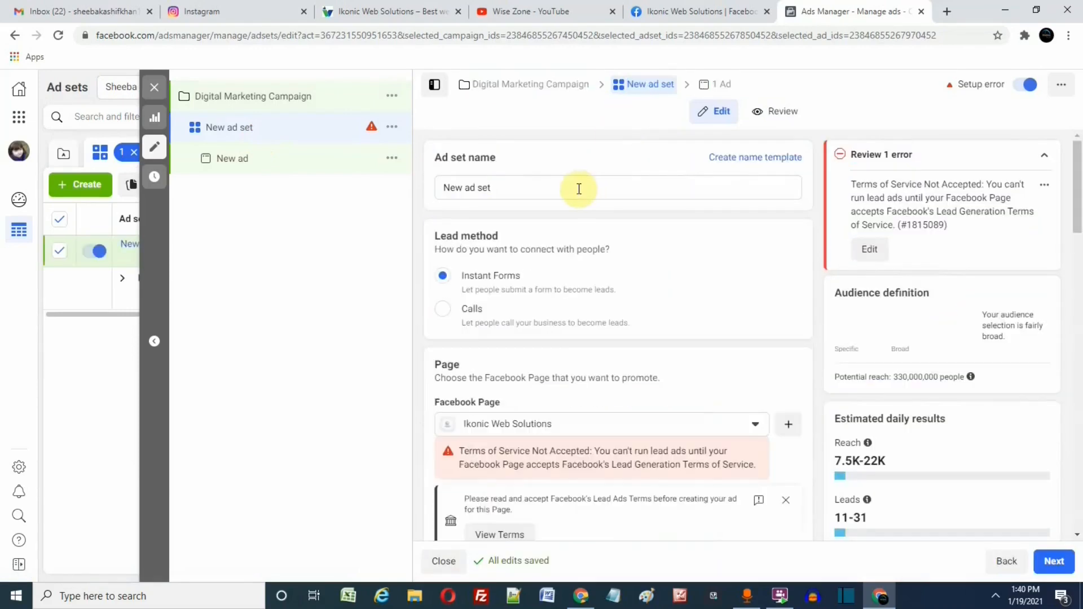
left_click(578, 188)
triple_click(579, 189)
key("ctrl+v")
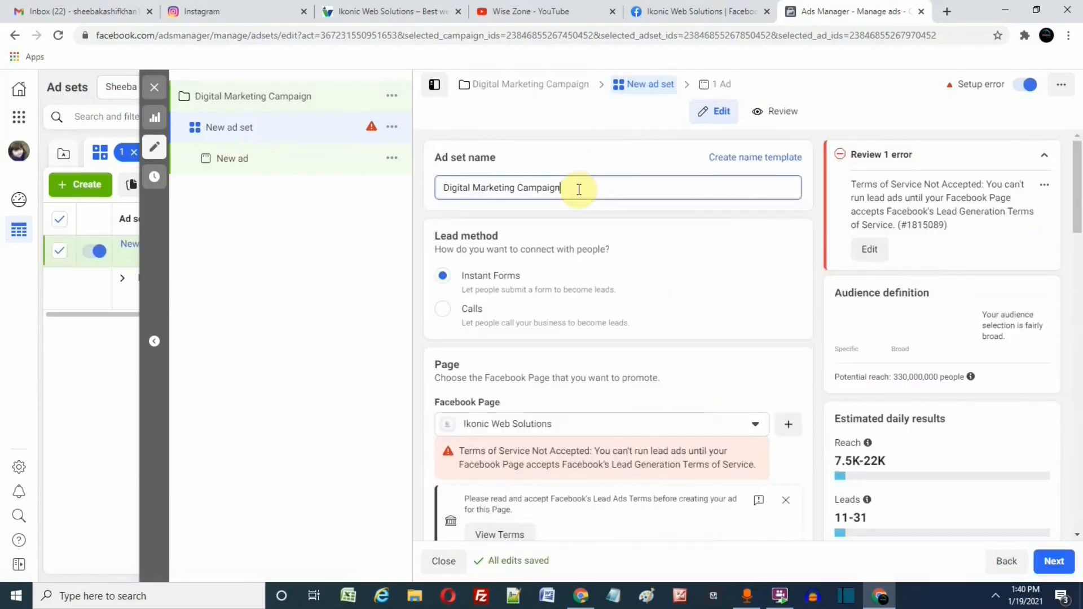
left_click(599, 210)
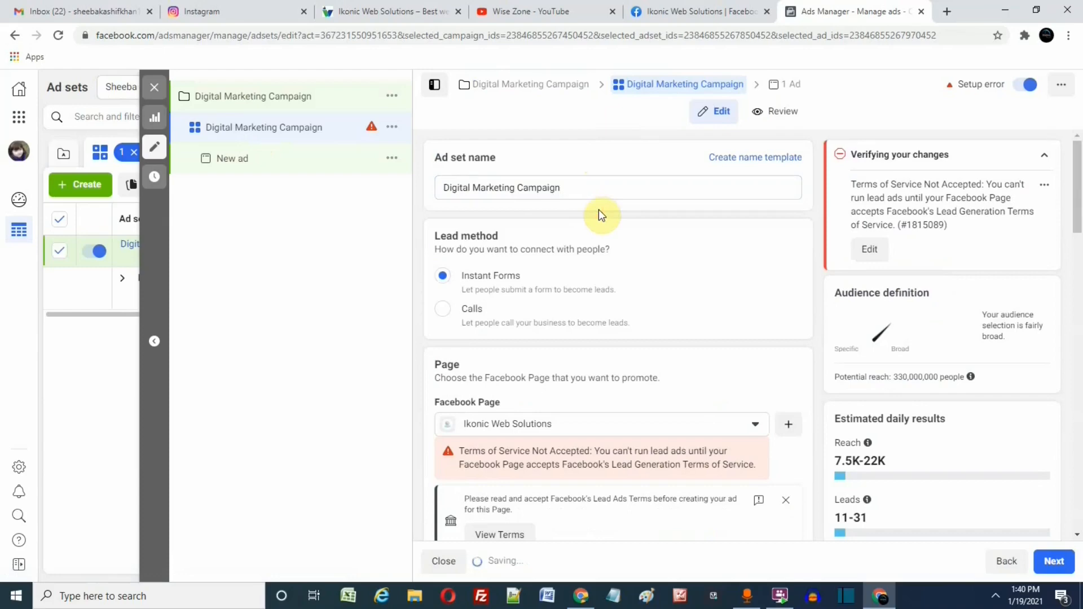
- View and accept Facebook's Lead Ads Terms for the Ikonic Web Solutions page
left_click_drag(1079, 204, 1079, 241)
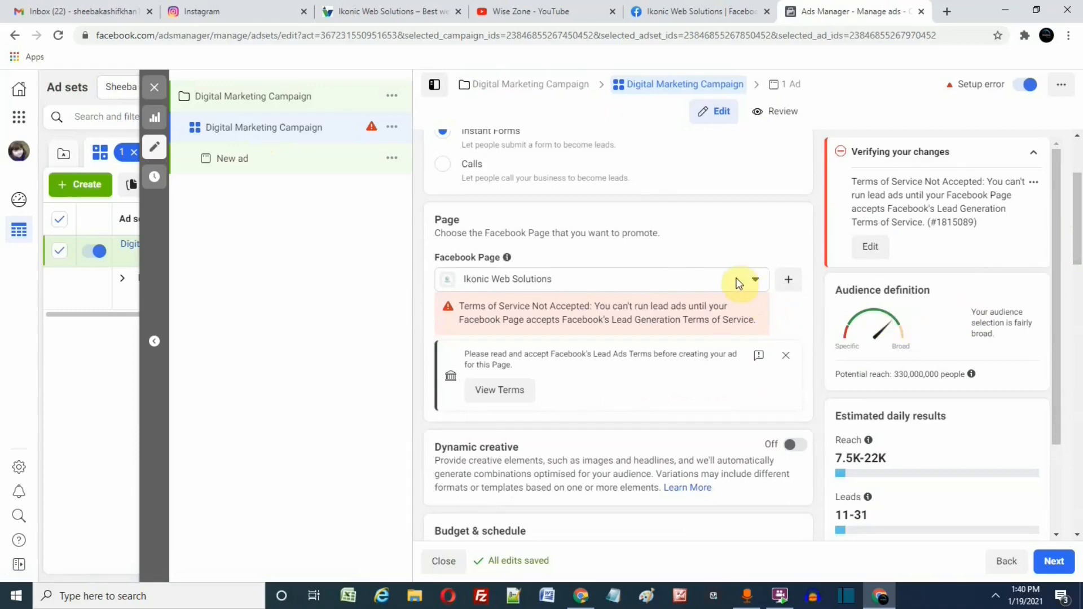
left_click(519, 394)
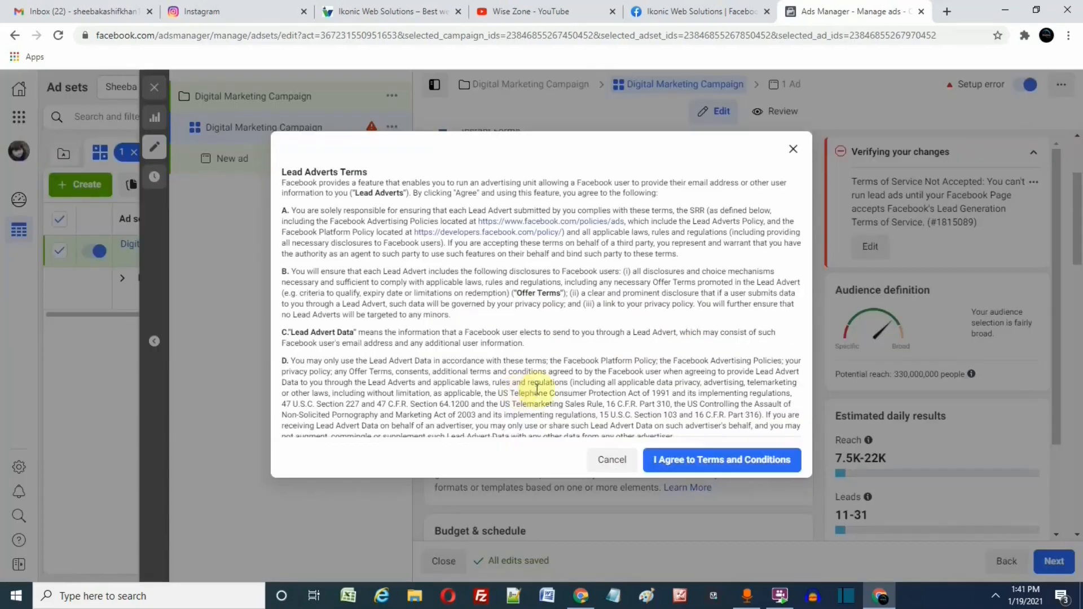
left_click(737, 464)
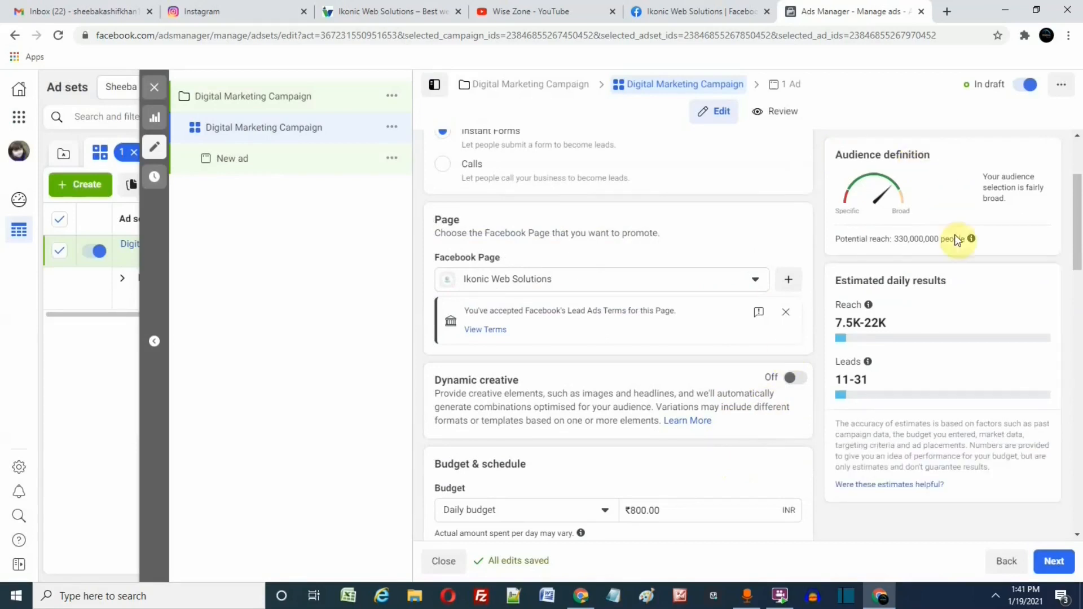
- Try the Lifetime budget type for the ad set, and return it to Daily budget
scroll(1077, 254, "down", 4)
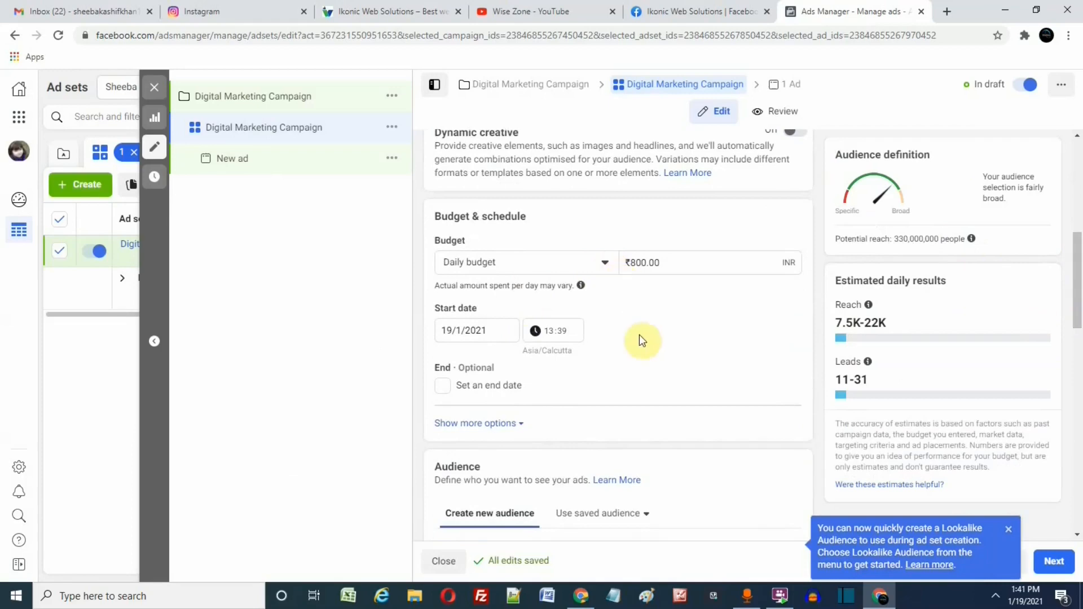
left_click(605, 264)
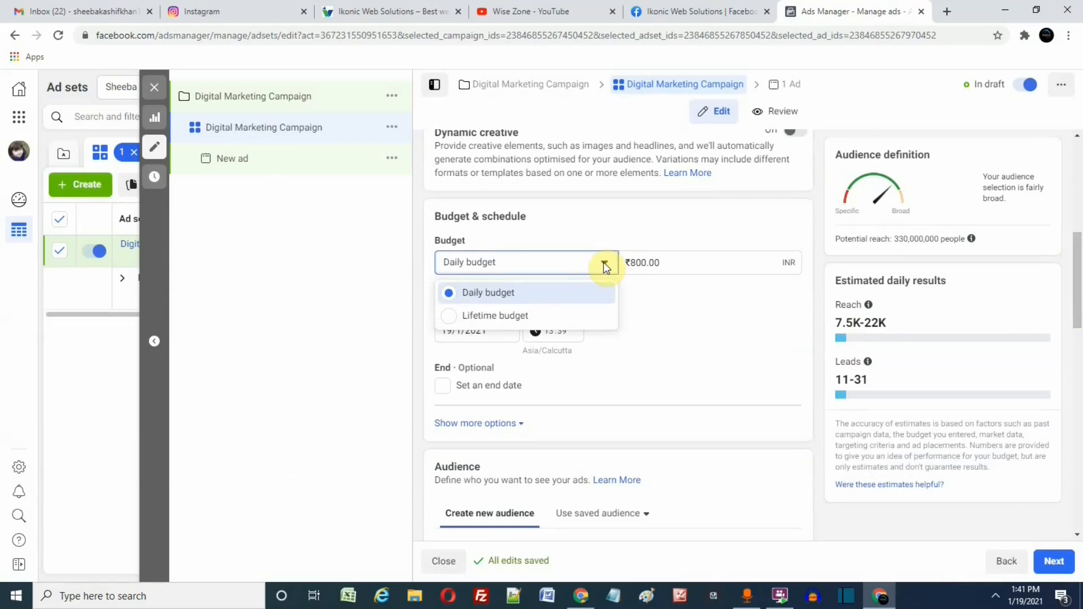
left_click(555, 316)
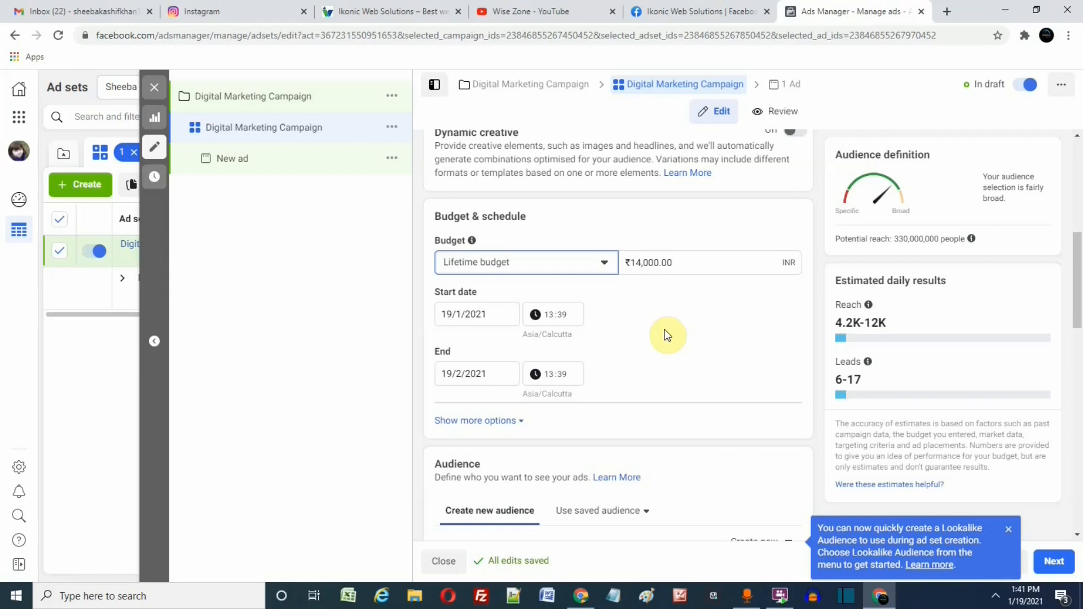
left_click(641, 264)
double_click(636, 263)
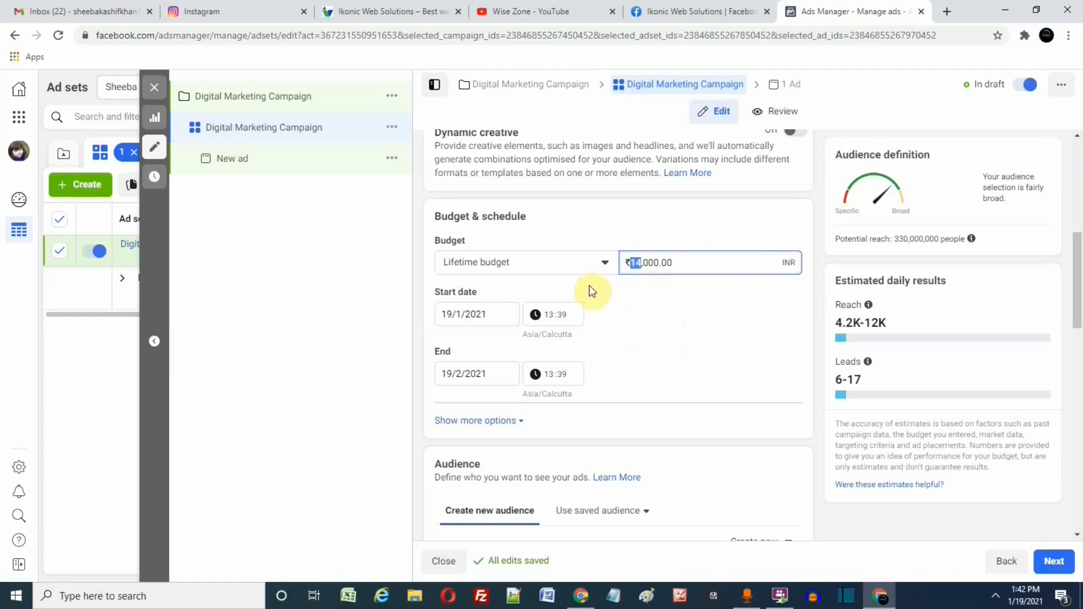
left_click(594, 265)
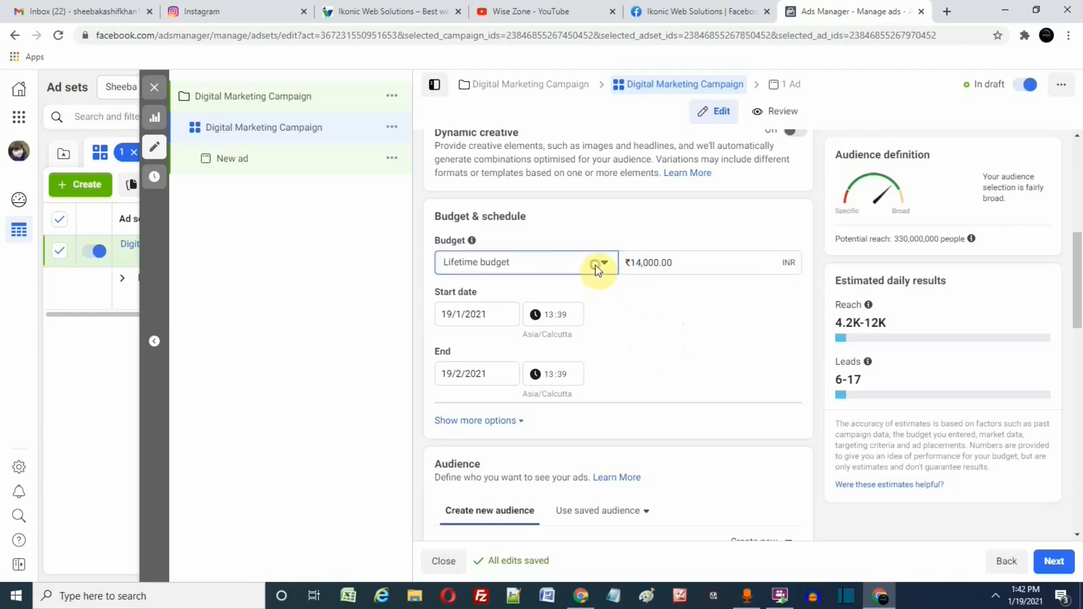
left_click(570, 295)
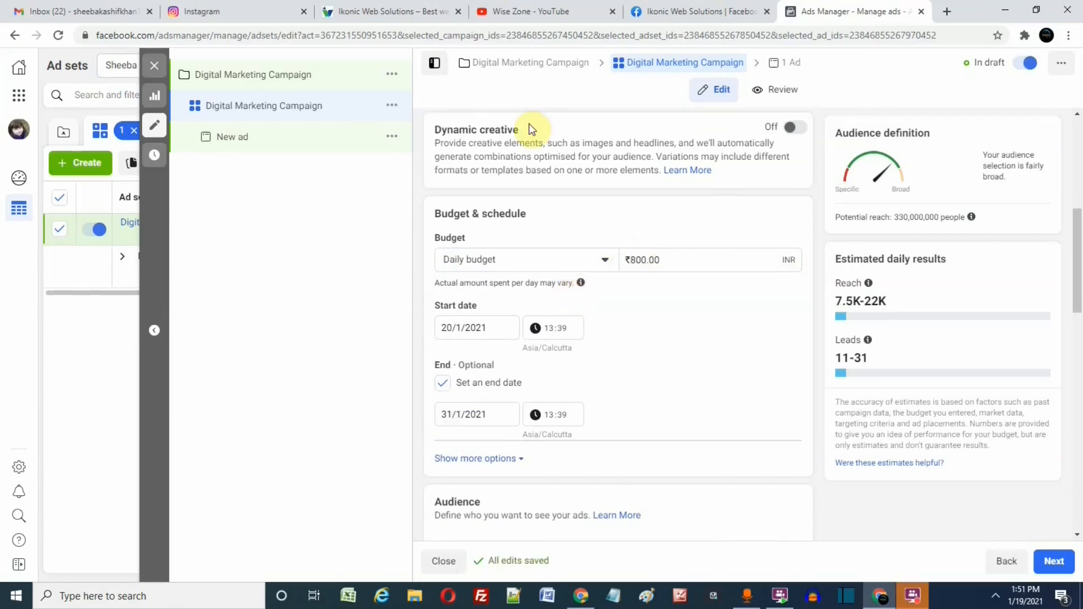
left_click(912, 596)
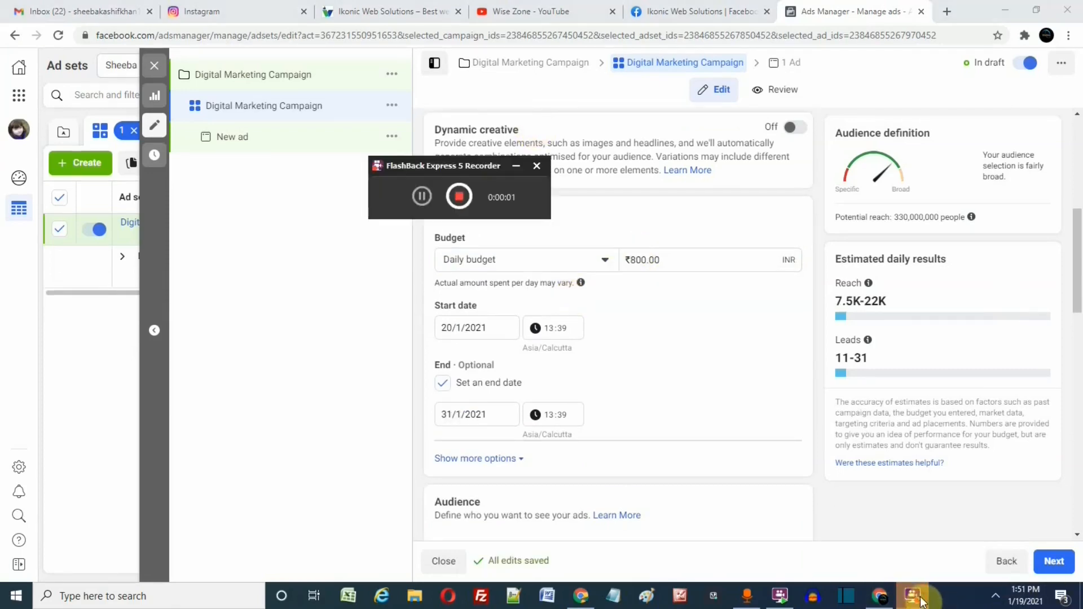
left_click(517, 168)
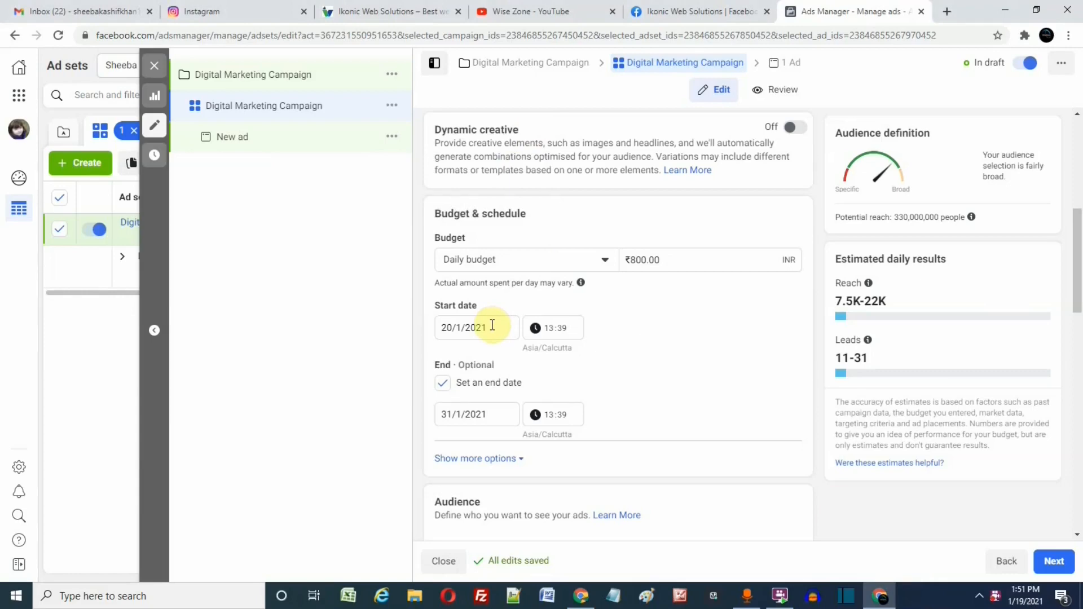
- Set the ad set's start date to 21/1/2021 and its end date to 31/1/2021
left_click(492, 326)
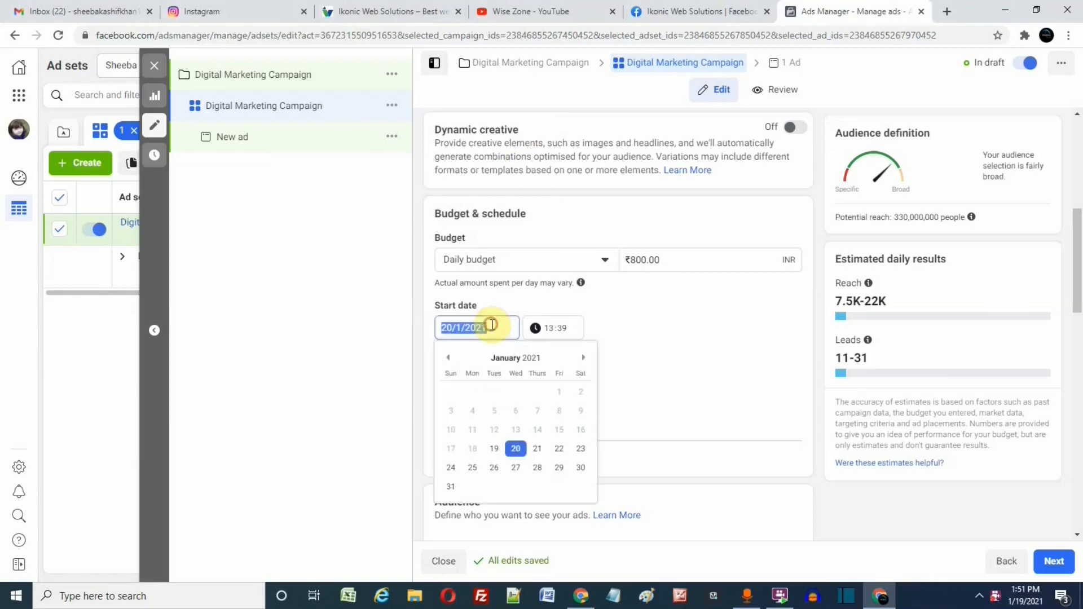
left_click(538, 449)
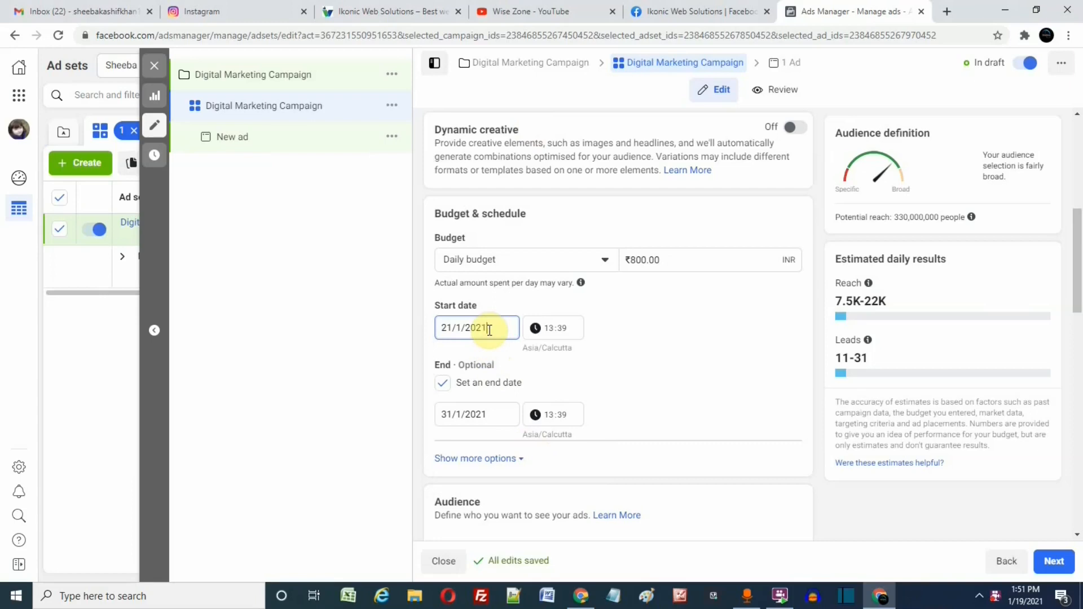
left_click(476, 415)
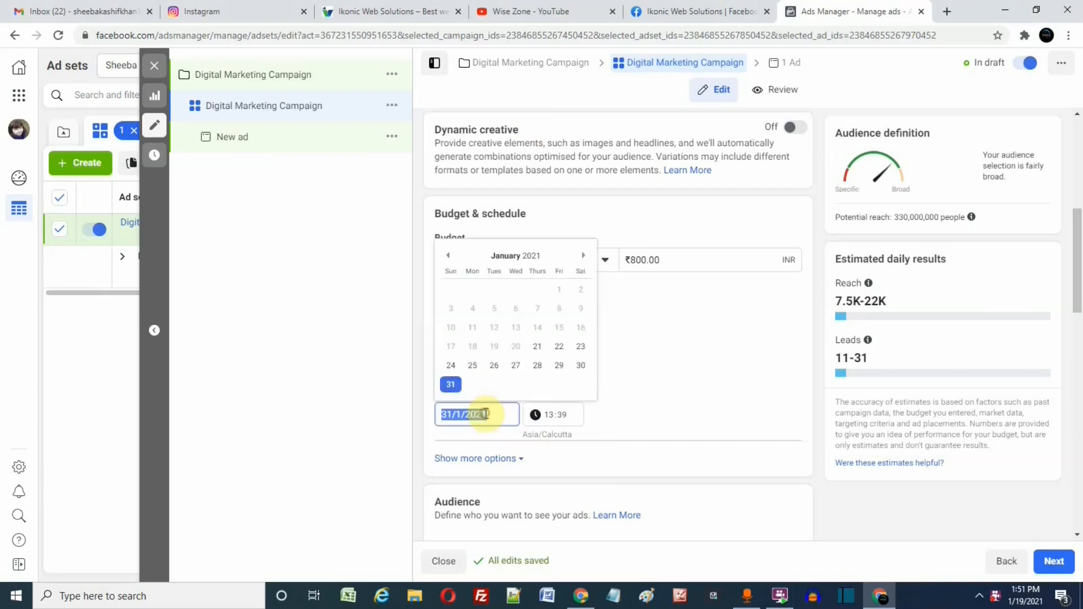
left_click(451, 386)
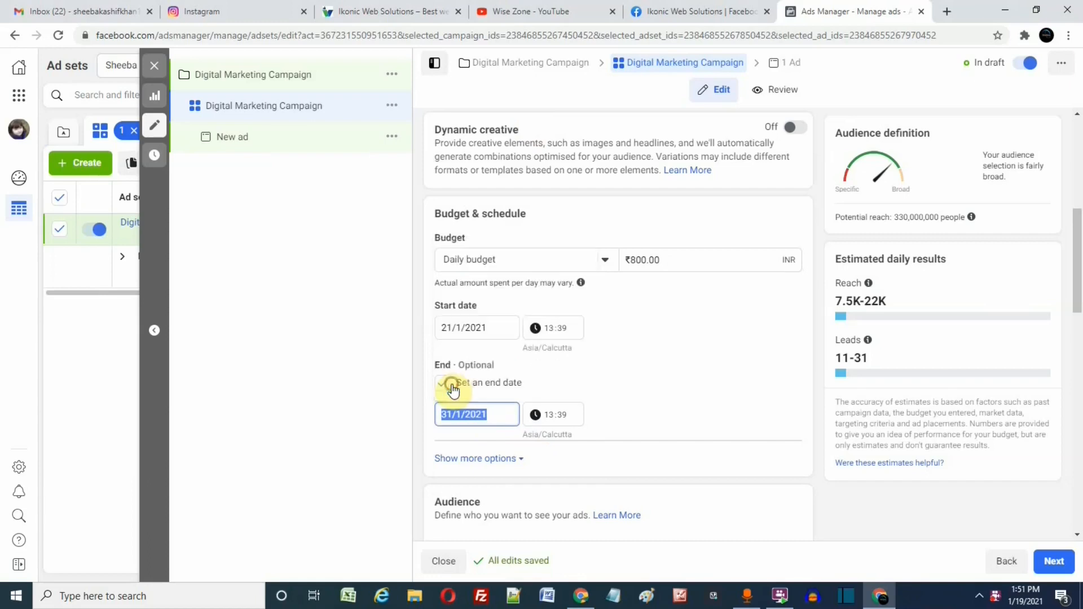
left_click(656, 415)
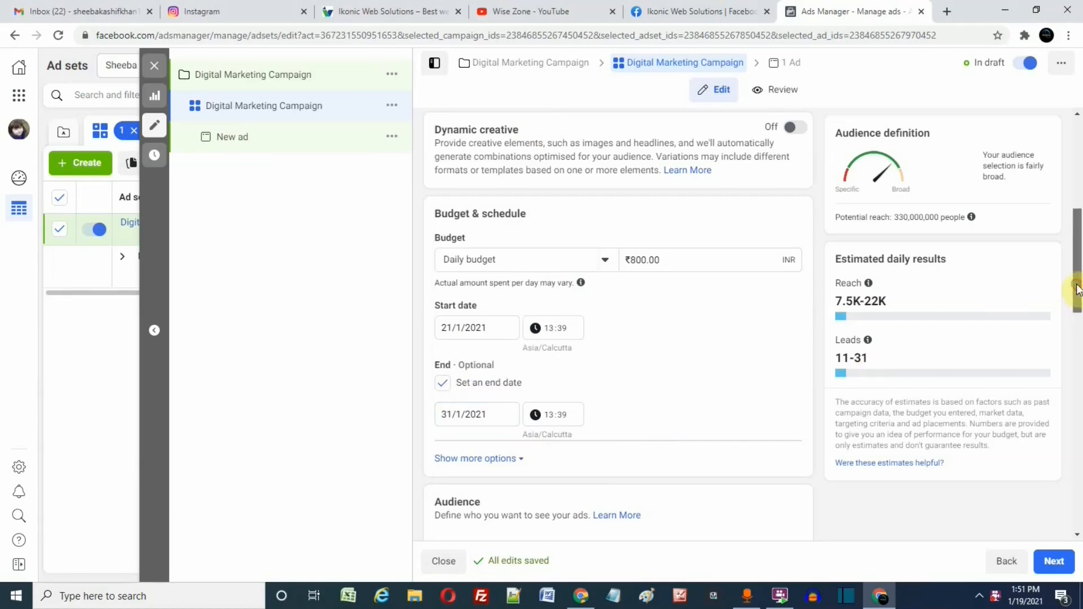
- Check the ad set's Audience section for saved audiences that could be used
left_click_drag(1076, 290, 1079, 373)
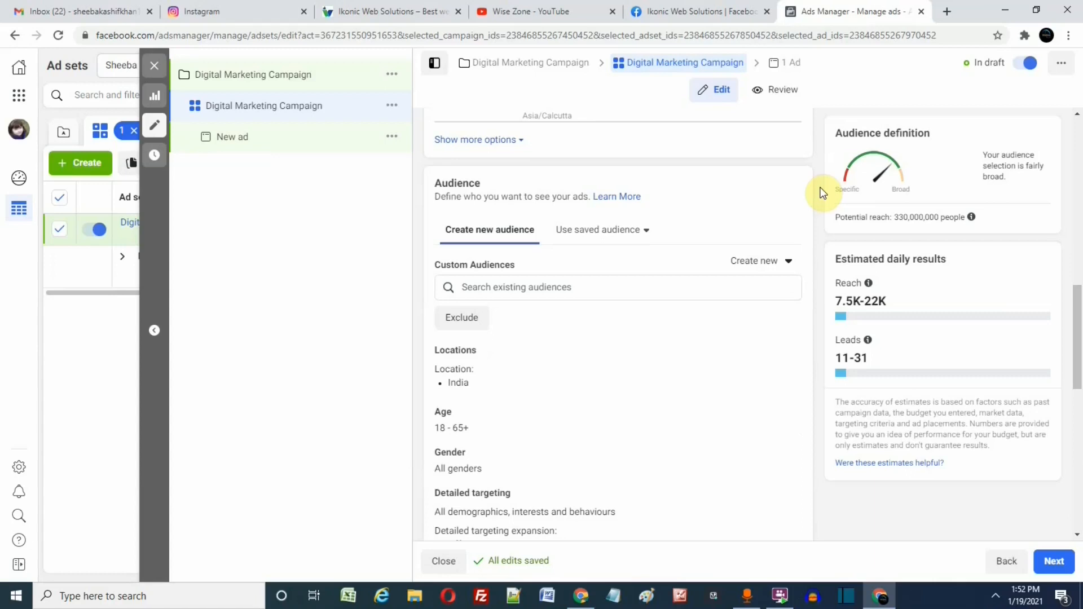
mouse_move(1079, 318)
left_mouse_down()
mouse_move(1079, 330)
mouse_move(1080, 313)
left_mouse_up()
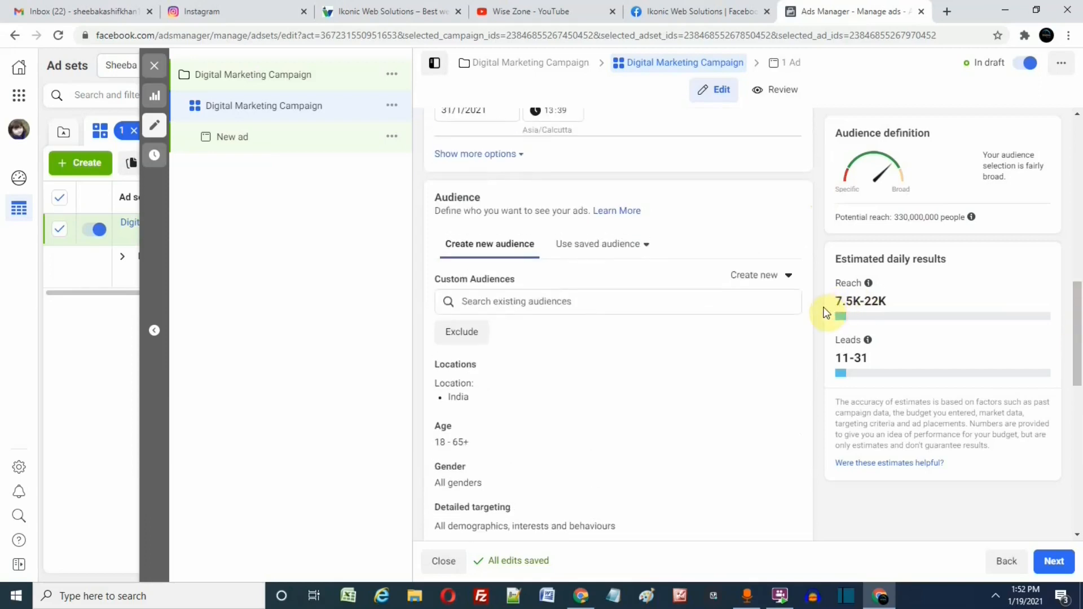
left_click(644, 246)
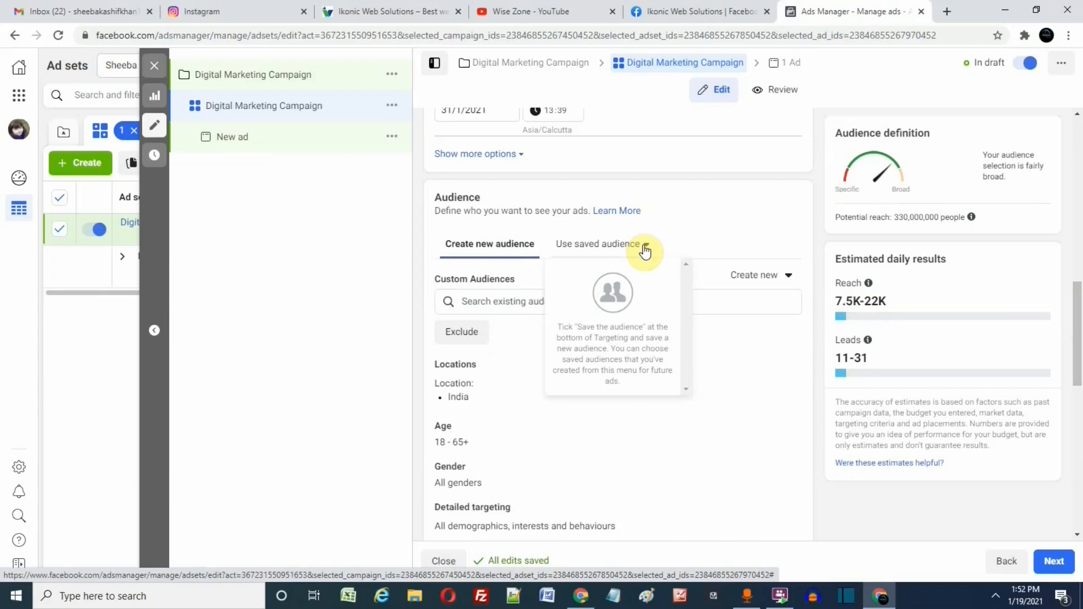
left_click(807, 175)
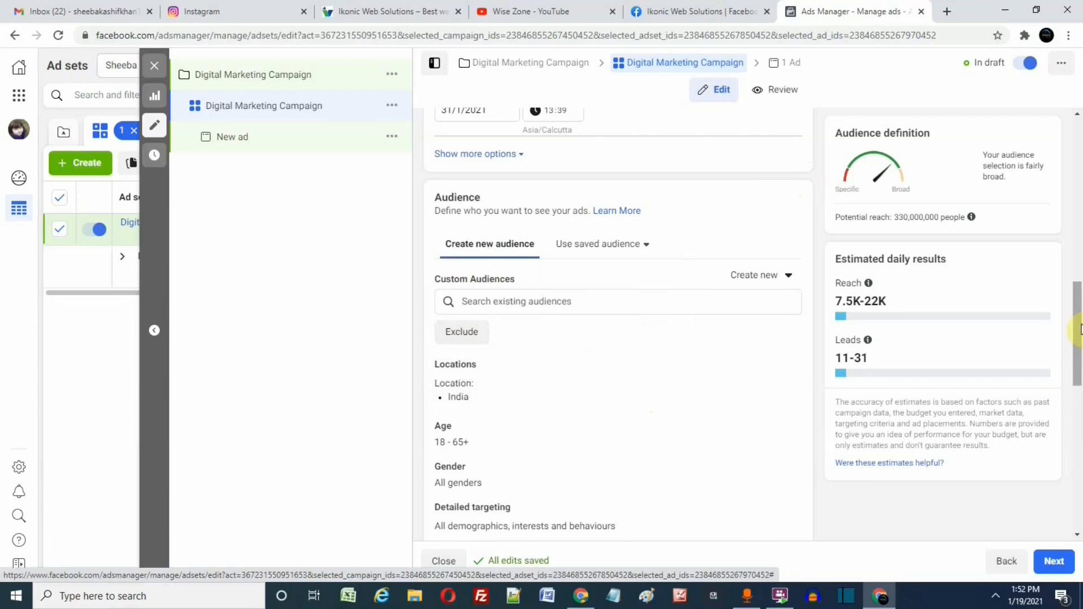
- Replace India with the city of Nagpur, Maharashtra as the ad set's audience location
scroll(1079, 329, "down", 1)
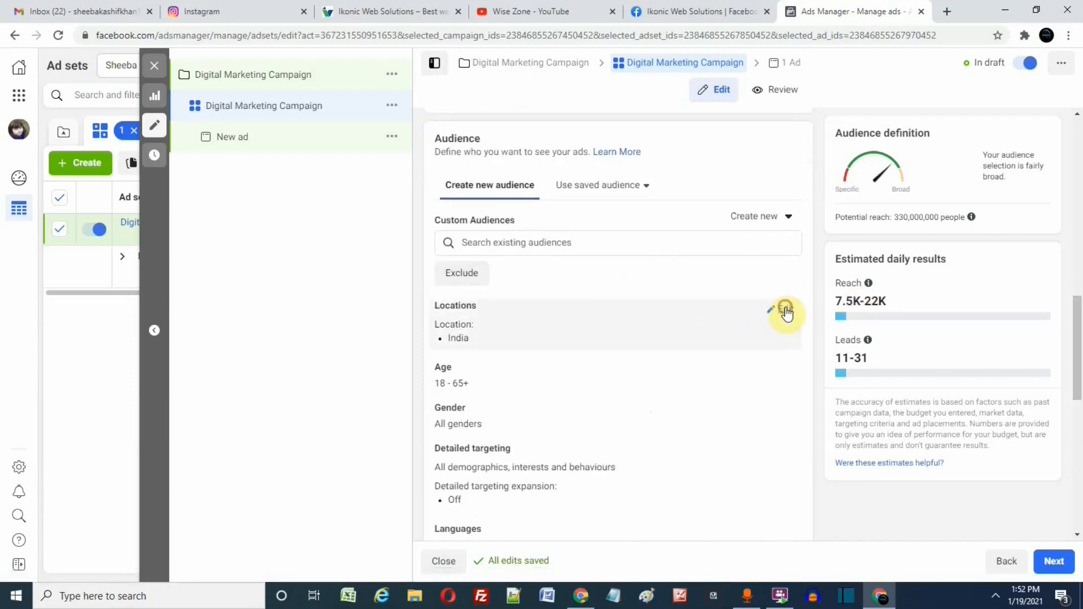
left_click(785, 310)
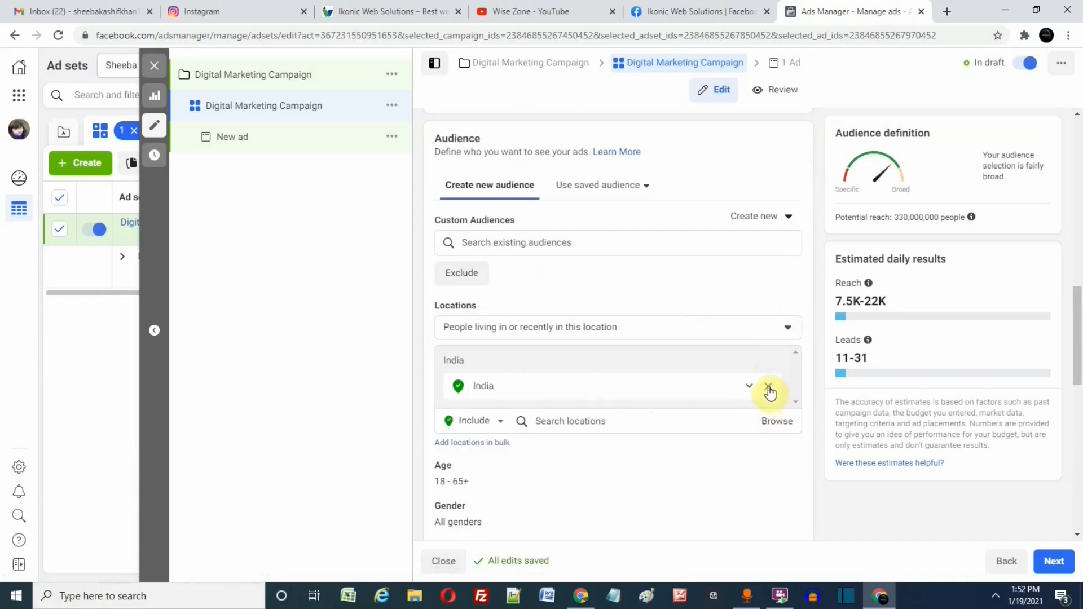
left_click(768, 390)
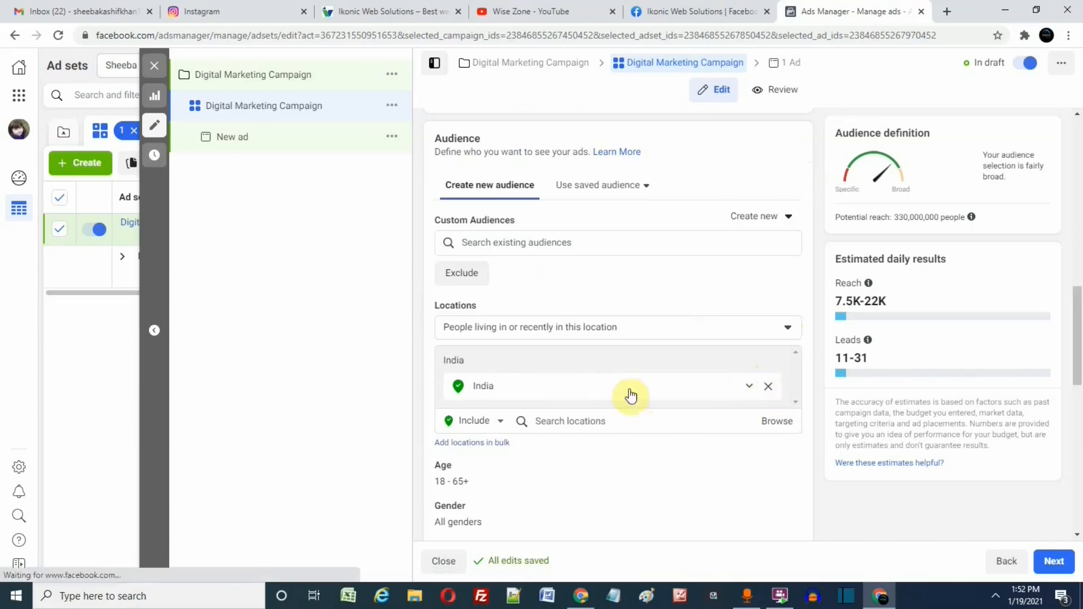
left_click(602, 401)
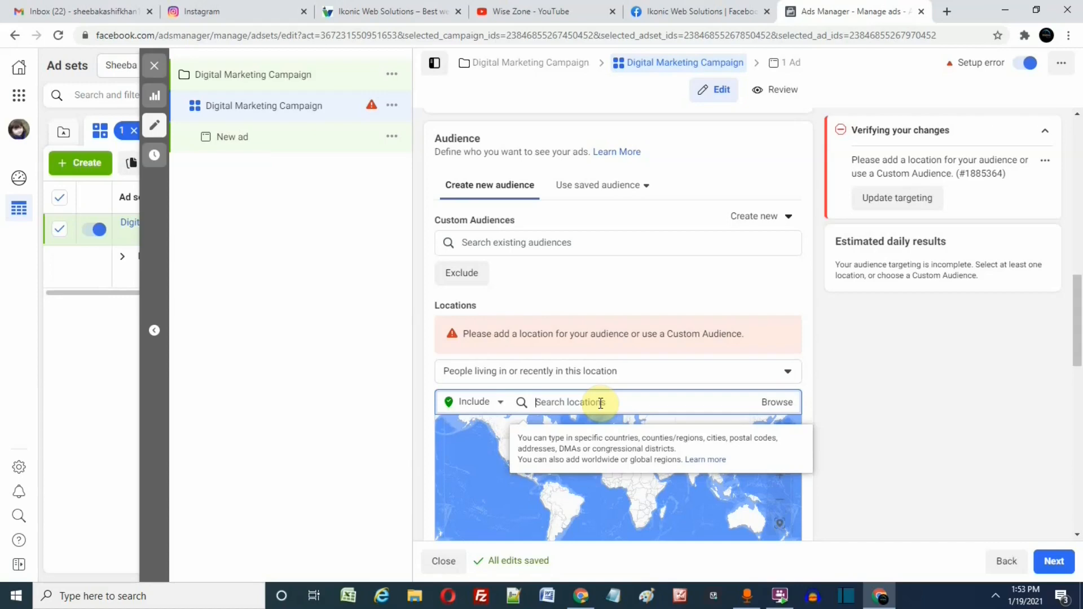
type("nagpur")
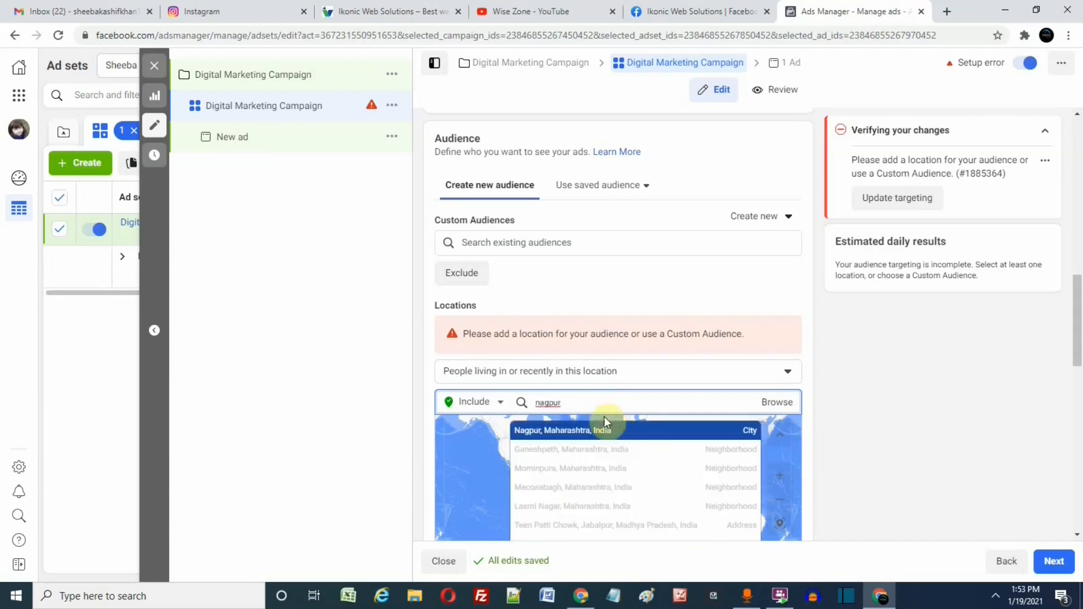
left_click(605, 431)
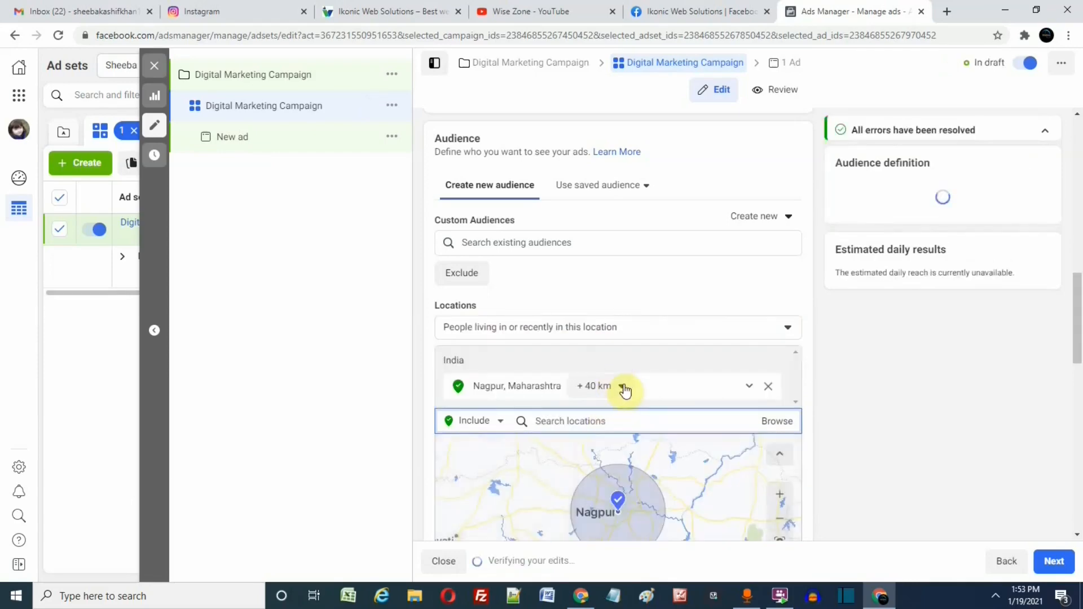
- Extend the targeting radius around Nagpur to 80 km
left_click(621, 386)
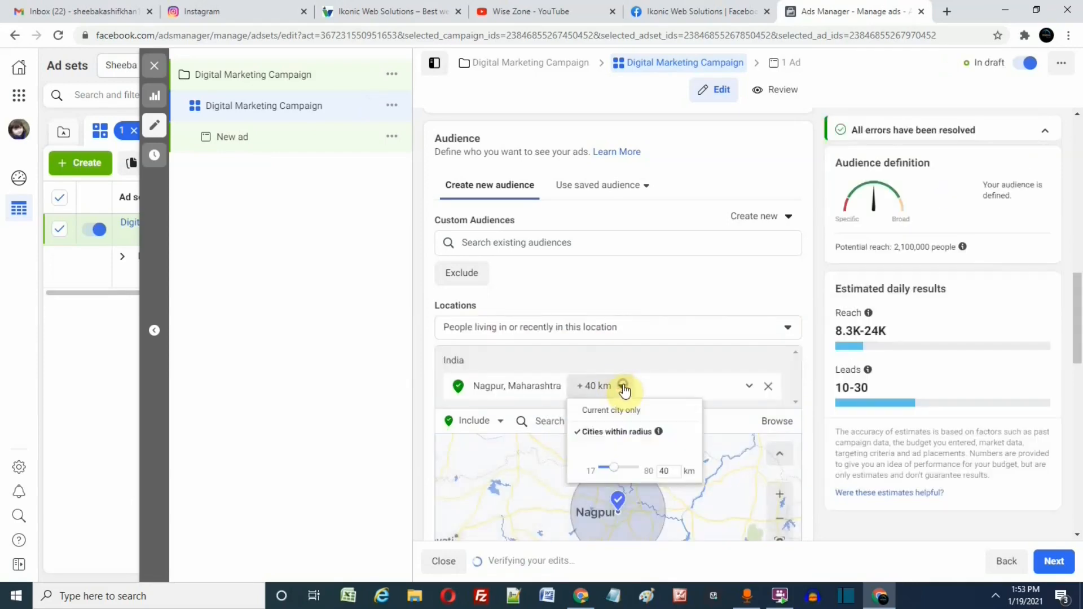
double_click(653, 470)
type("80")
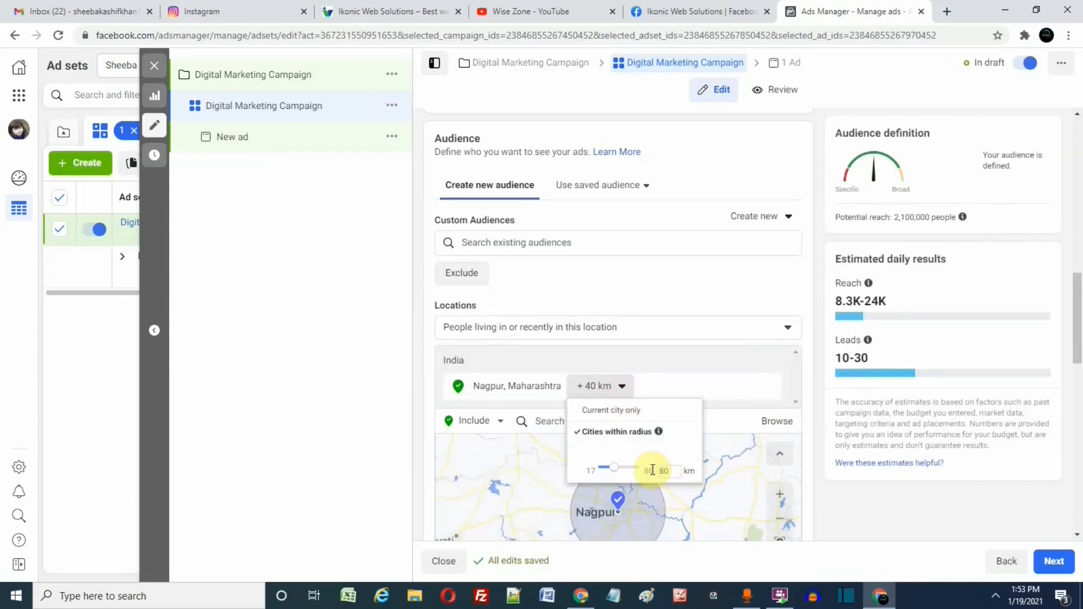
key("Return")
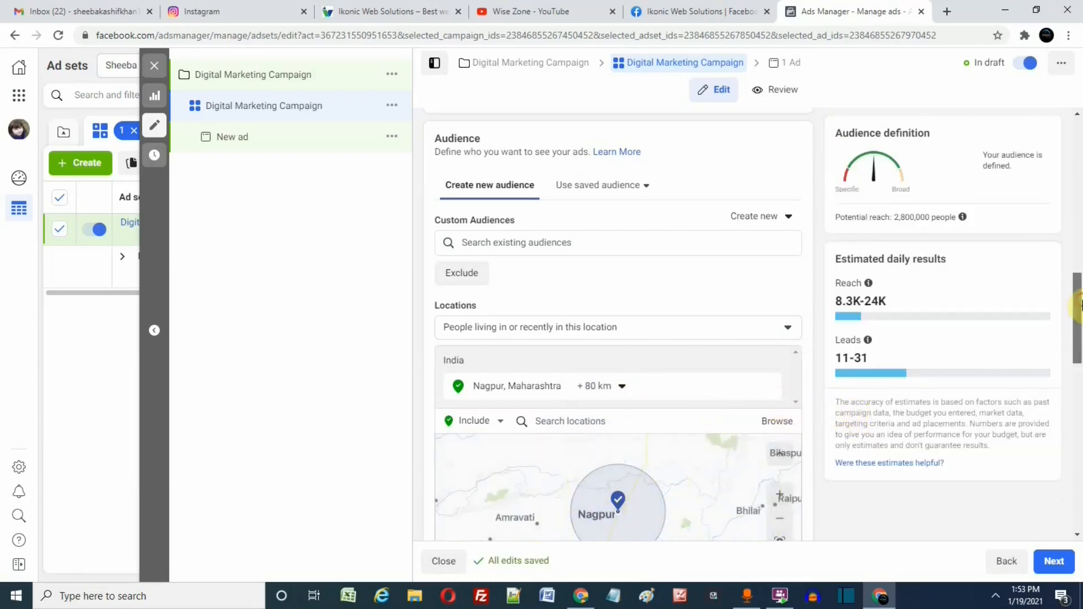
- Restrict the location targeting to People living in this location
left_click_drag(1080, 305, 1081, 370)
left_click_drag(1075, 343, 1074, 327)
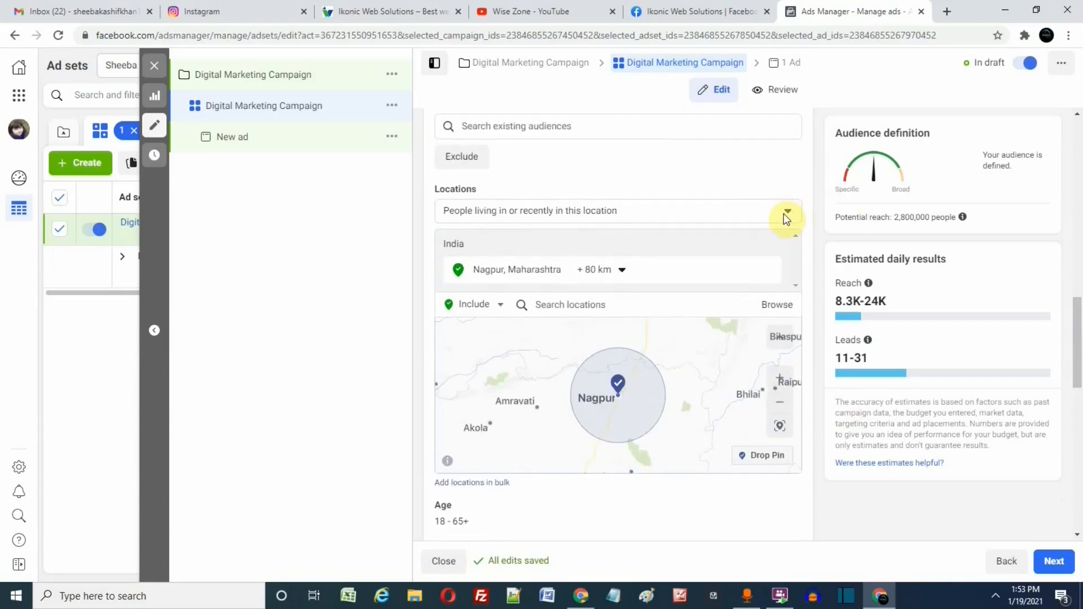
left_click(786, 216)
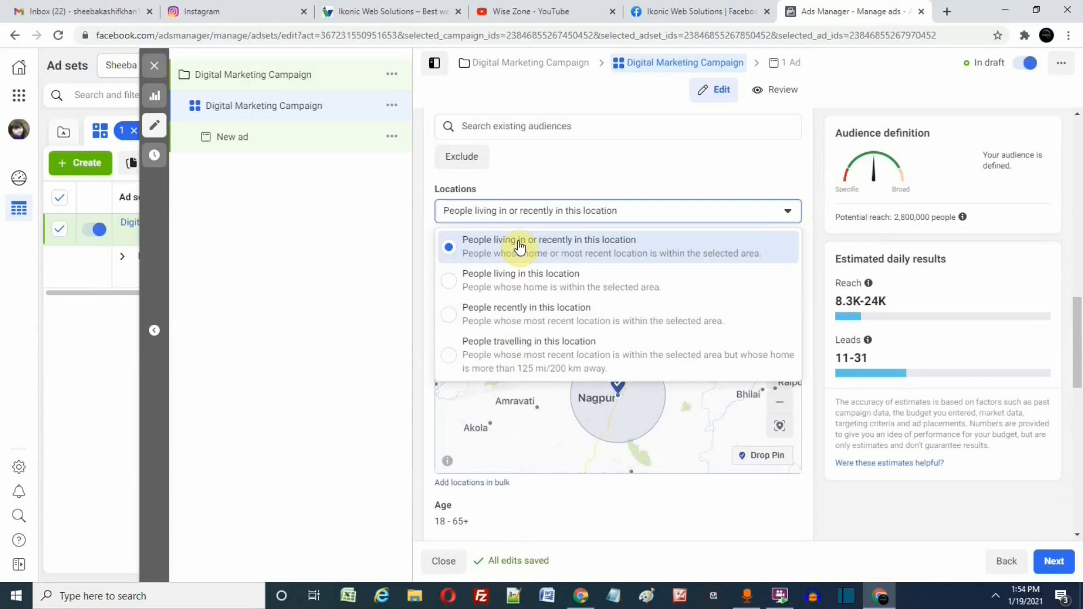
left_click(526, 280)
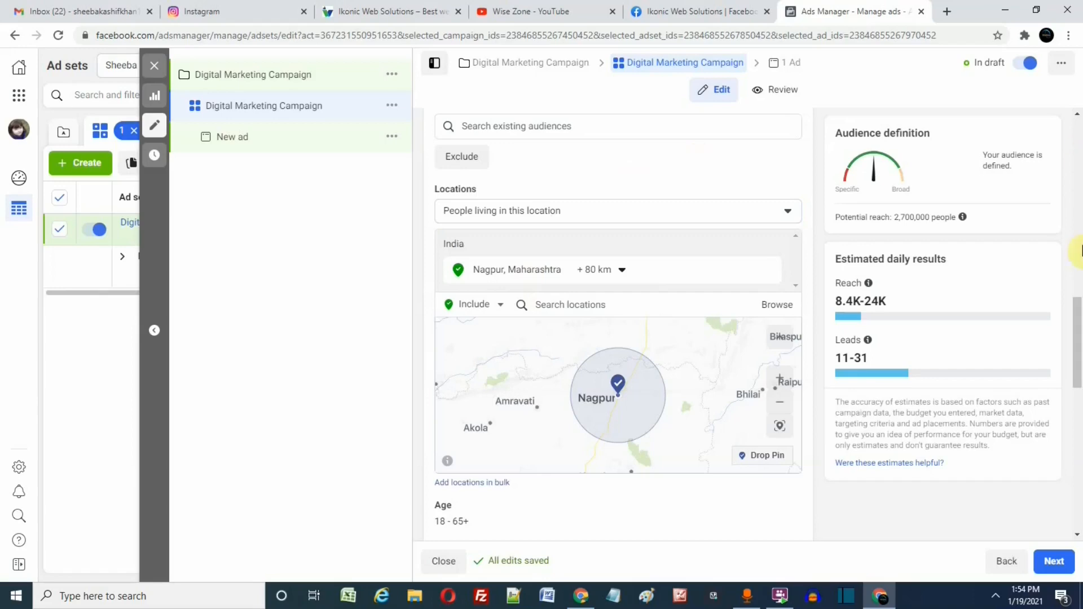
- Set the audience's maximum age to 30, leaving the minimum age at 18
scroll(1058, 367, "down", 4)
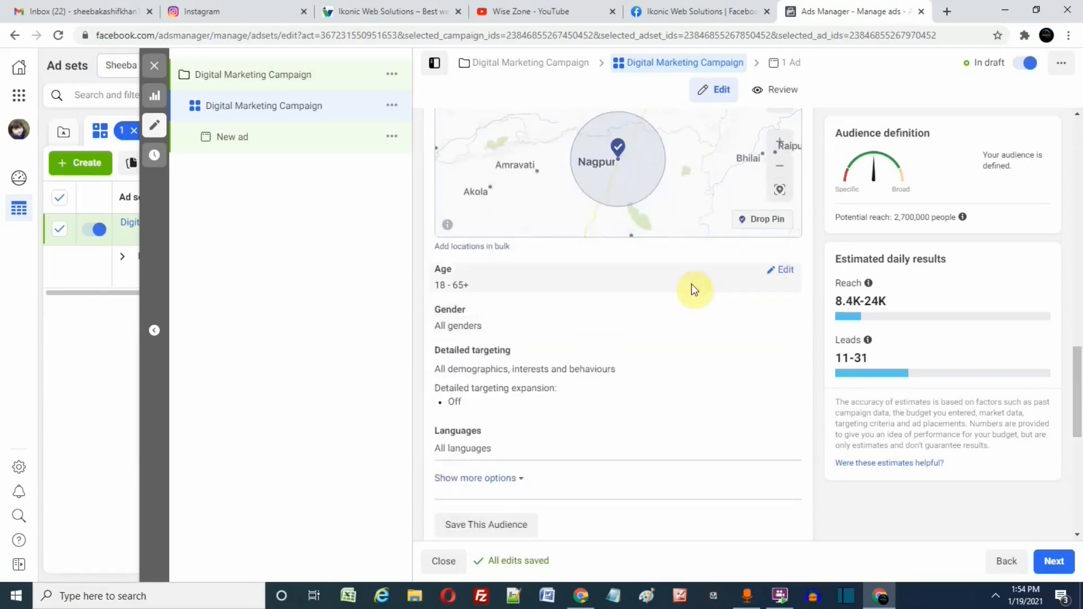
left_click(788, 272)
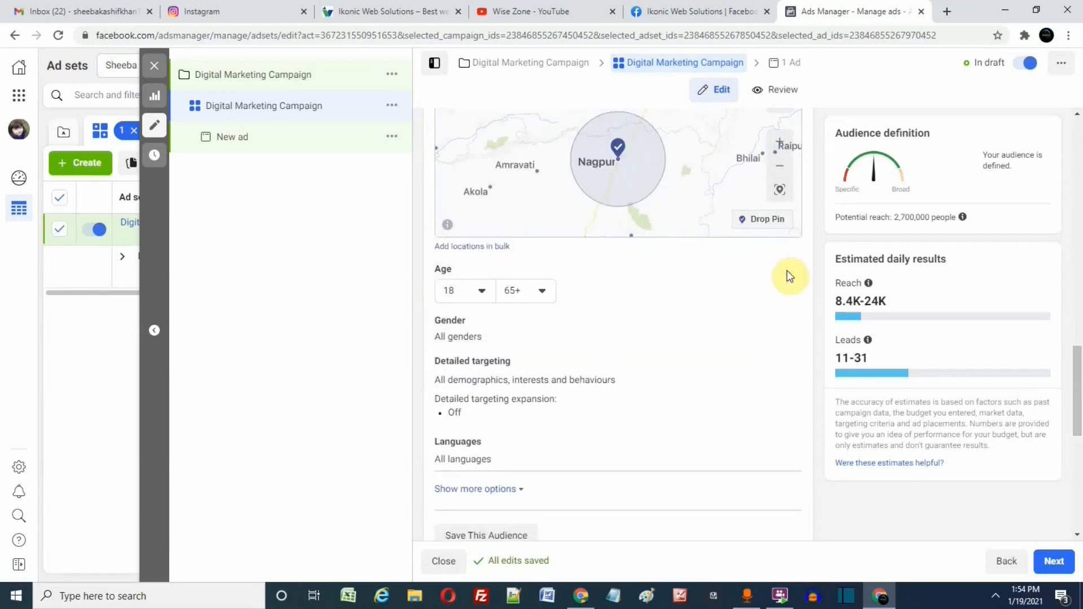
left_click(481, 297)
left_click(548, 290)
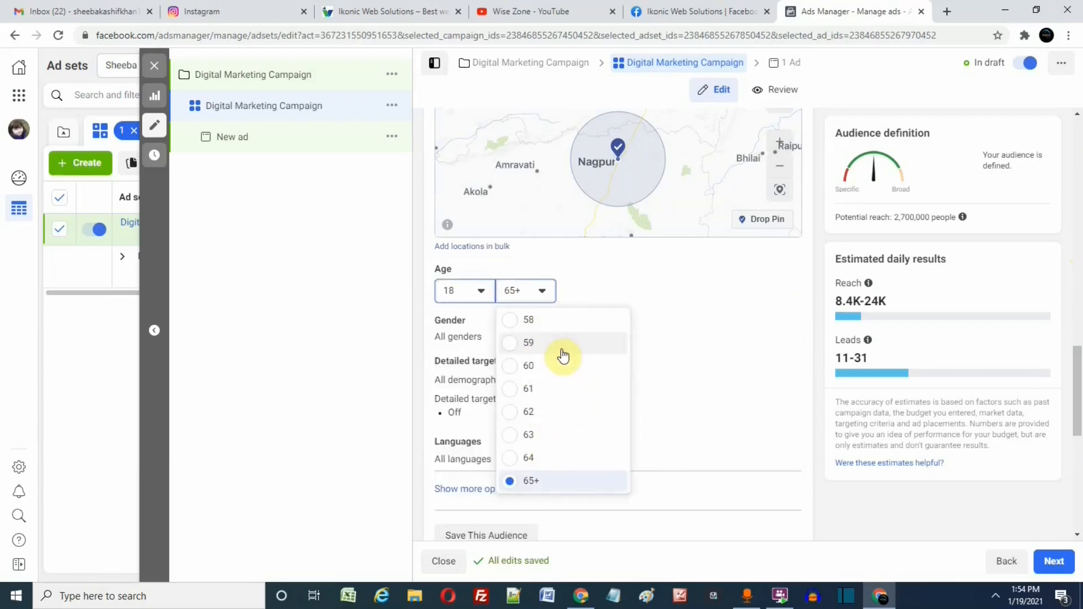
key("Up")
key("Up")
key("Up")
key("Up")
key("Up")
key("Up")
key("Up")
key("Up")
key("Up")
key("Up")
key("Up")
key("Up")
key("Up")
key("Up")
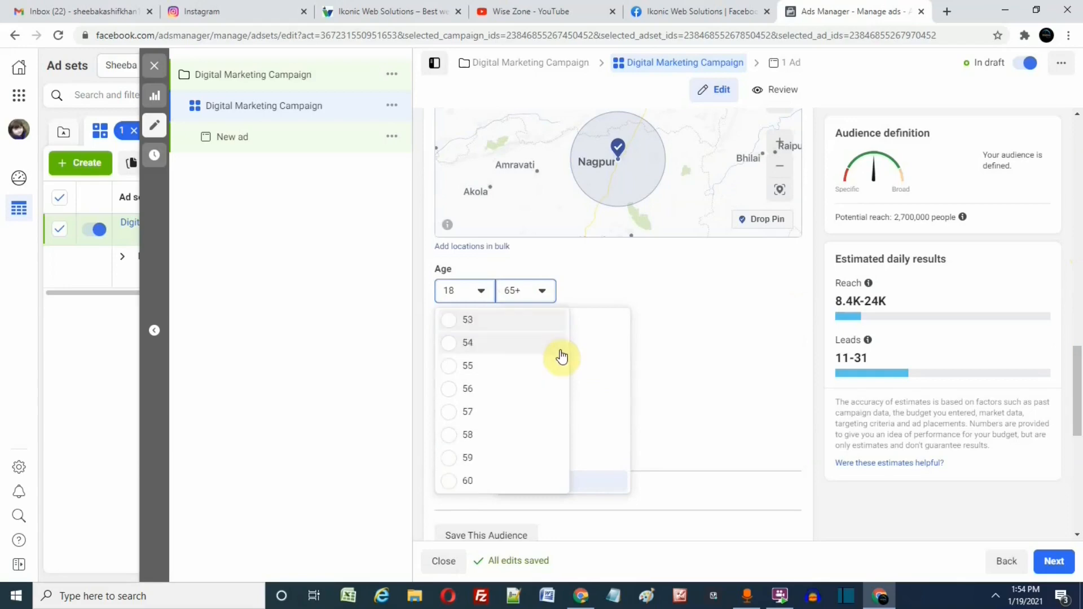
left_click(534, 292)
left_click(542, 294)
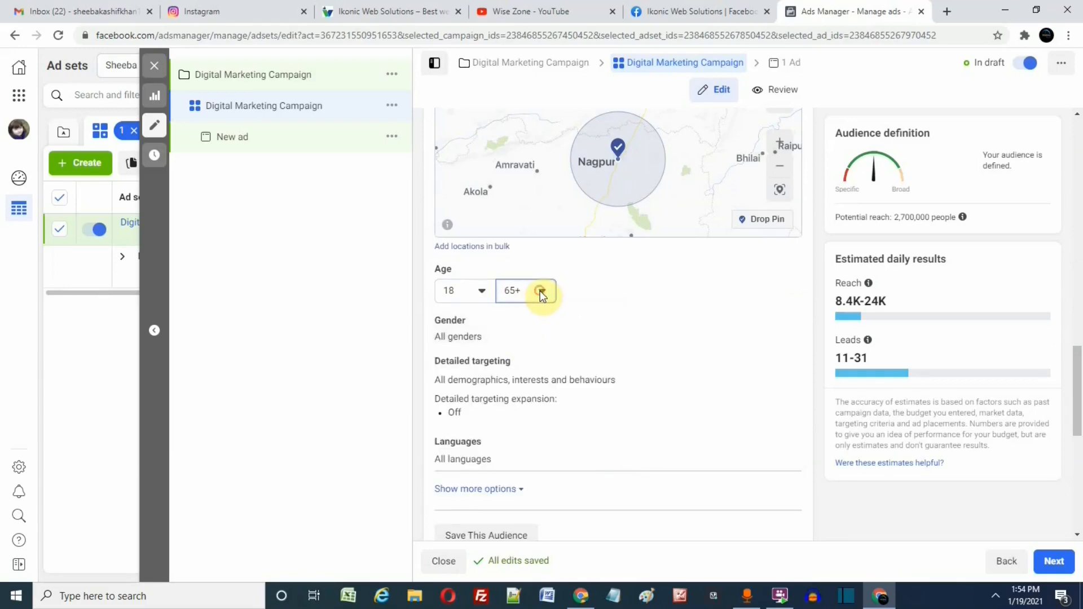
key("Up")
key("Up")
key("Up")
key("Up")
key("Up")
key("Up")
key("Up")
key("Up")
key("Up")
key("Up")
key("Up")
key("Up")
key("Up")
key("Up")
key("Up")
key("Up")
key("Up")
key("Up")
key("Up")
key("Up")
key("Up")
key("Up")
key("Up")
key("Up")
key("Up")
key("Up")
key("Up")
key("Up")
key("Up")
key("Up")
key("Up")
key("Up")
key("Up")
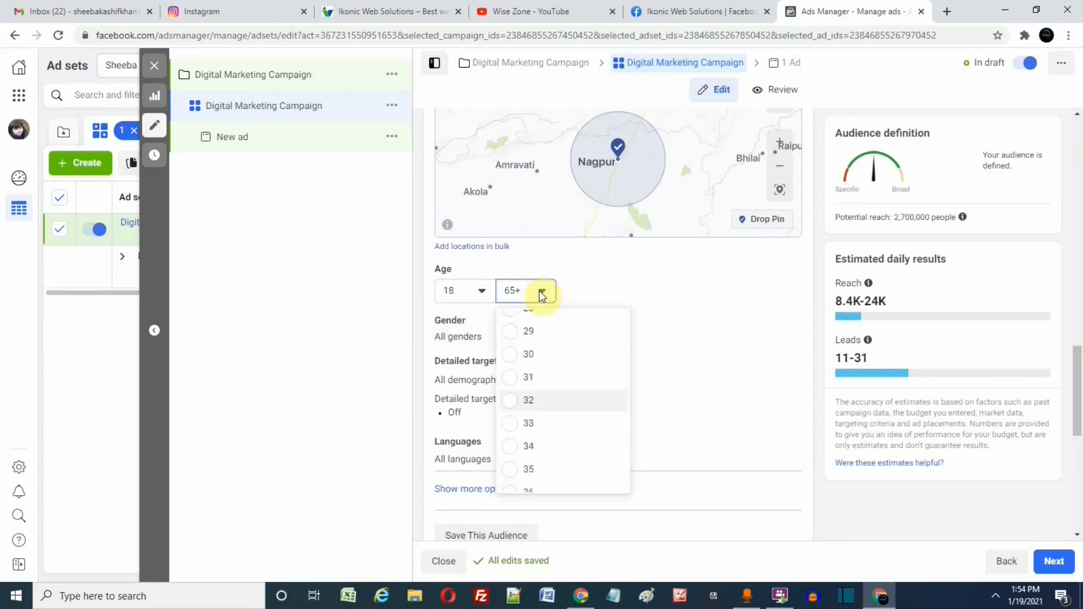
left_click(539, 356)
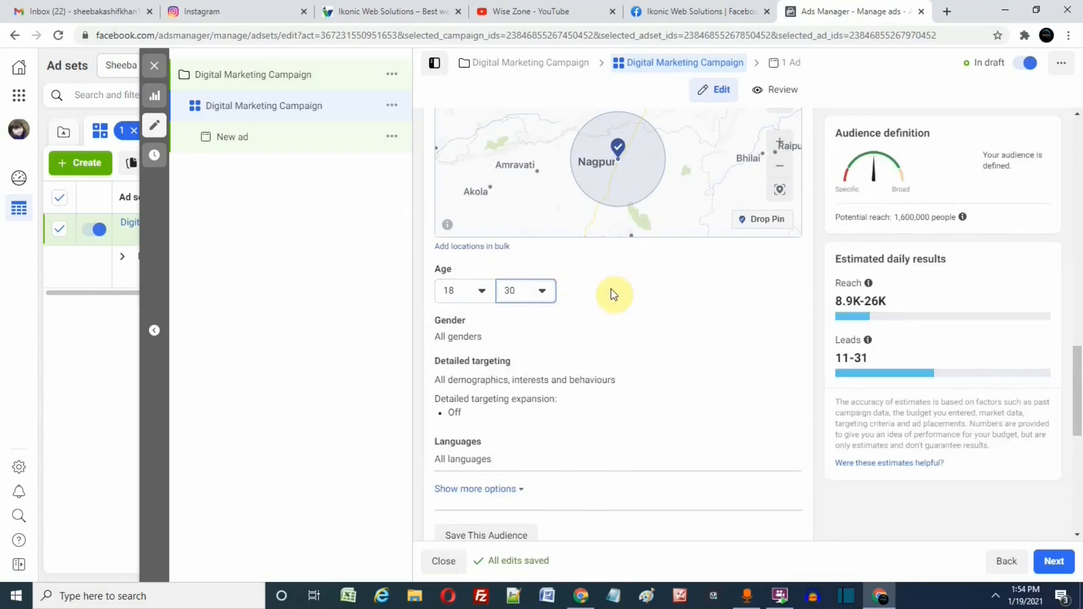
- Open the audience's gender and detailed targeting settings for editing, leaving gender on All
mouse_move(840, 289)
mouse_move(793, 327)
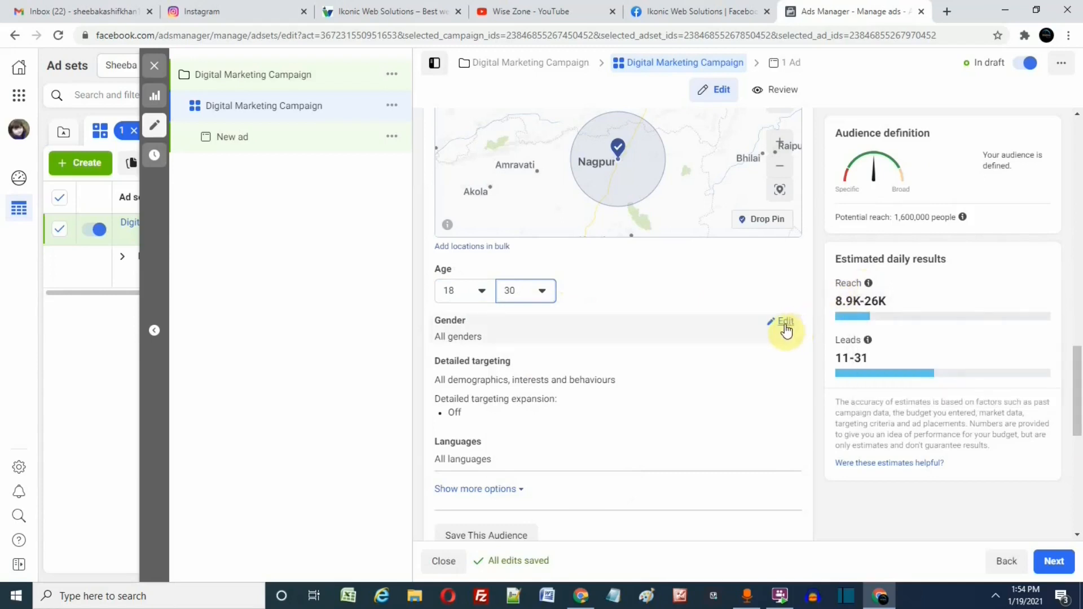
left_click(792, 329)
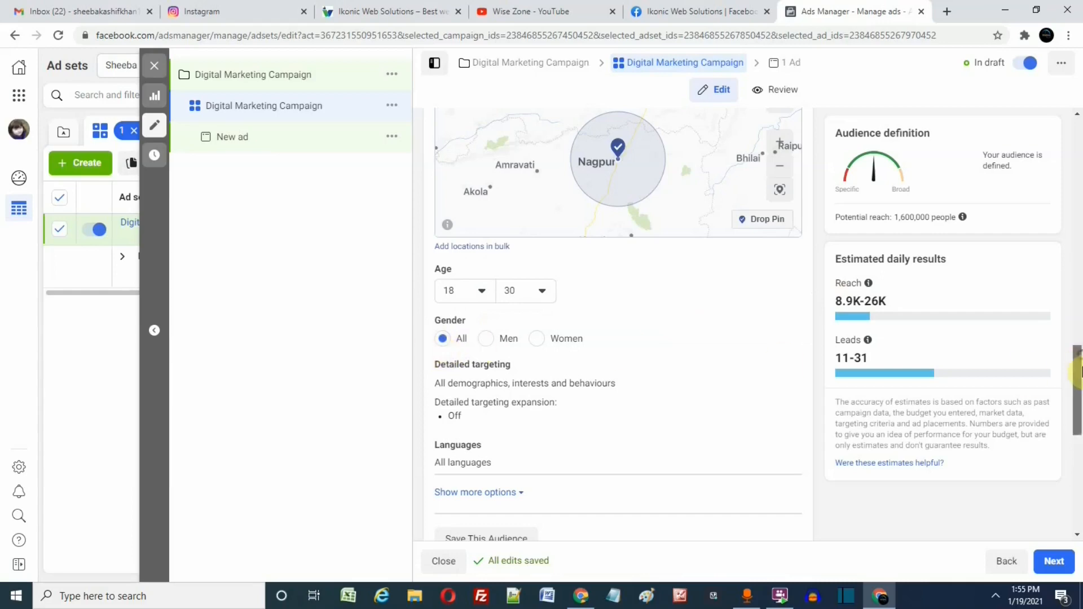
left_click_drag(1075, 357, 1073, 379)
mouse_move(588, 265)
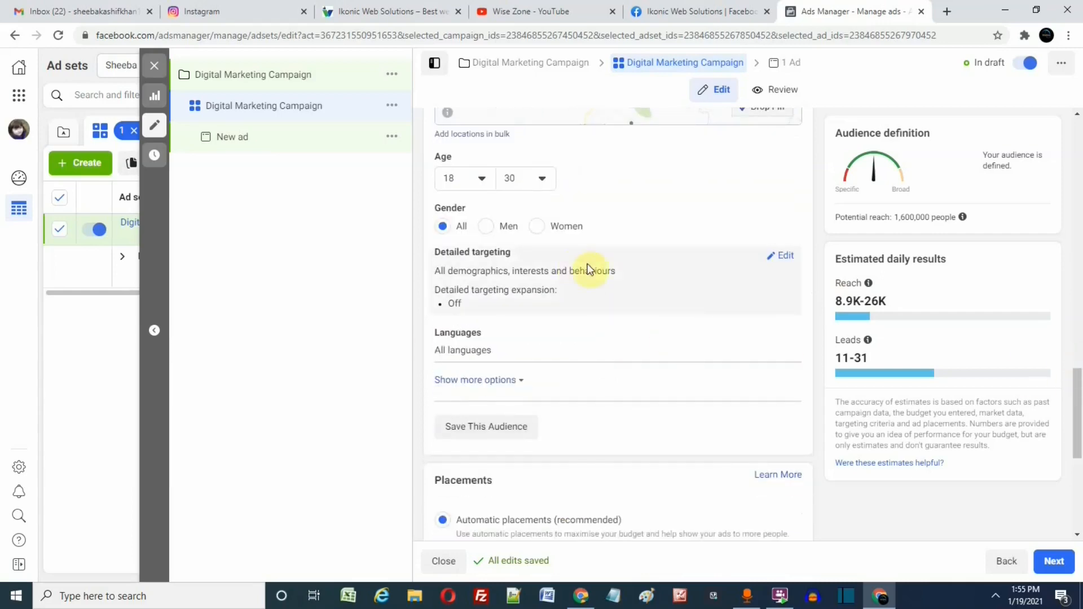
left_click(787, 257)
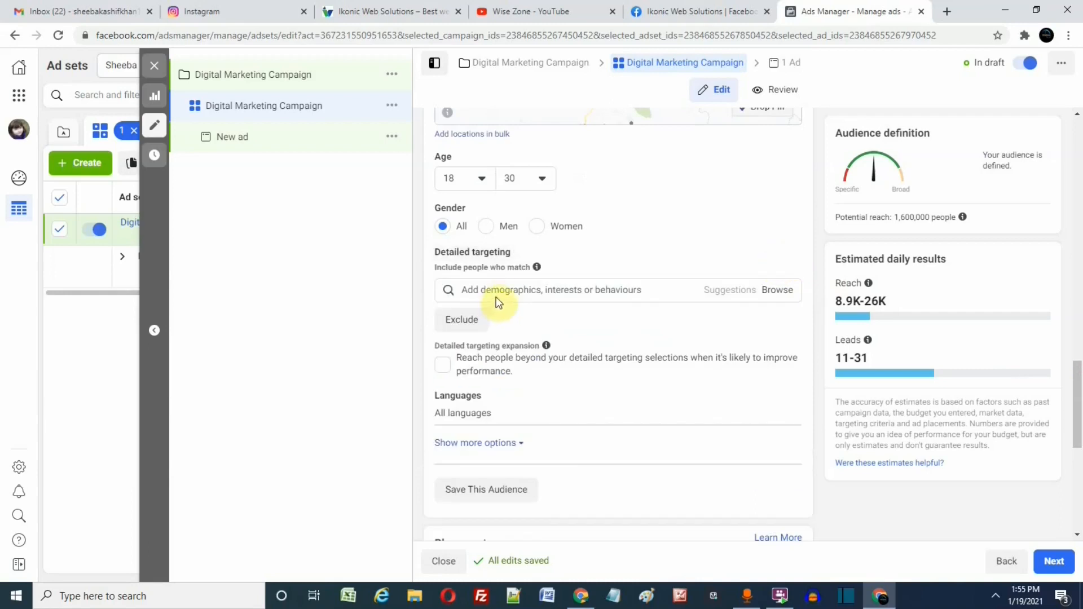
left_click(500, 292)
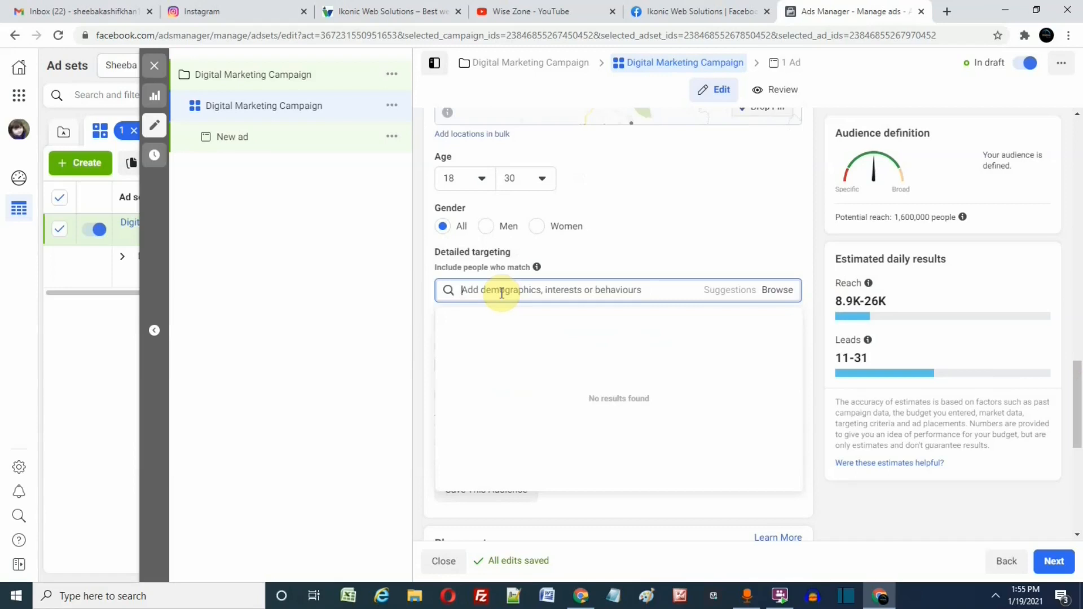
left_click(807, 189)
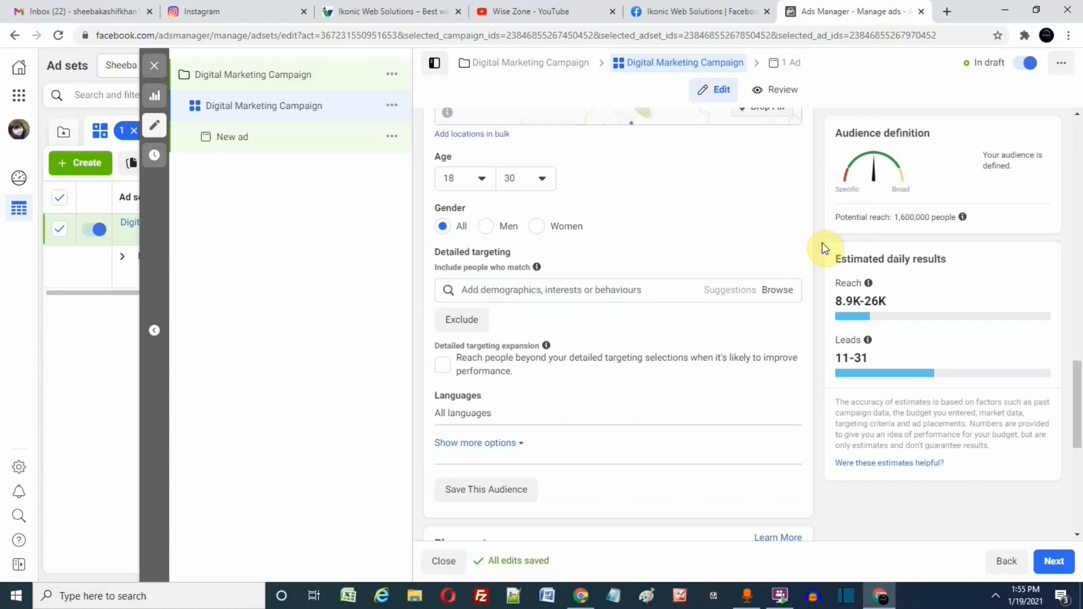
- Examine the audience's potential reach and the estimated daily reach and leads
mouse_move(966, 219)
left_click_drag(893, 218, 931, 218)
left_click(954, 300)
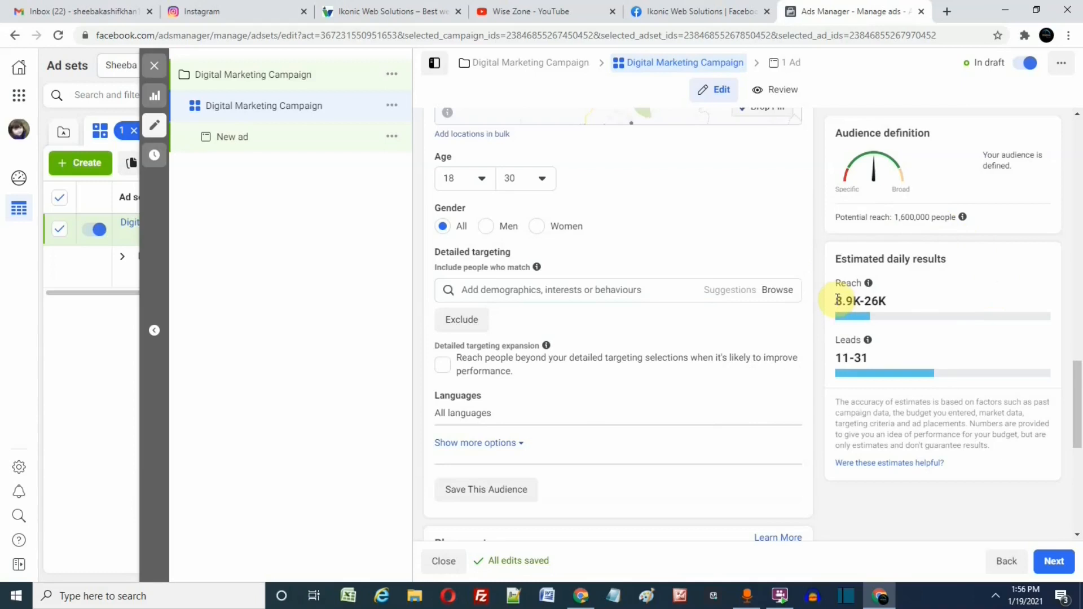
left_click_drag(836, 300, 895, 307)
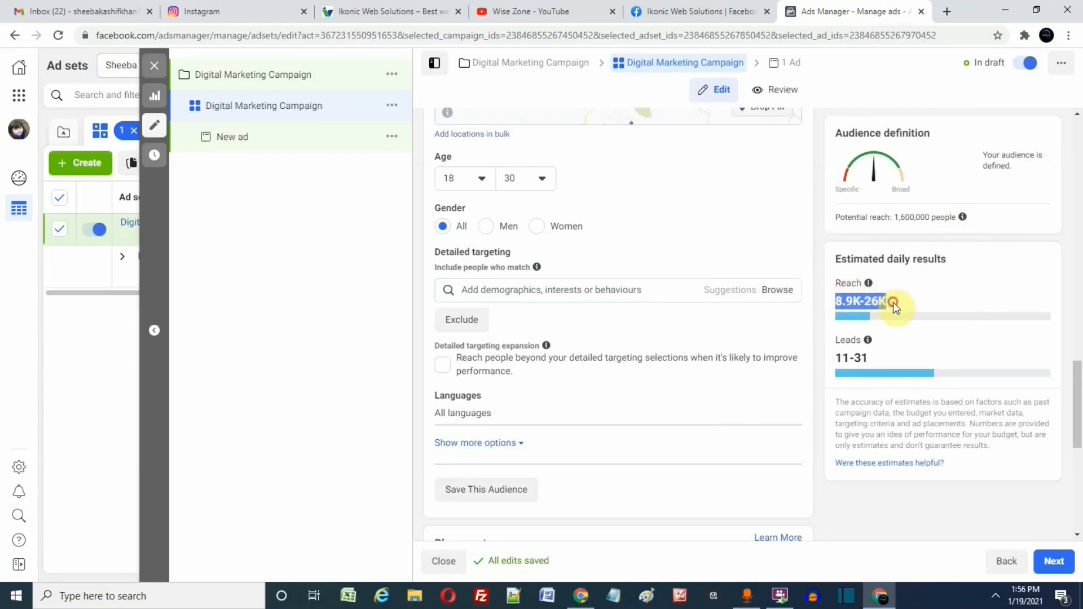
left_click(895, 307)
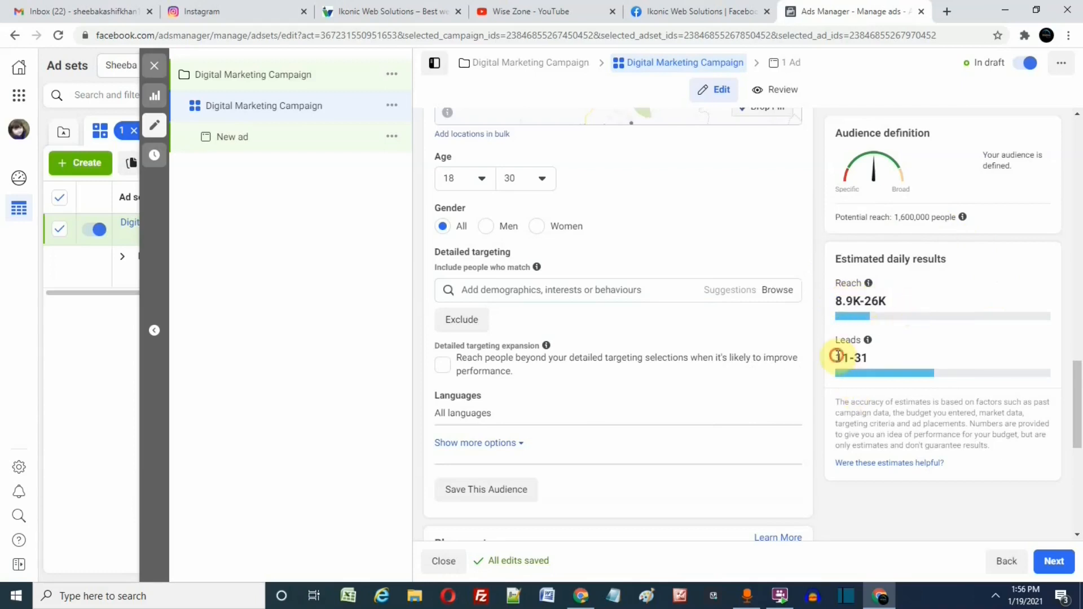
left_click_drag(837, 357, 880, 365)
left_click(883, 358)
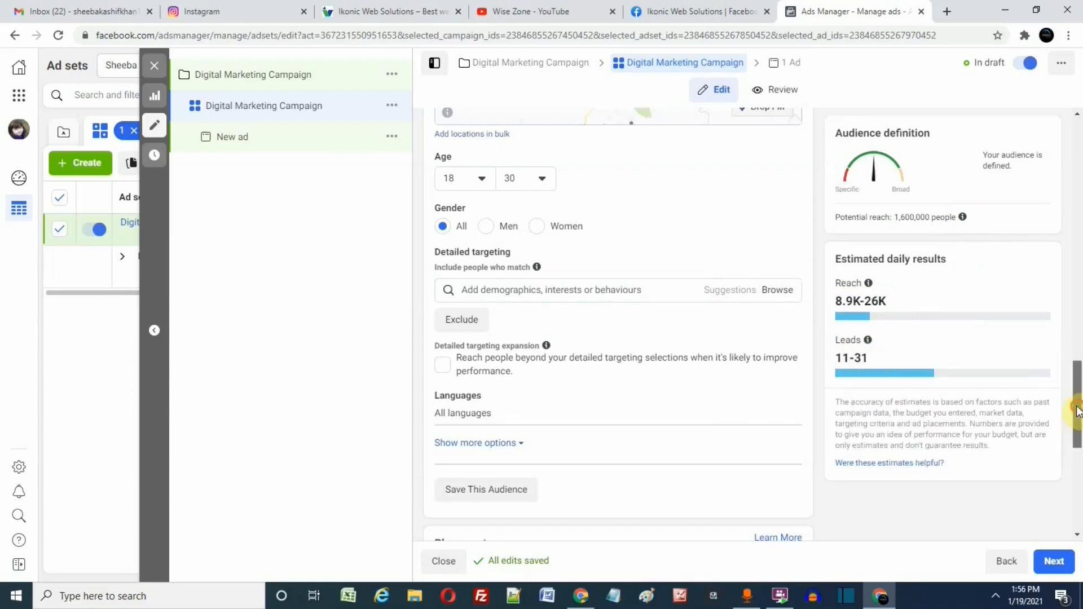
- Search detailed targeting for "digital marketing" and include the Digital marketing interest in the audience
scroll(1061, 400, "up", 1)
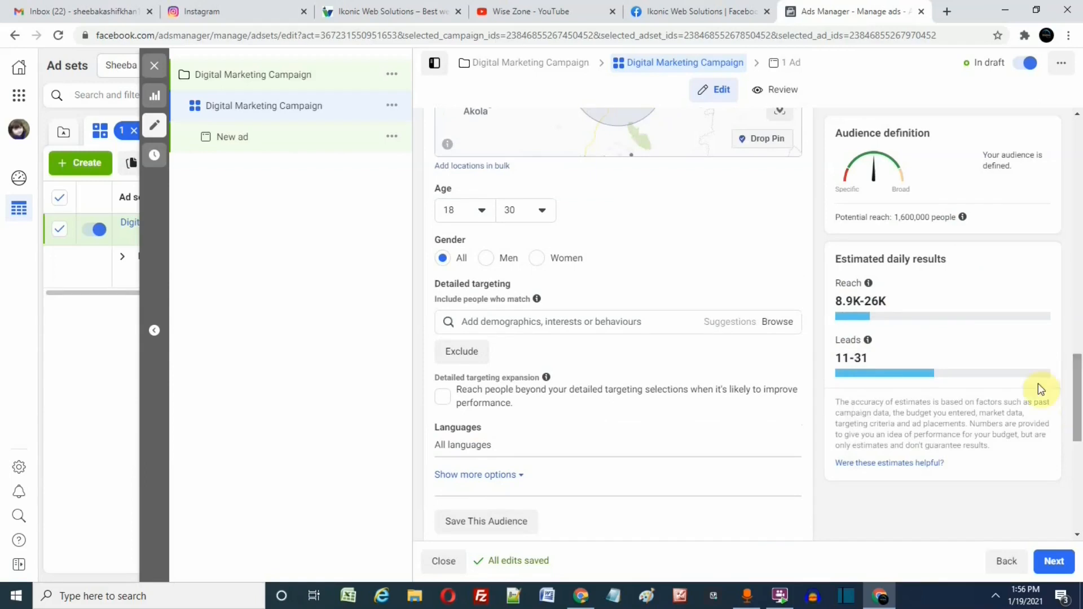
left_click(622, 323)
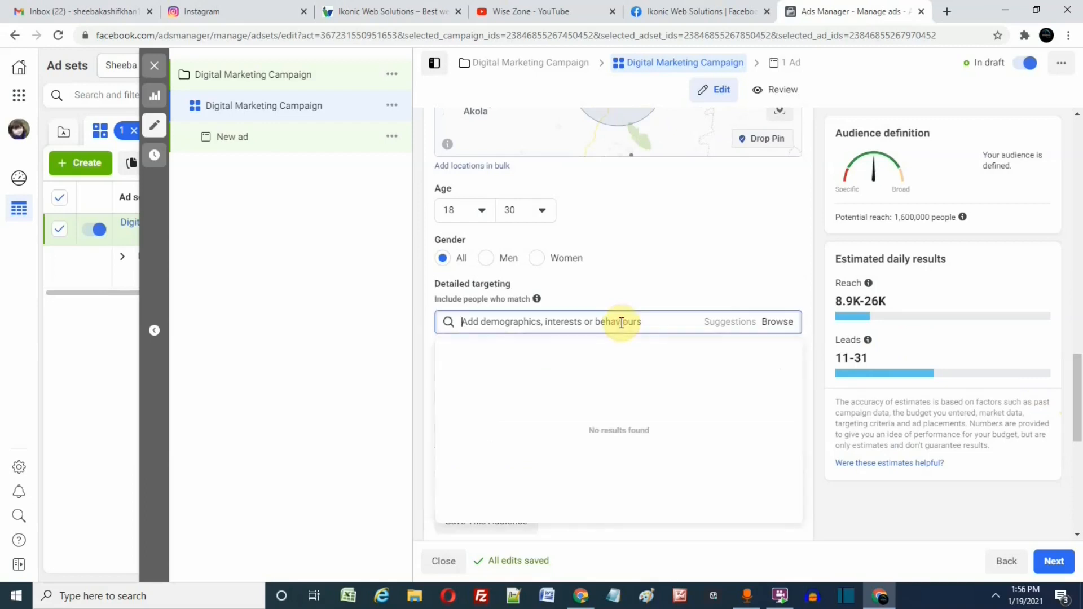
type("di")
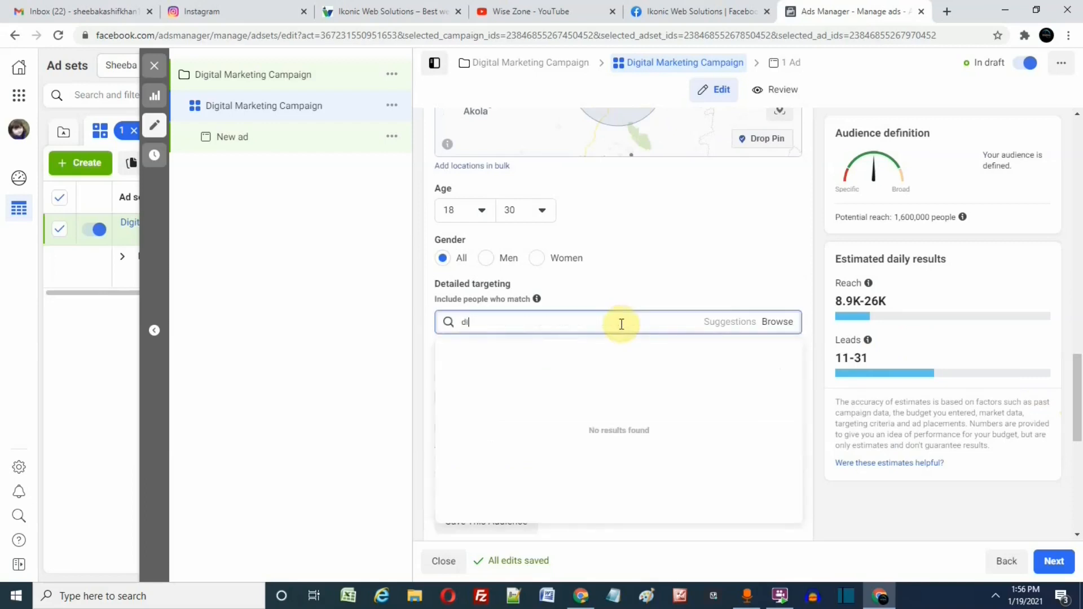
type("gital mm")
key("BackSpace")
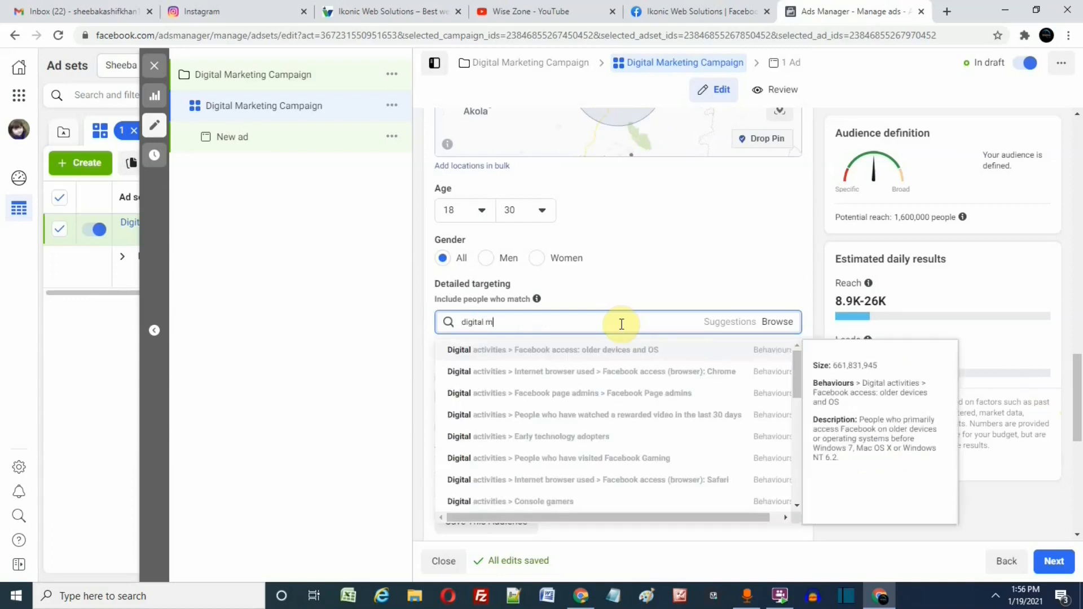
type("arketing")
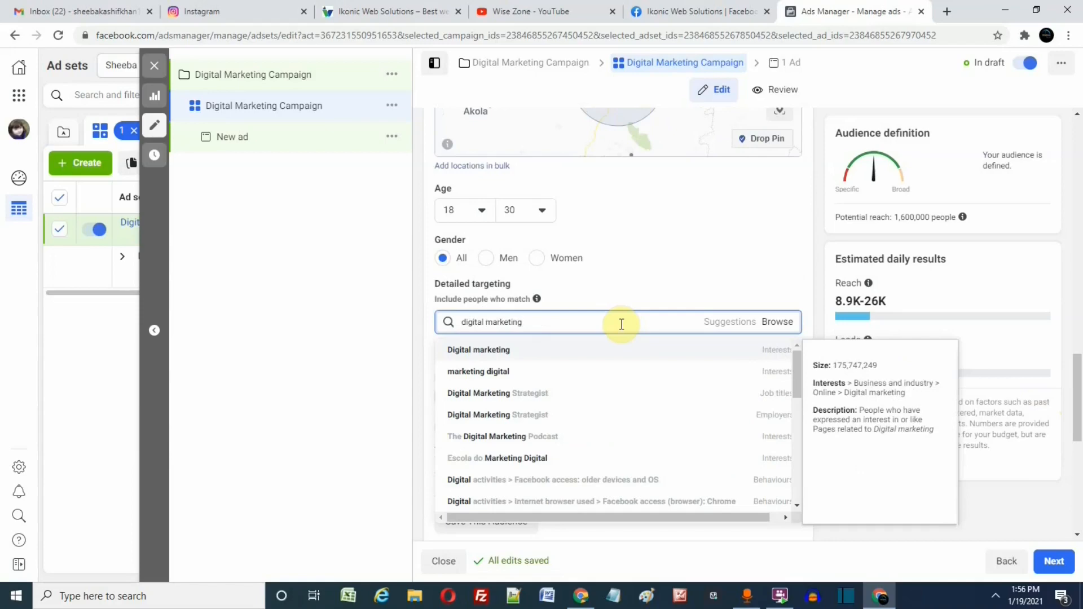
left_click(575, 351)
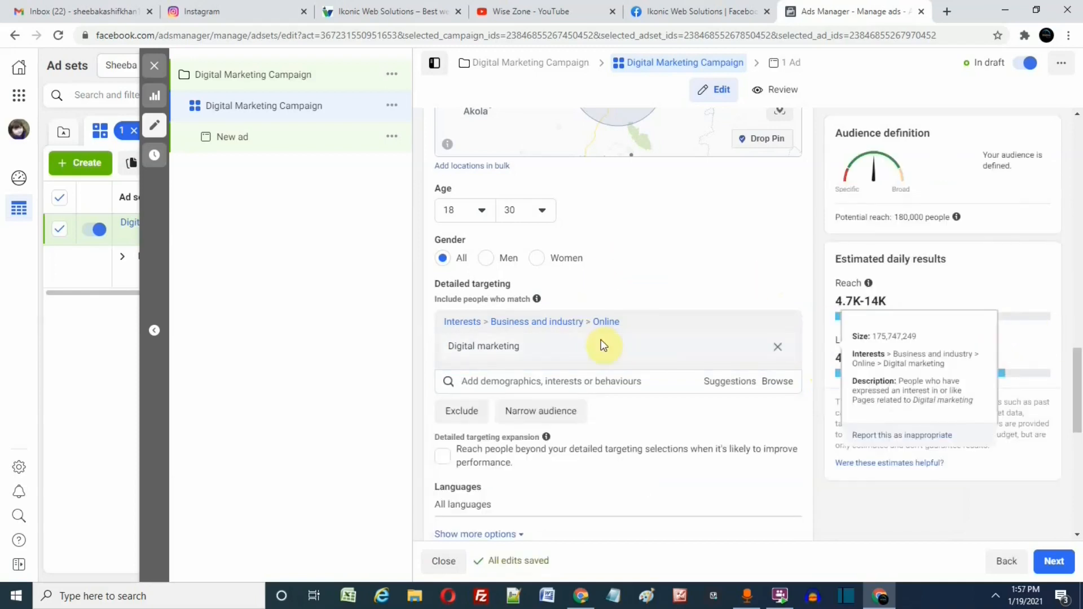
- Search detailed targeting for "social media marketing" and include the Social media marketing job title in the audience
left_click(574, 383)
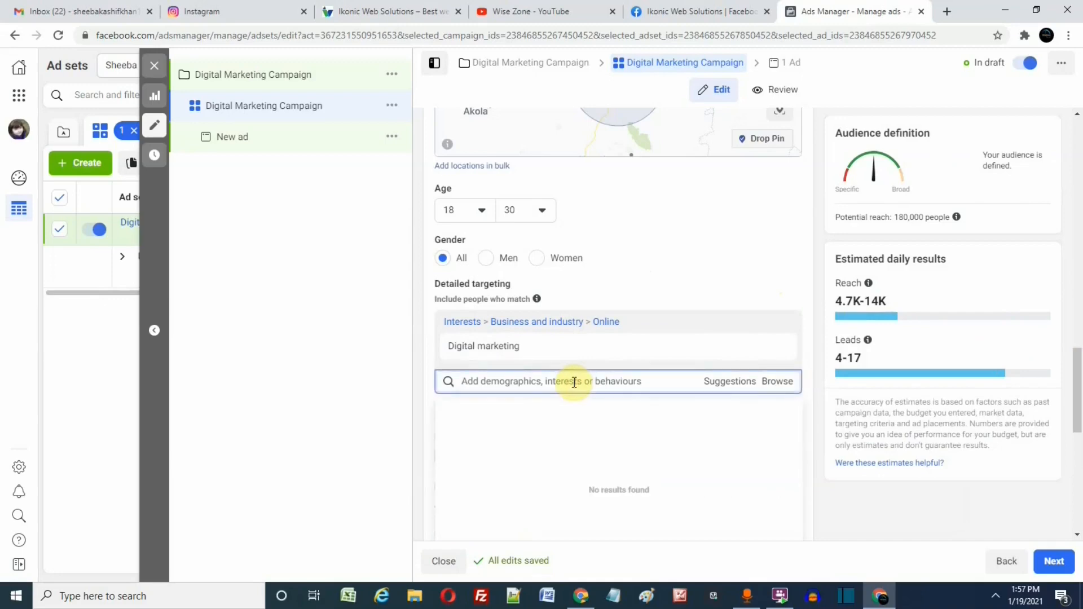
left_click(814, 236)
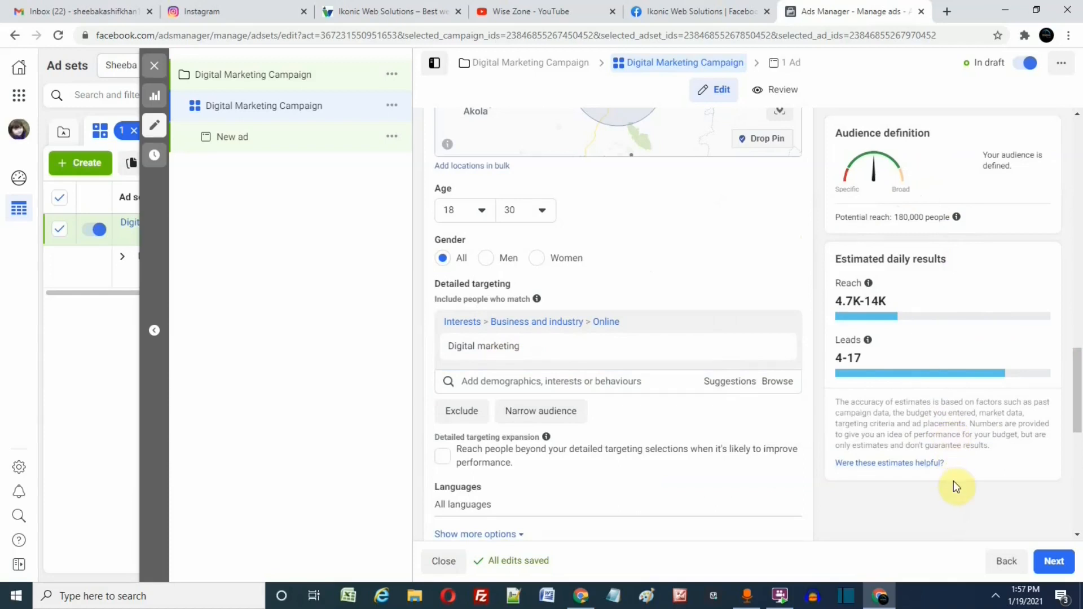
left_click(509, 382)
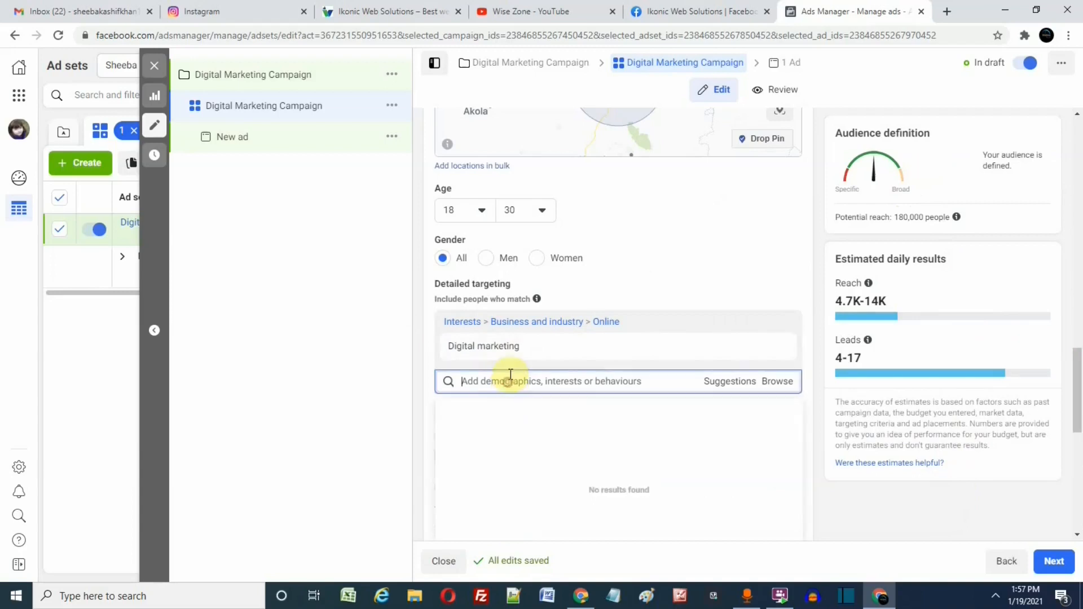
type("social media ma")
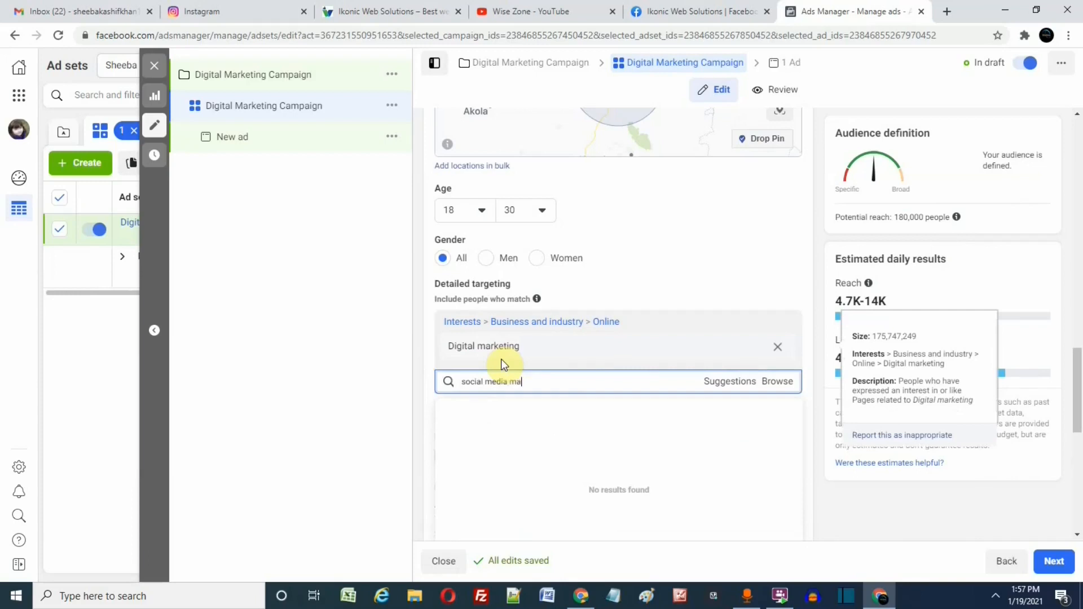
type("rketing")
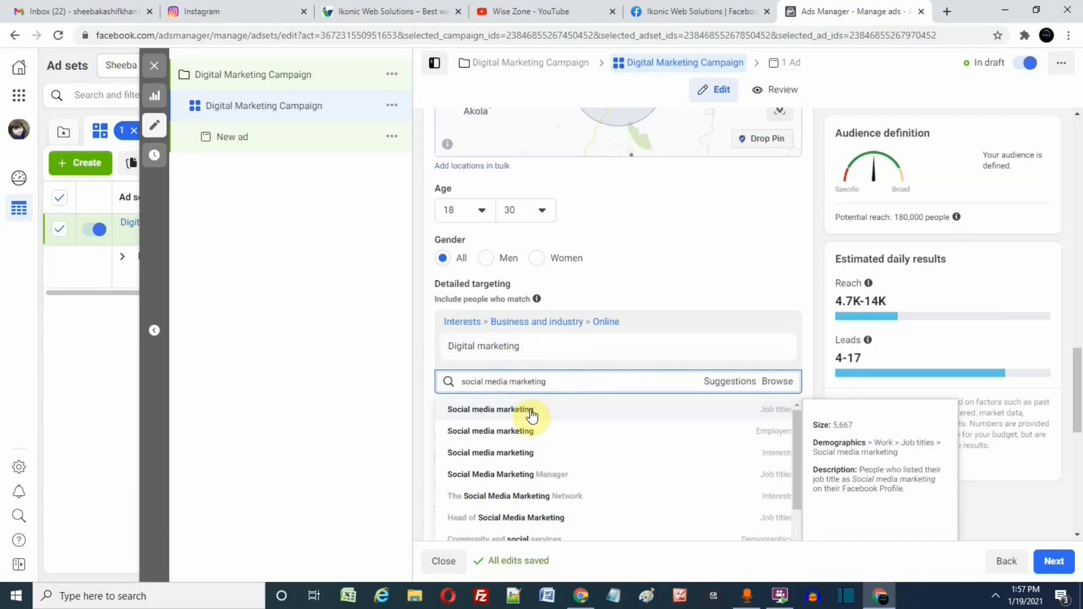
left_click_drag(548, 381, 466, 378)
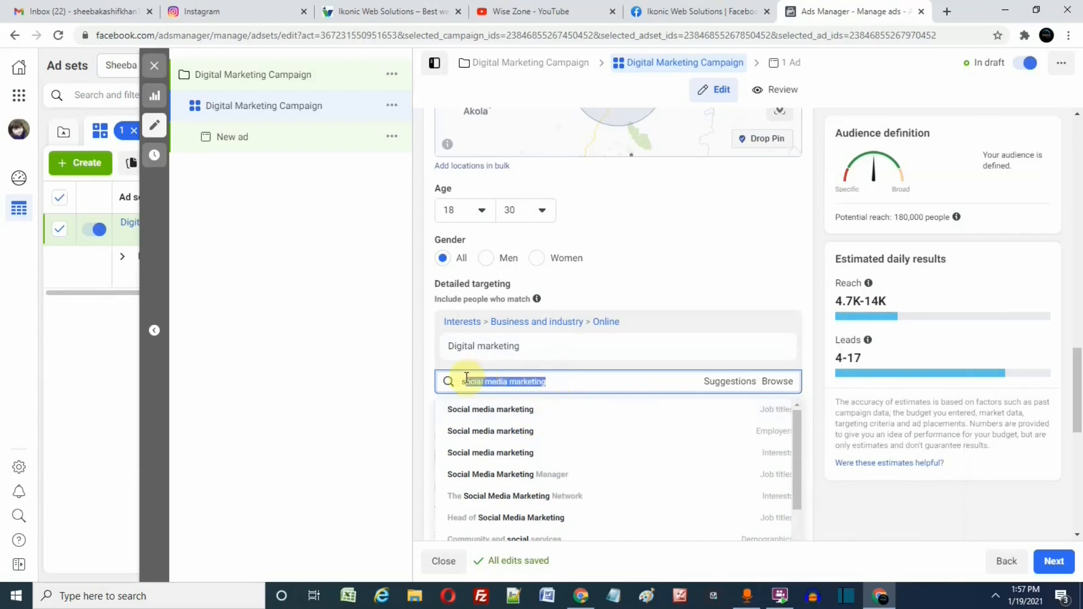
left_click(527, 411)
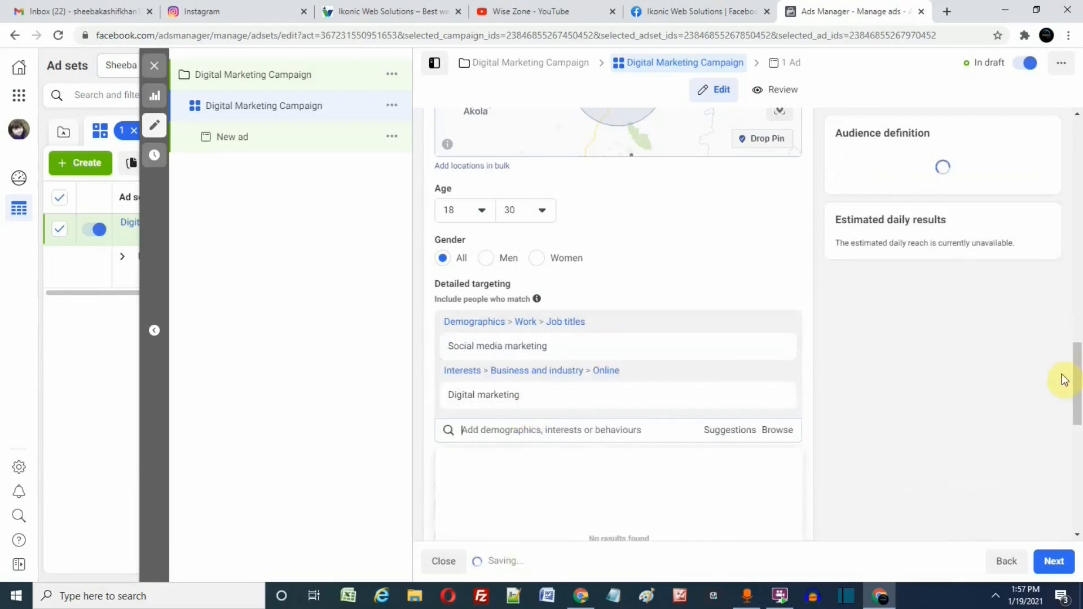
- Search detailed targeting again for "social media marketing" and include the Social media marketing employer in the audience
left_click_drag(1077, 375, 1075, 415)
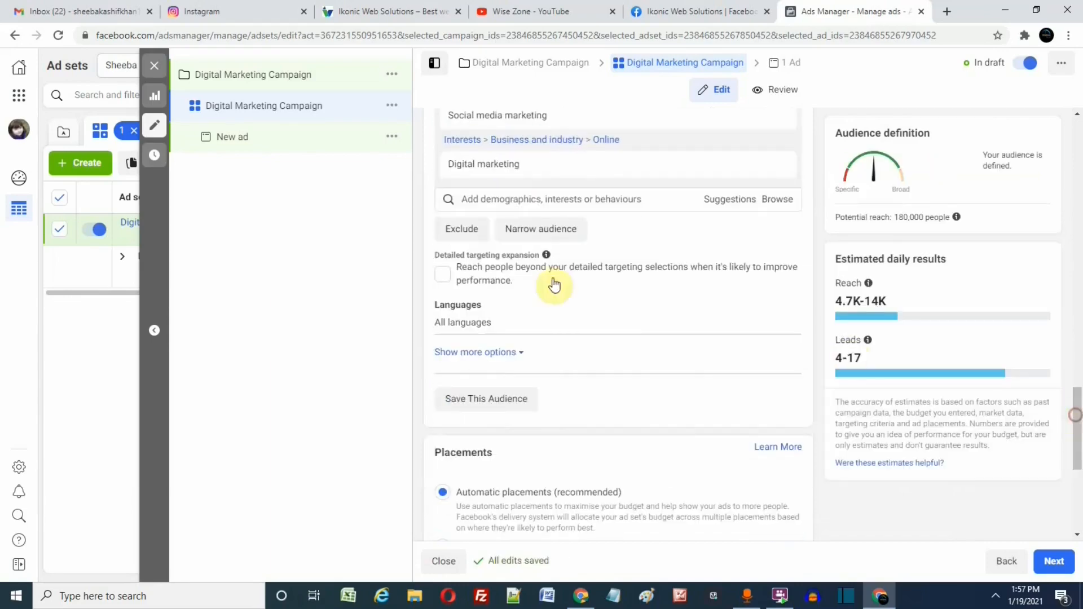
left_click(596, 202)
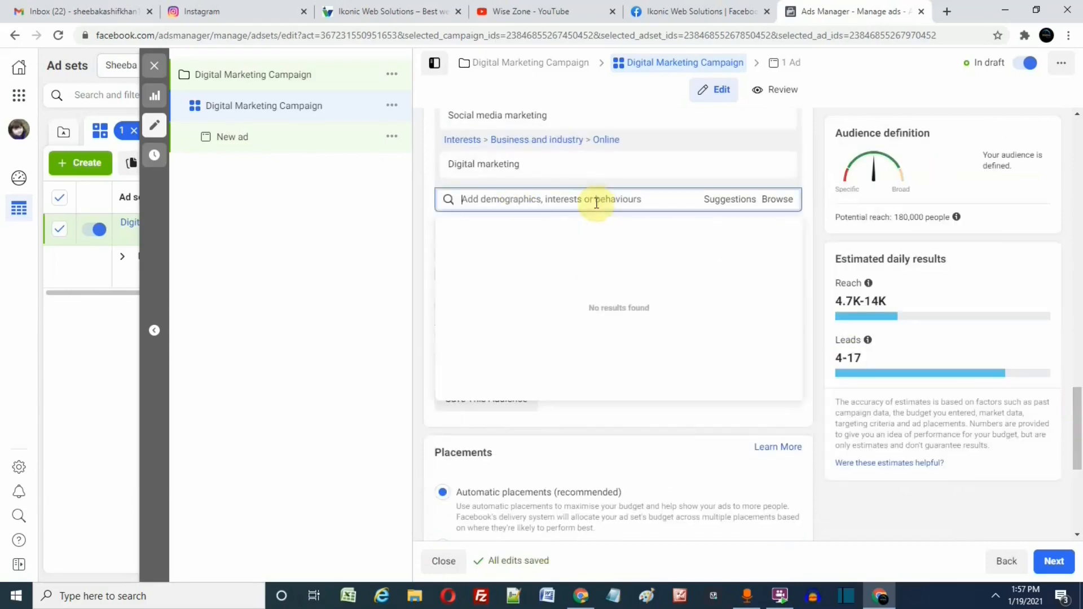
type("social media marketing")
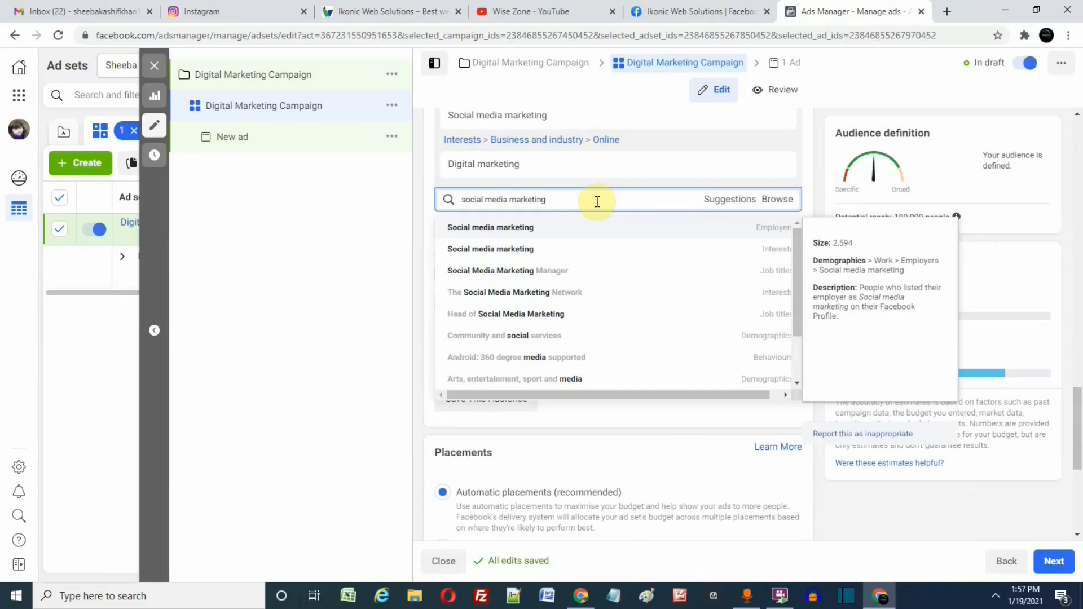
left_click(589, 231)
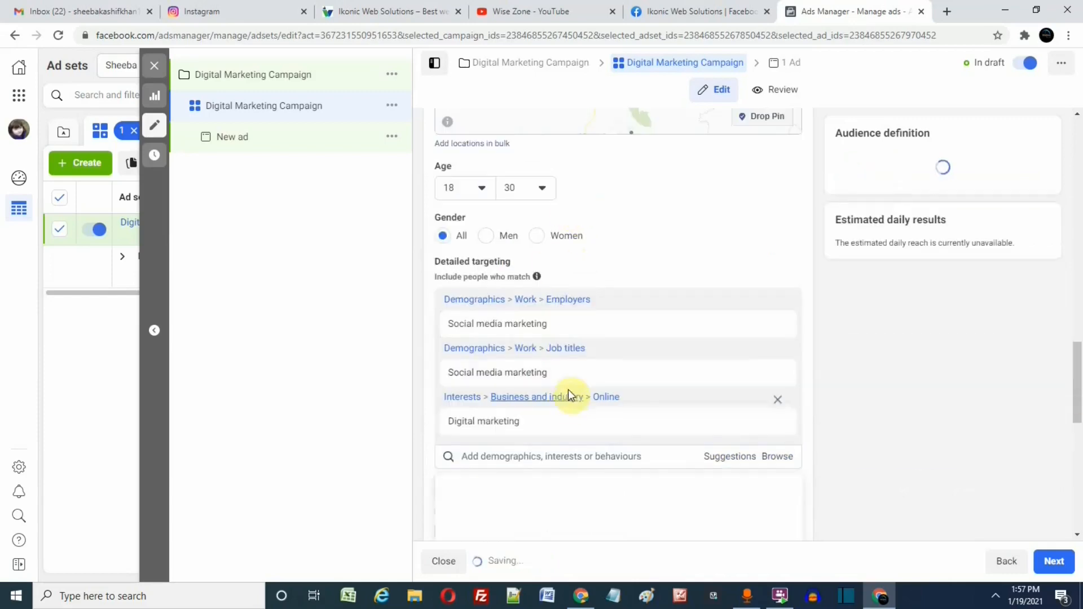
- Search once more for "social media marketing" and include the Social media marketing interest in the audience's detailed targeting
left_click(572, 449)
type("social media marketing")
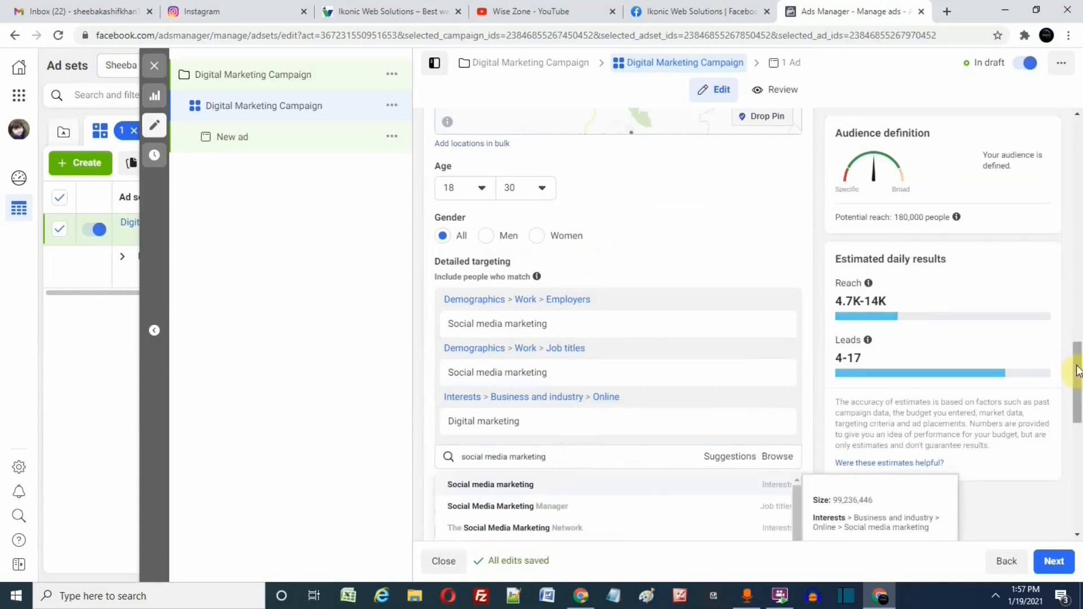
left_click_drag(1077, 371, 1077, 403)
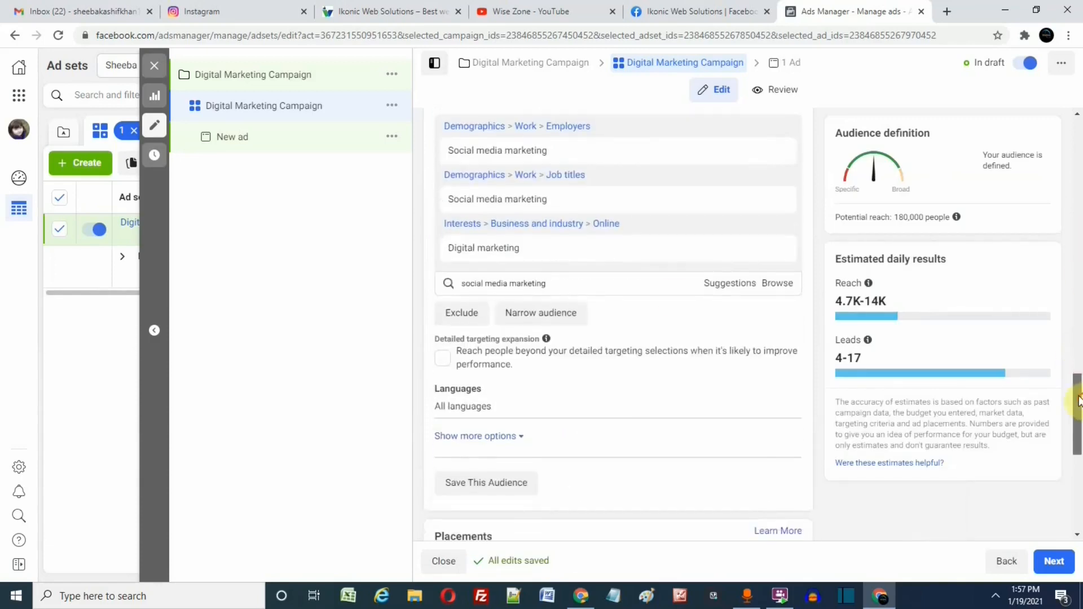
left_click(554, 282)
type("social media marketing")
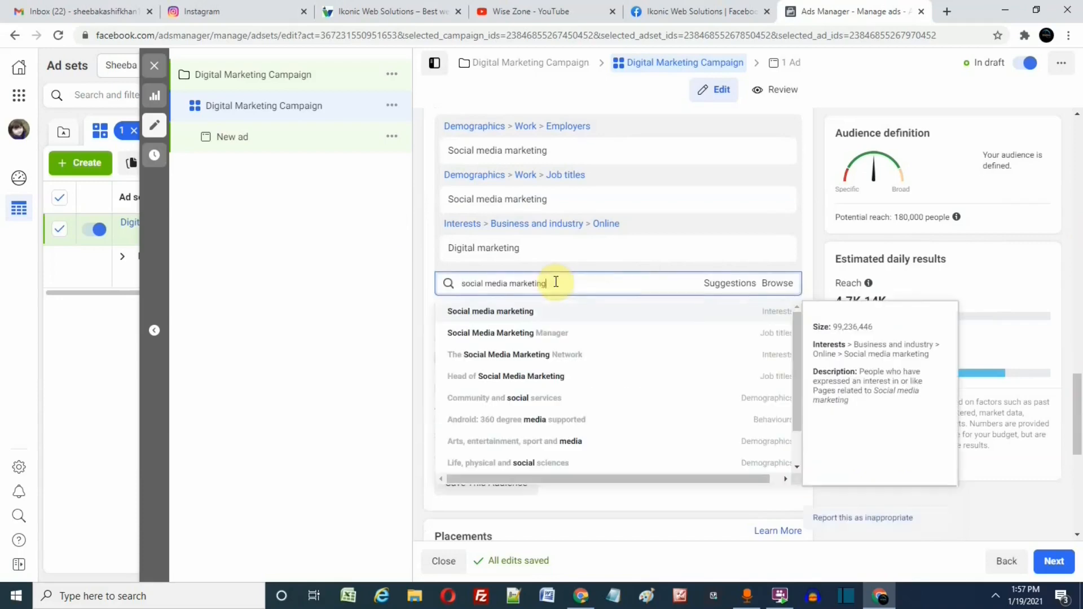
left_click(532, 312)
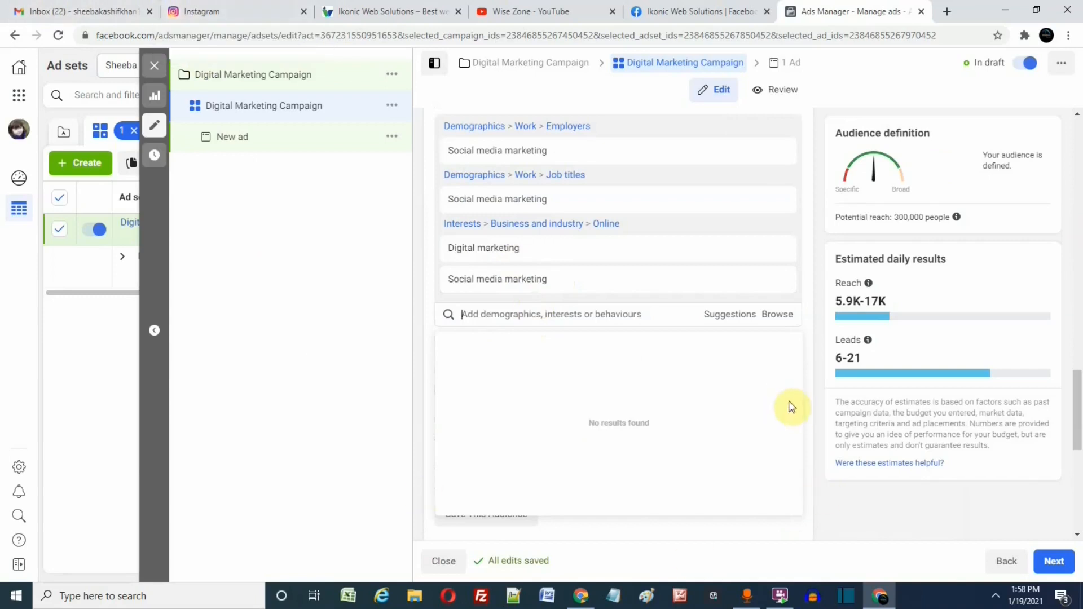
left_click(818, 395)
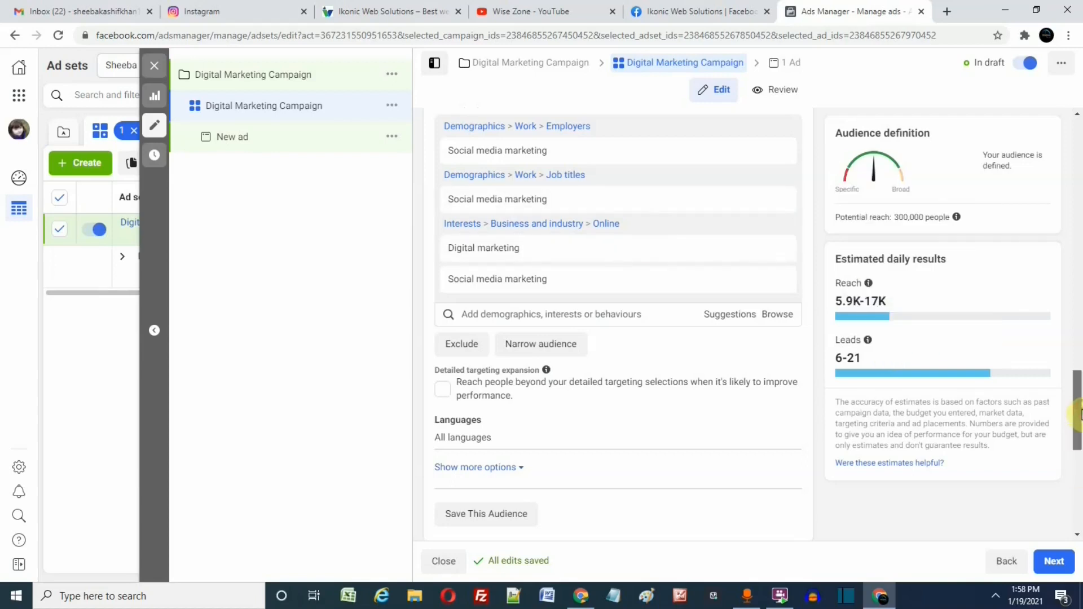
- Switch the ad set to manual placements with both Facebook and Instagram selected as platforms
scroll(1079, 457, "down", 3)
scroll(1079, 459, "down", 1)
scroll(1079, 463, "down", 1)
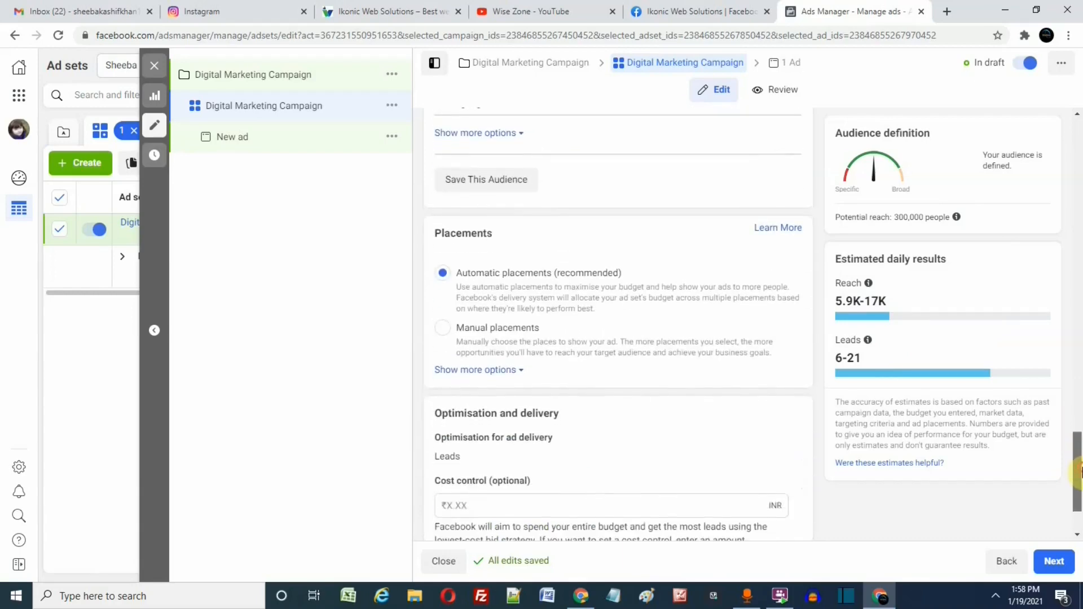
scroll(1075, 466, "down", 2)
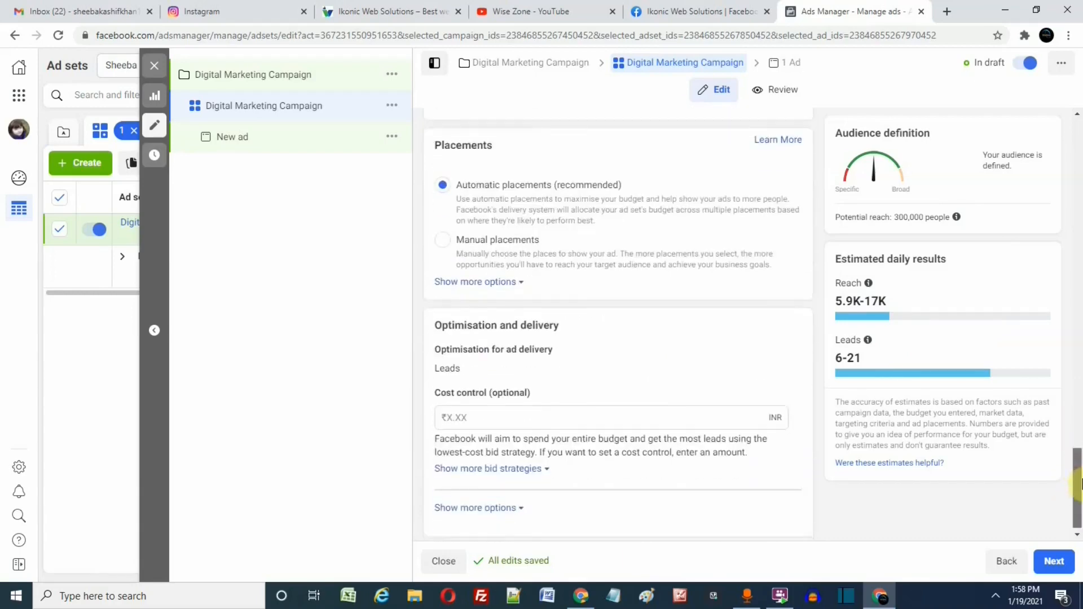
left_click(442, 238)
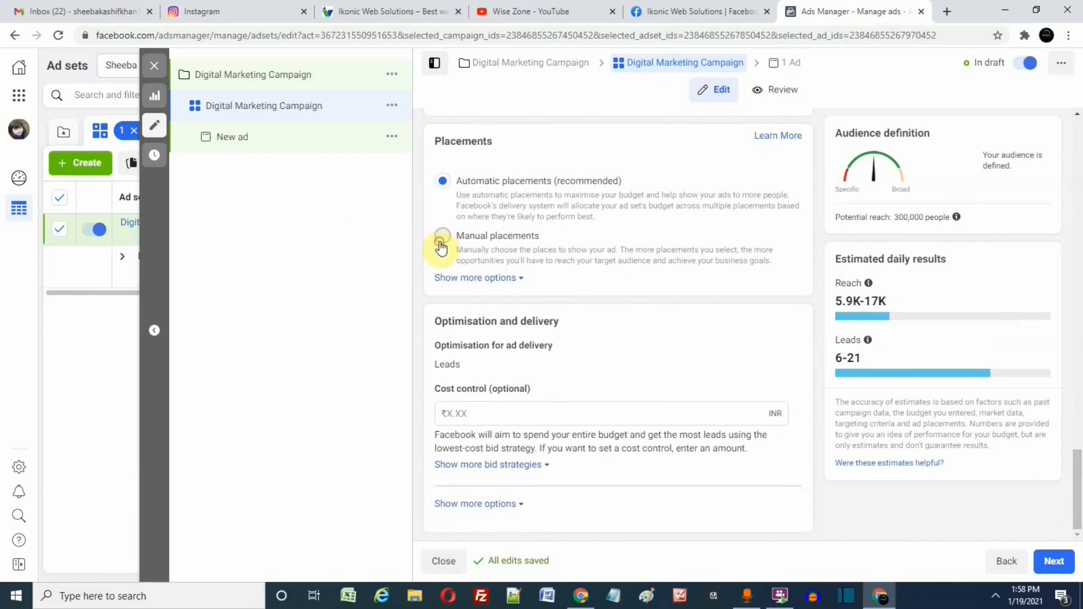
scroll(1078, 432, "down", 2)
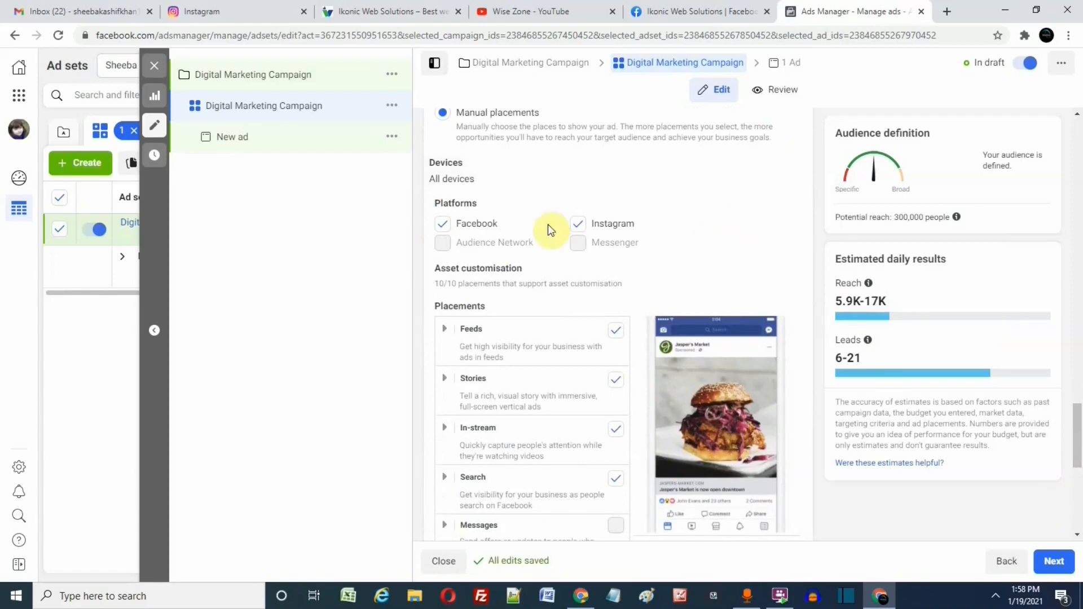
left_click(577, 234)
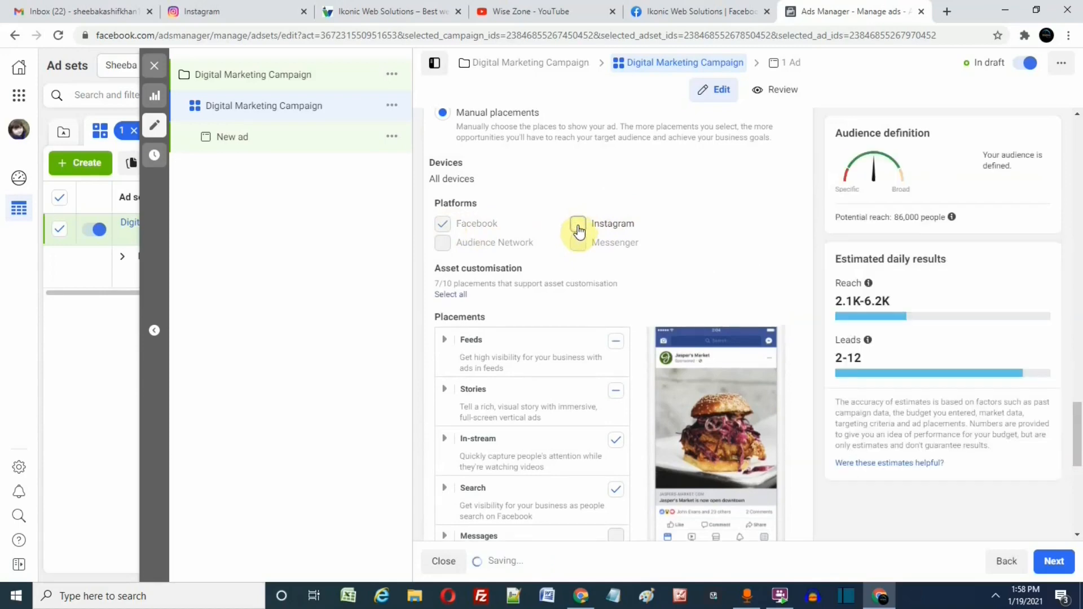
left_click(578, 226)
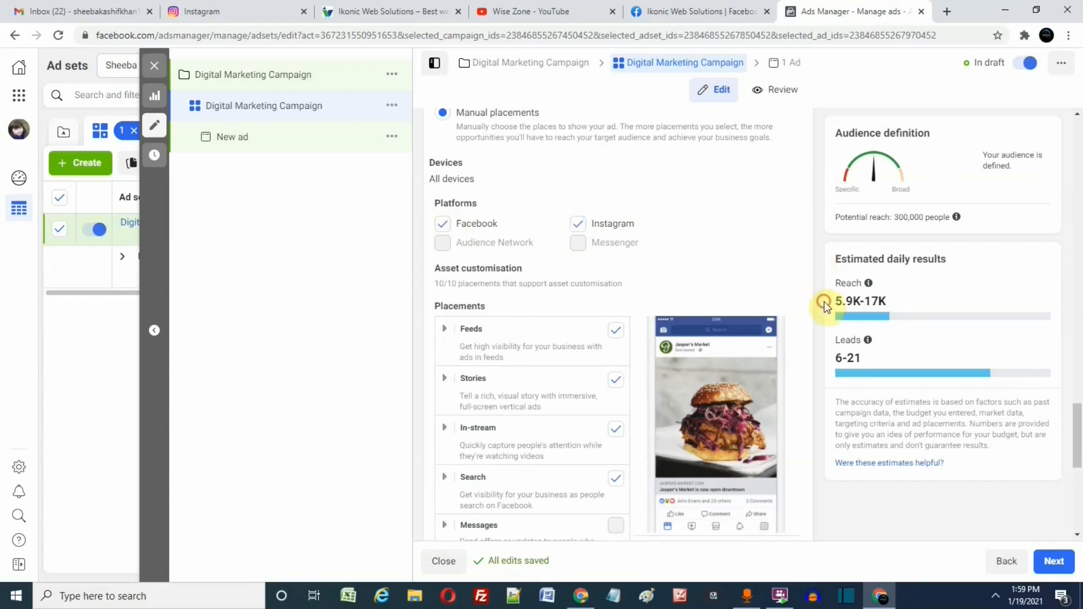
- Proceed from the ad set's optimisation and delivery settings to the setup of the new ad
left_click_drag(1078, 435, 1079, 535)
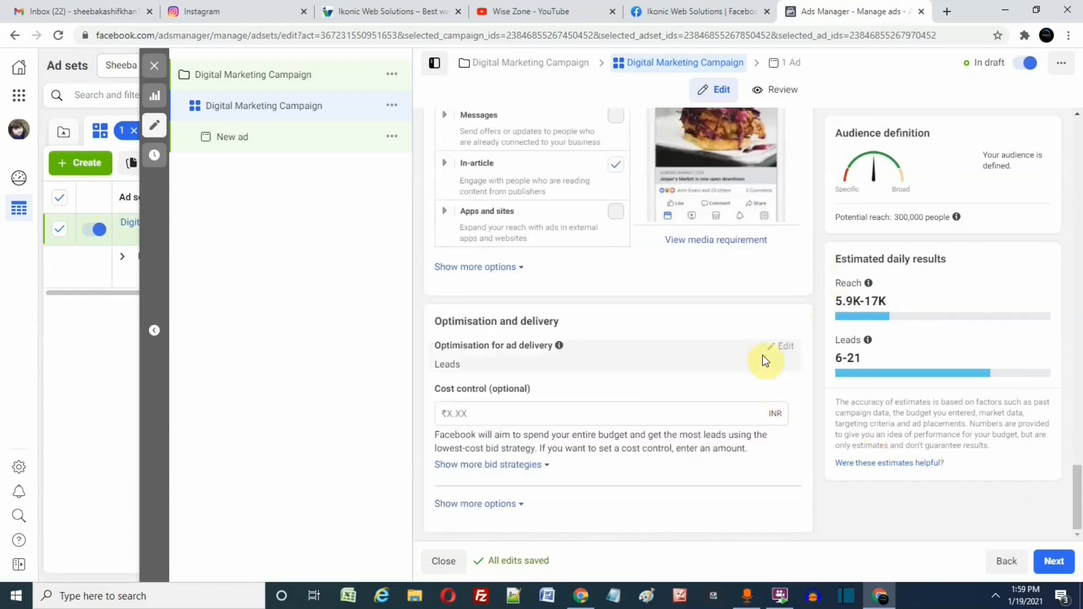
left_click(1051, 569)
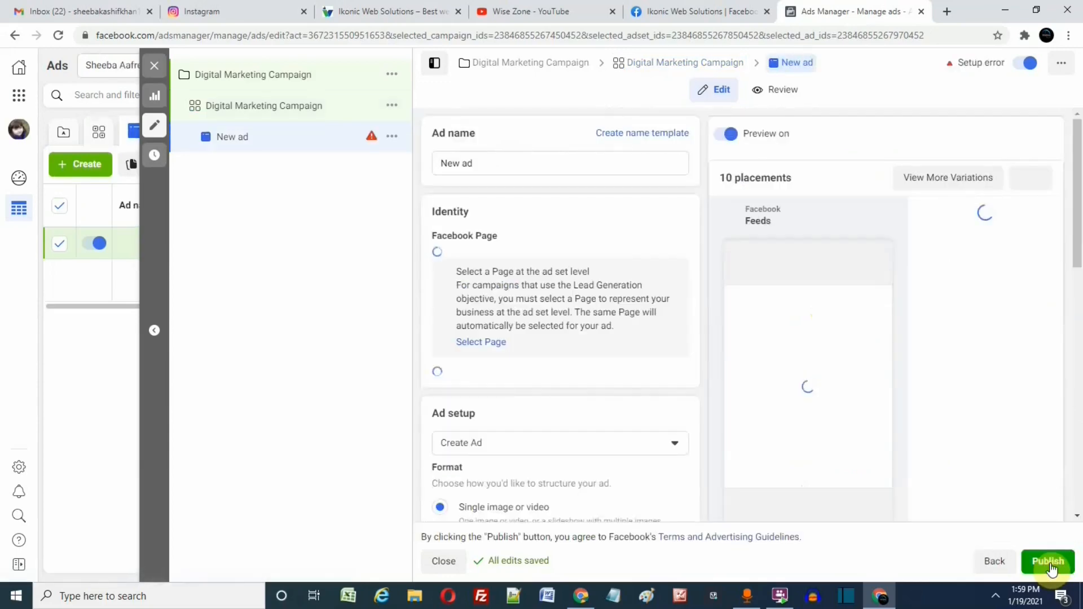
left_click(1049, 564)
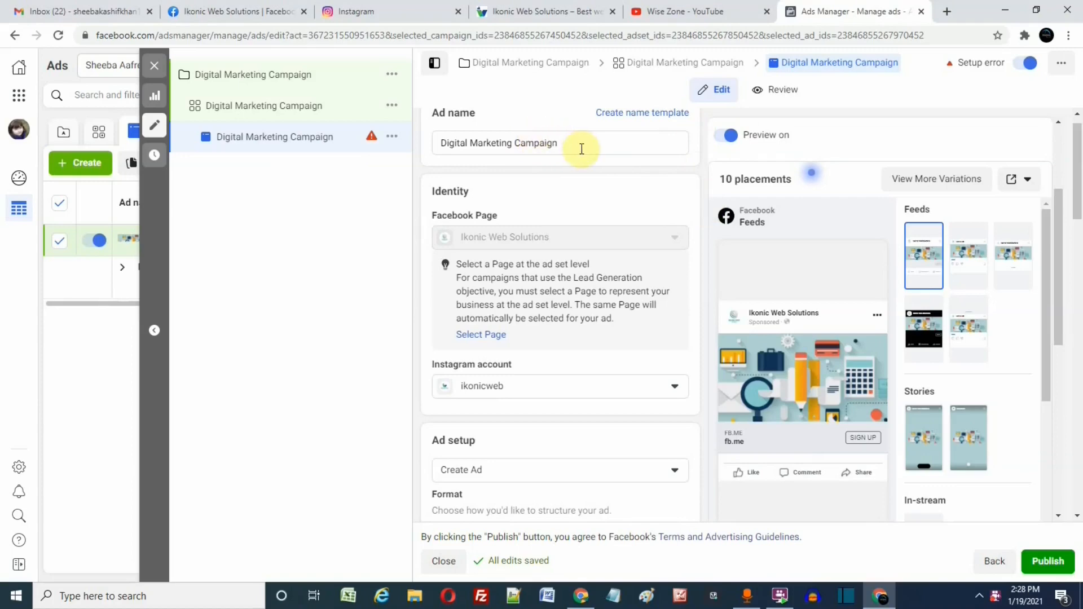
- Remove the existing media from the ad creative of the single image or video ad
left_click_drag(1071, 200, 1079, 213)
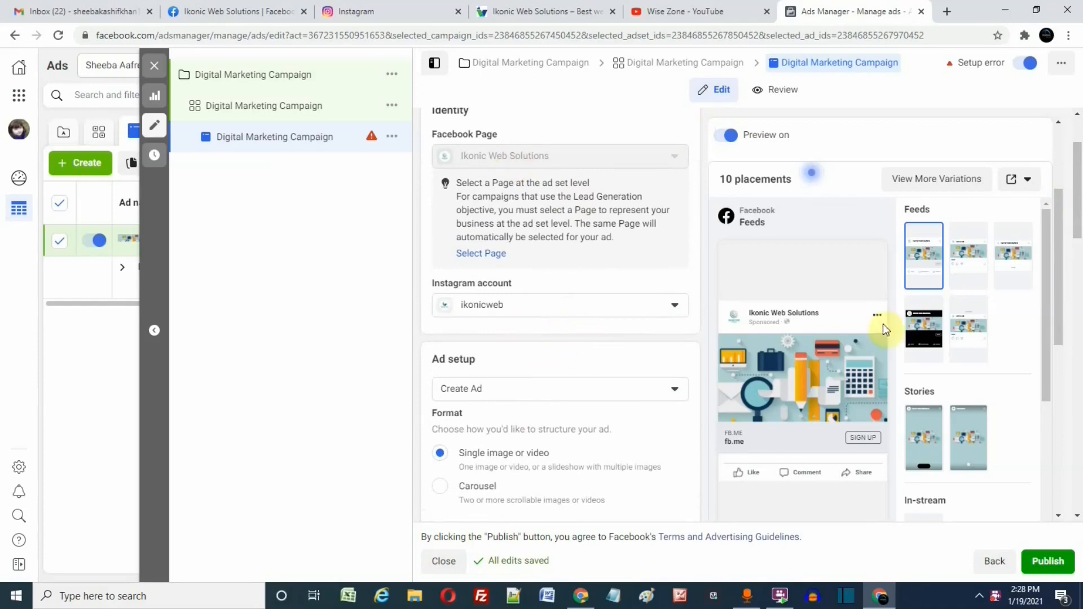
left_click_drag(1077, 225, 1081, 282)
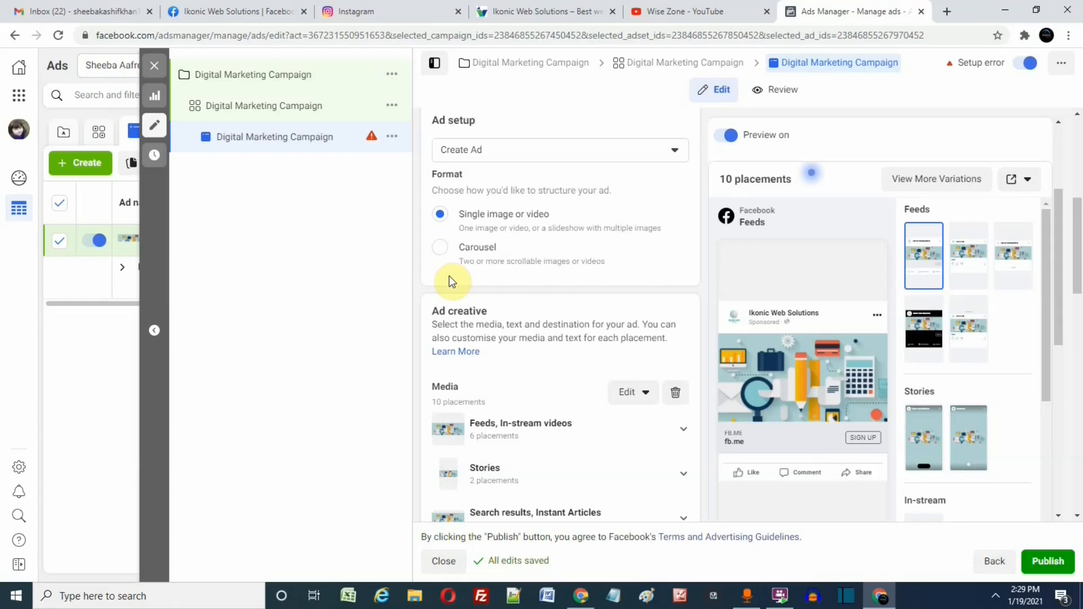
left_click_drag(1076, 266, 1077, 307)
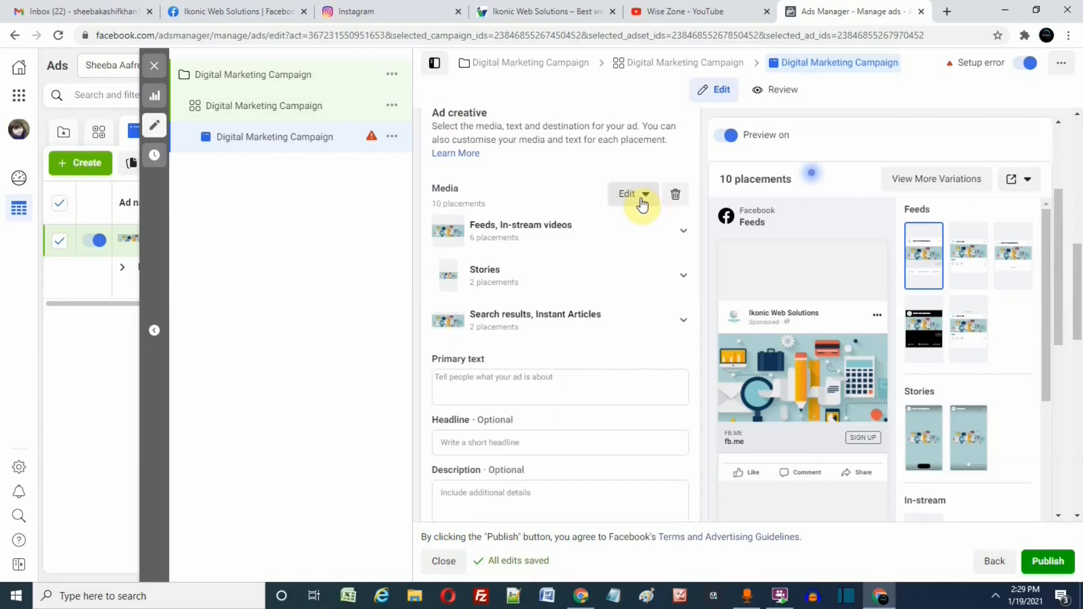
left_click(675, 200)
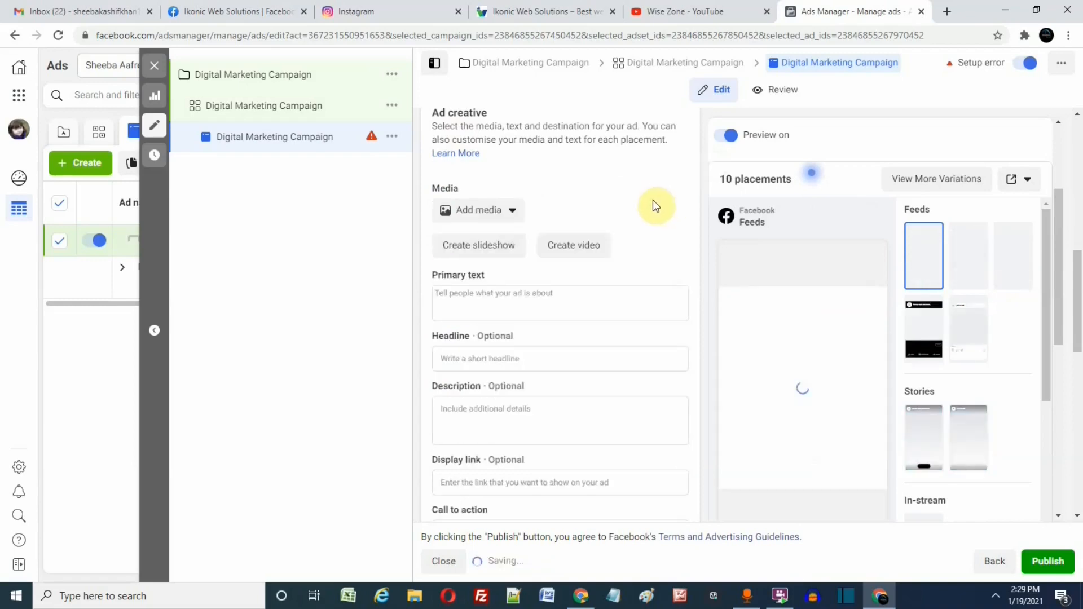
- Add the 1280 × 720 "How to Boost Facebook Post" account image to the ad creative for all placements, without any crop adjustments
left_click(513, 212)
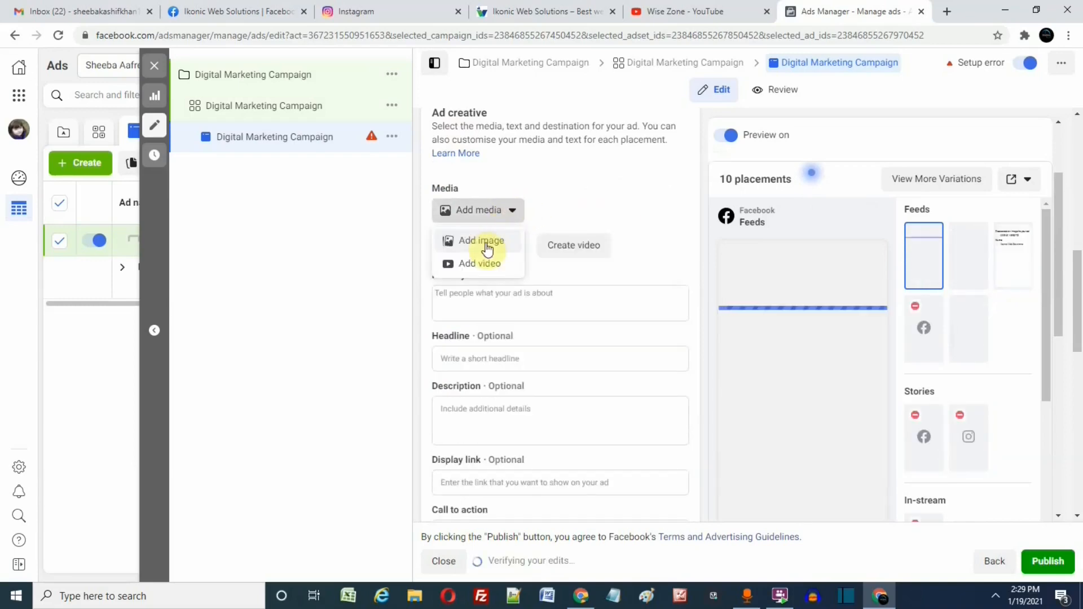
left_click(489, 242)
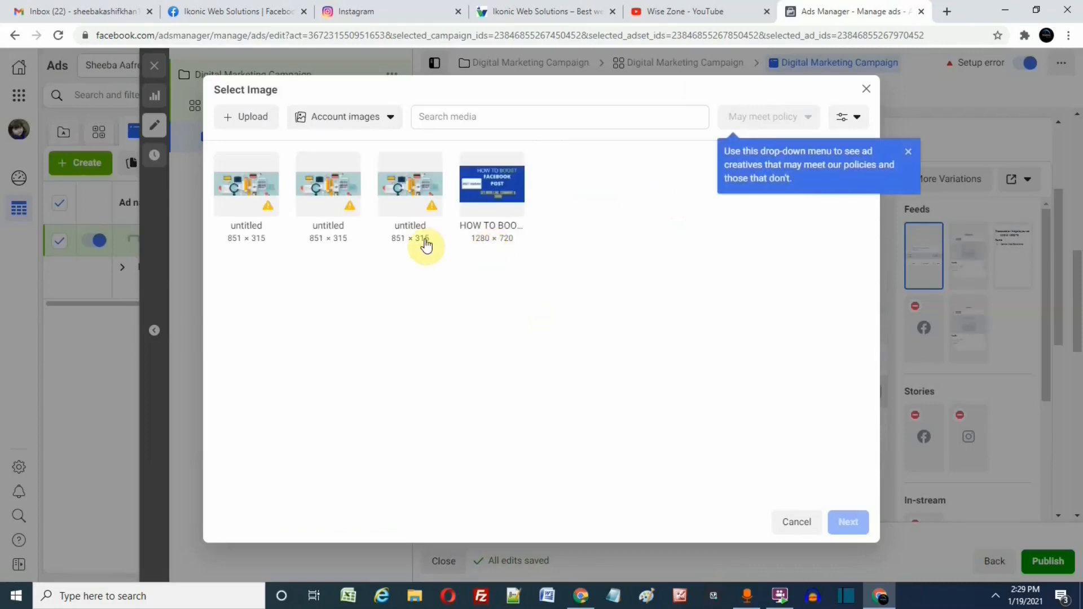
left_click(497, 202)
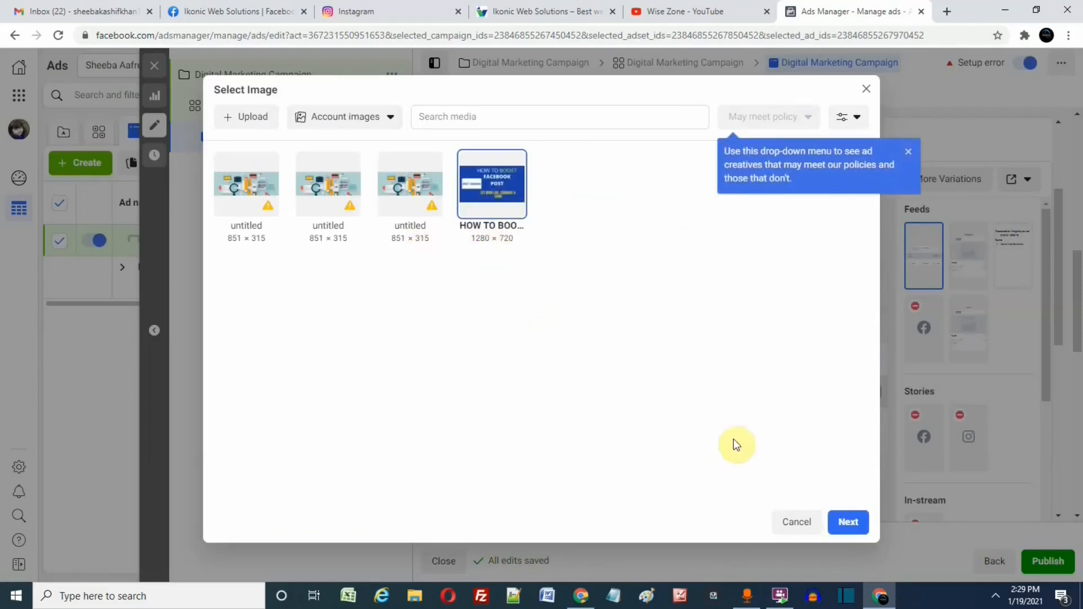
left_click(848, 522)
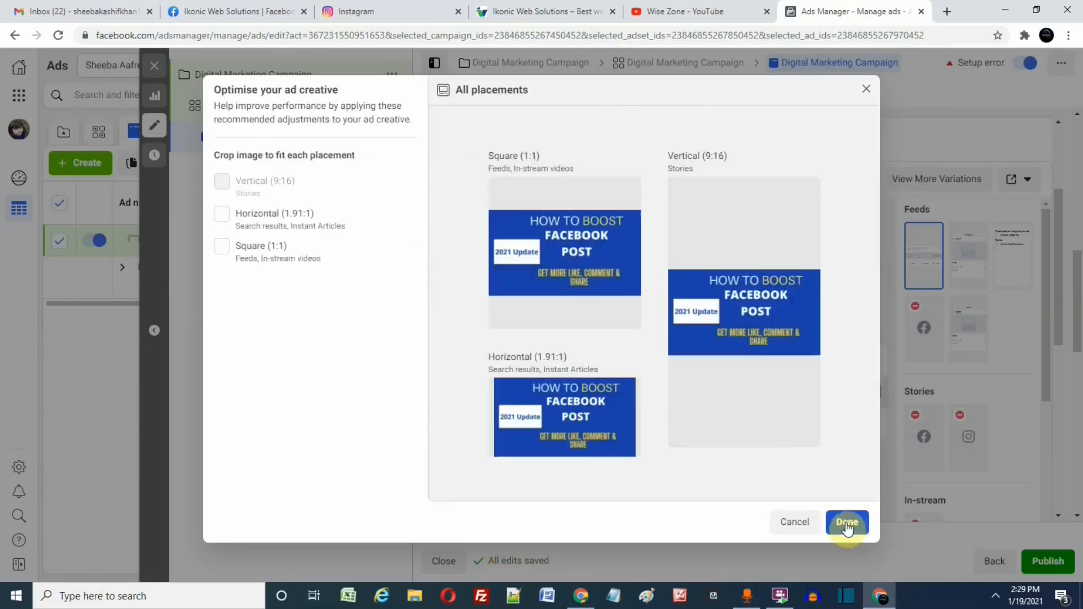
left_click(847, 524)
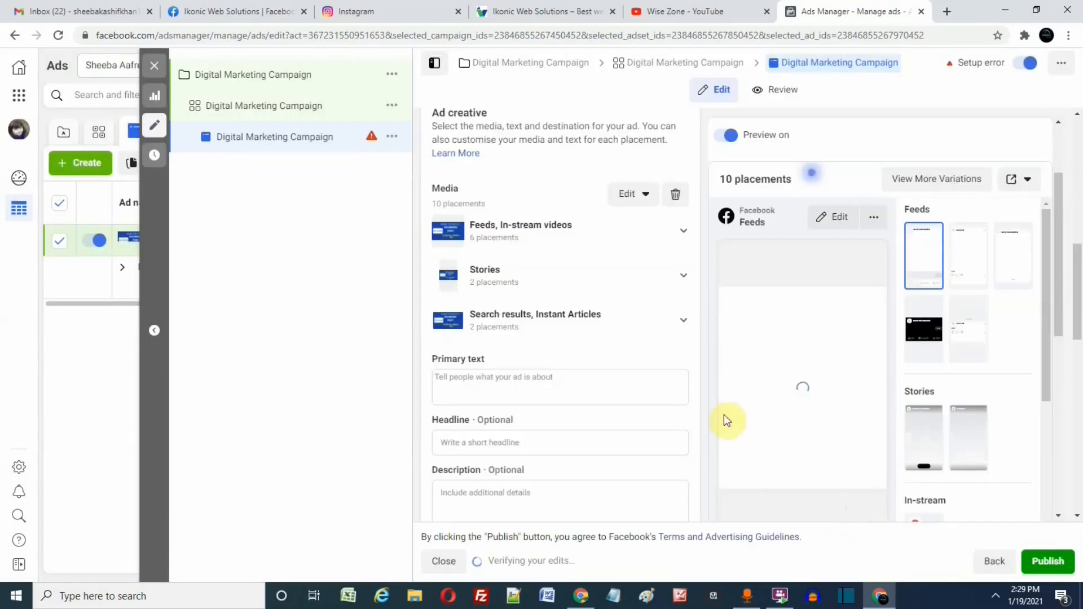
left_click_drag(1079, 285, 1081, 328)
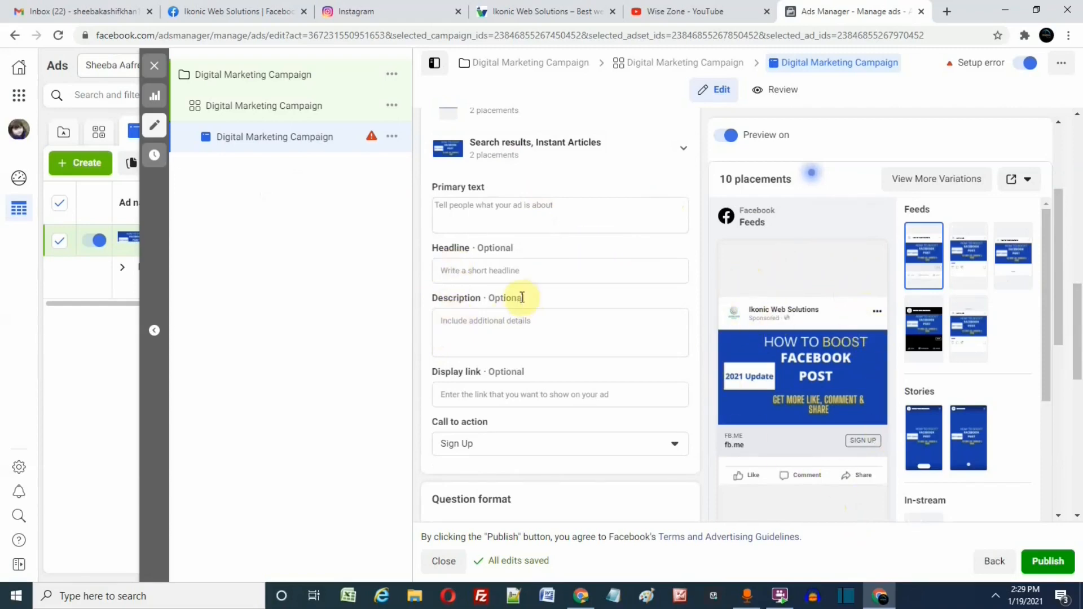
- Enter "Online Digital Marketing Course" as the headline of the ad creative
left_click(495, 272)
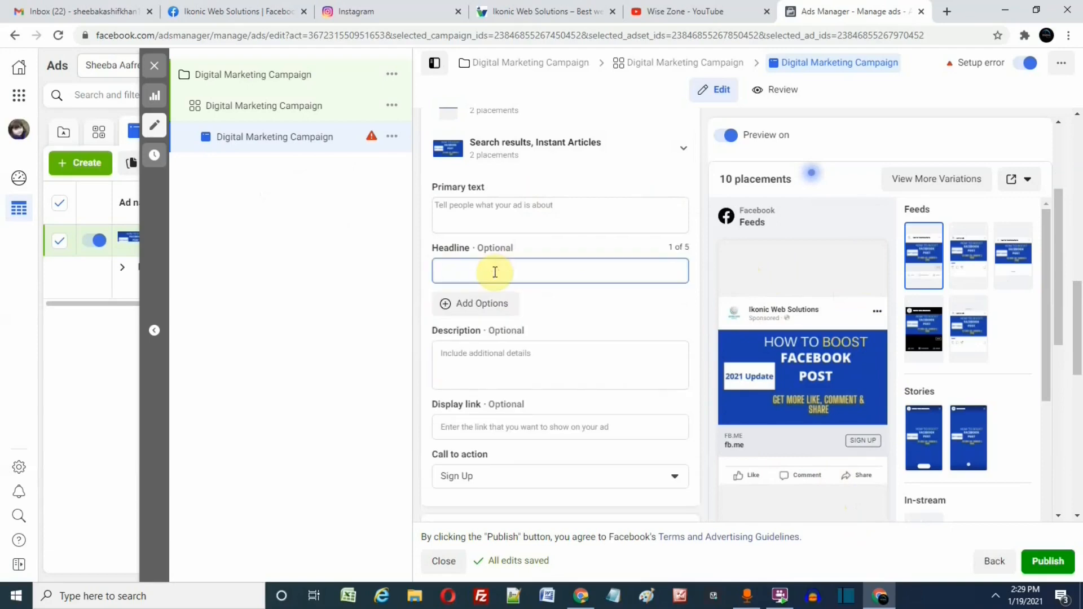
type("Online Di")
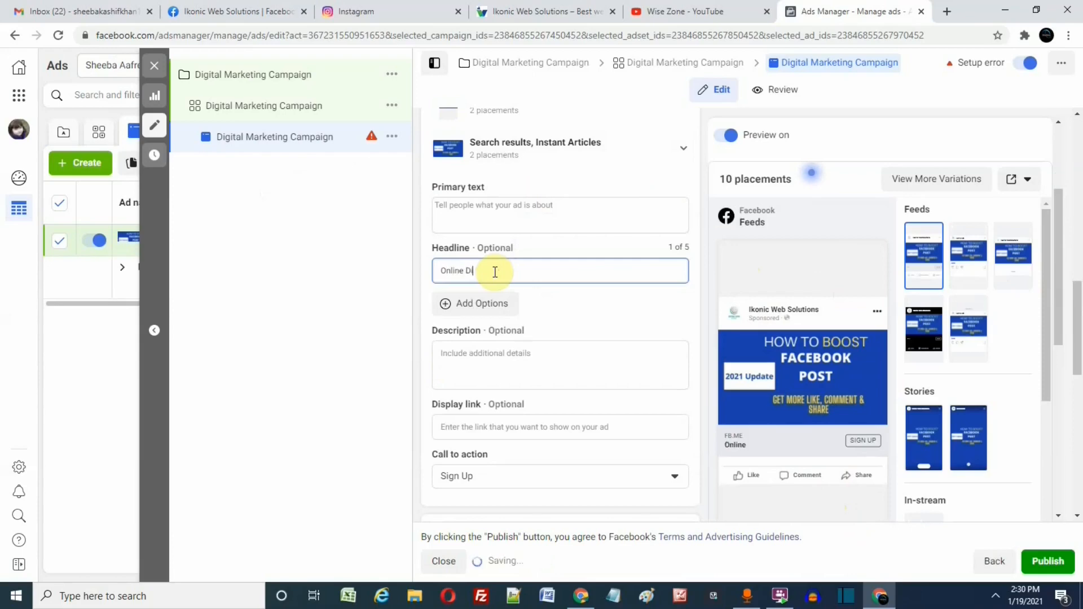
type("gital")
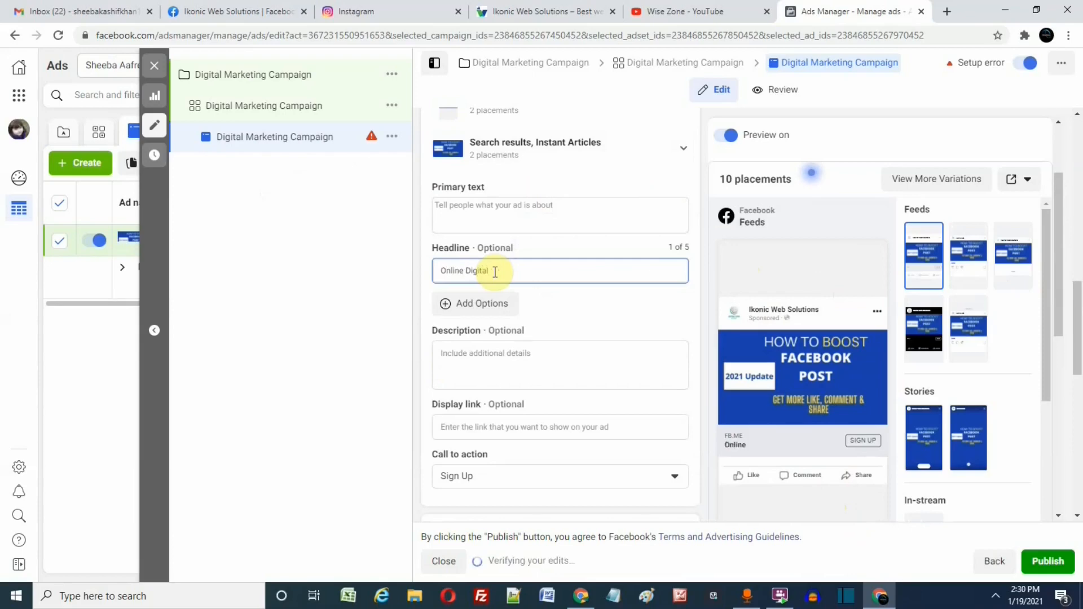
type(" Ma")
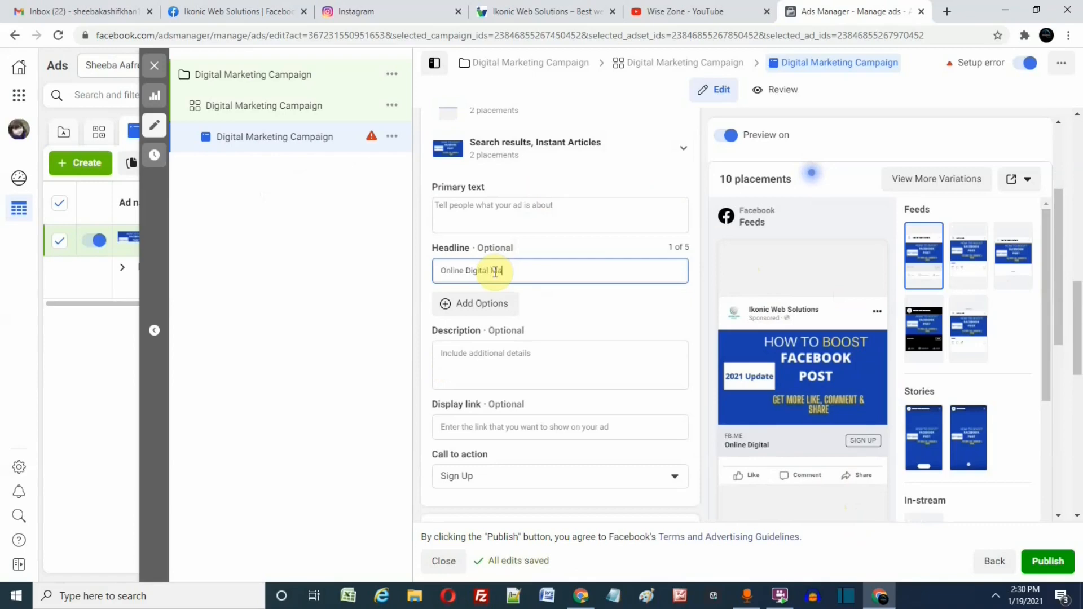
type("rketing Co")
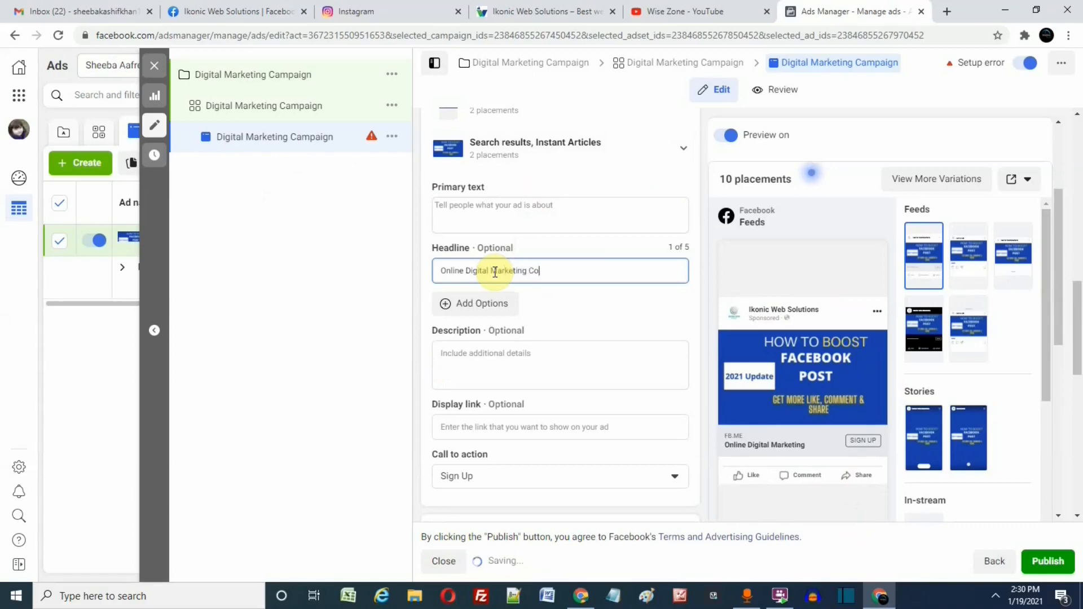
type("urse")
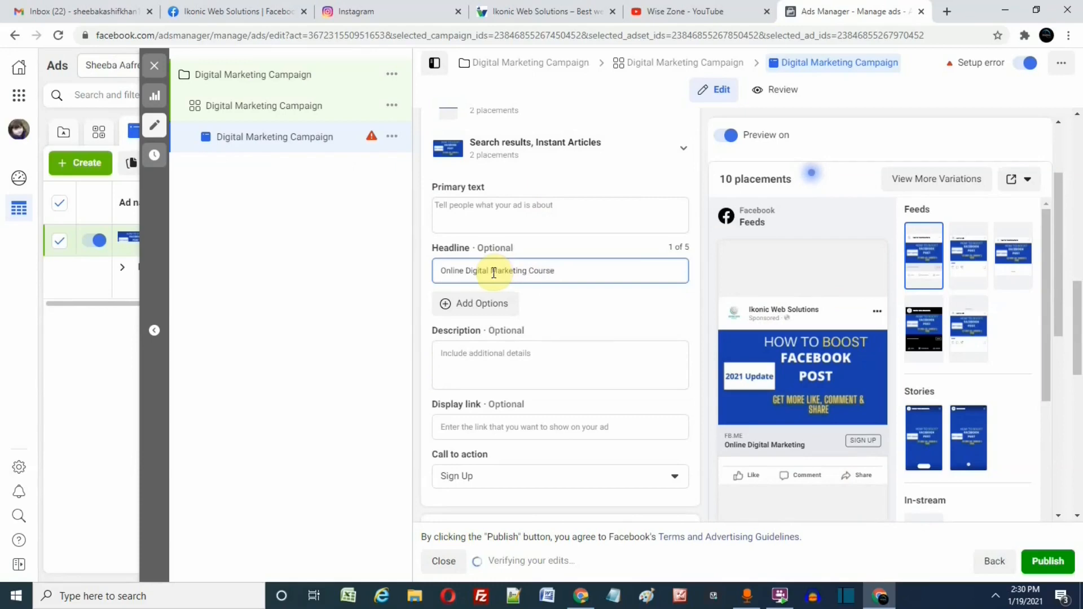
left_click(643, 315)
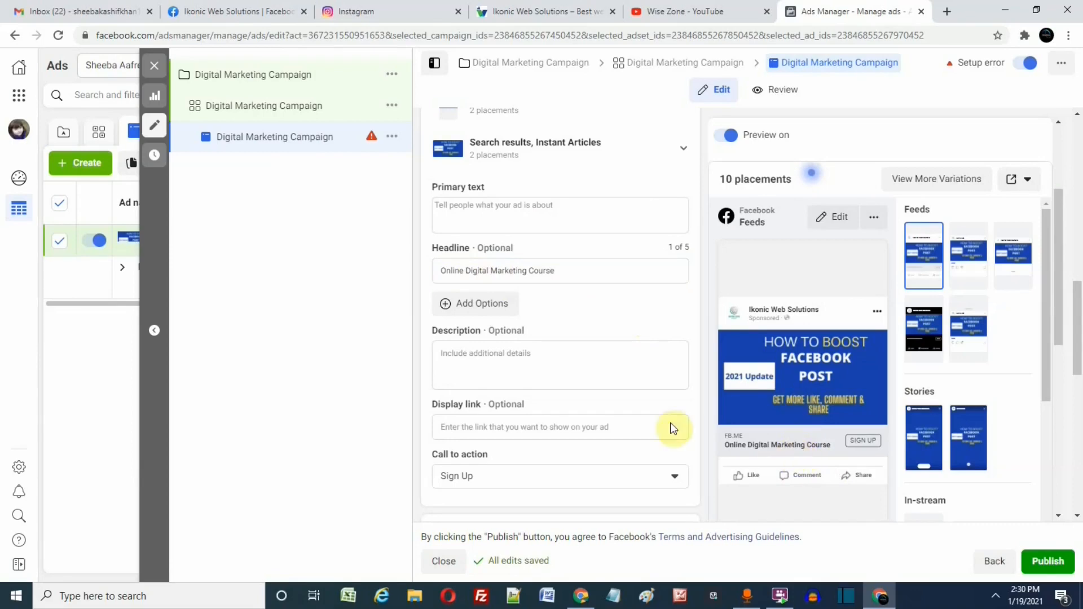
- Enter "Join Now" as the description of the ad creative
left_click(502, 355)
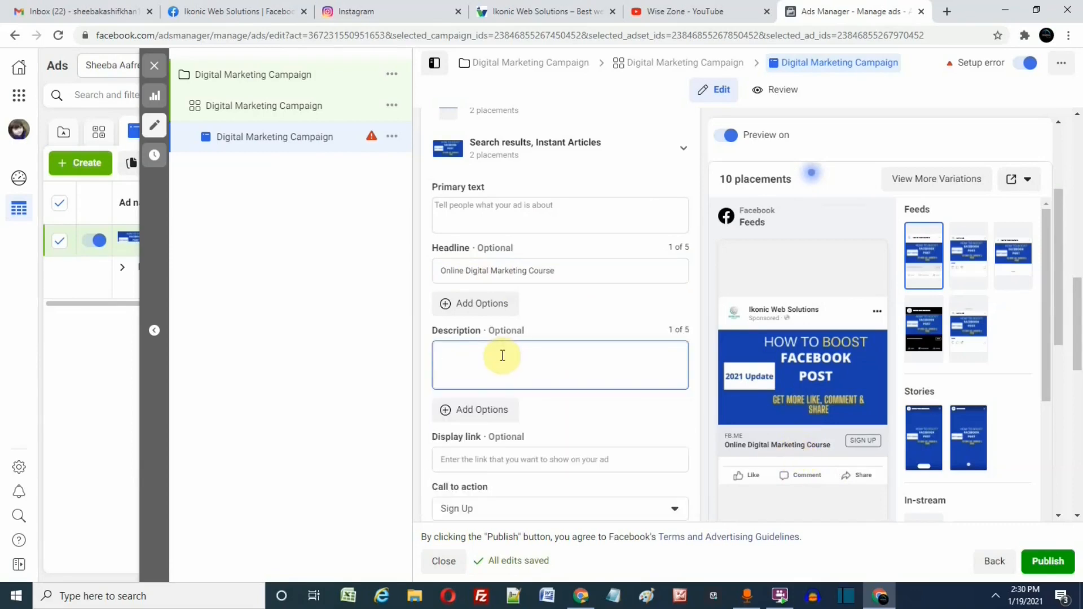
type("Join Now")
left_click(693, 417)
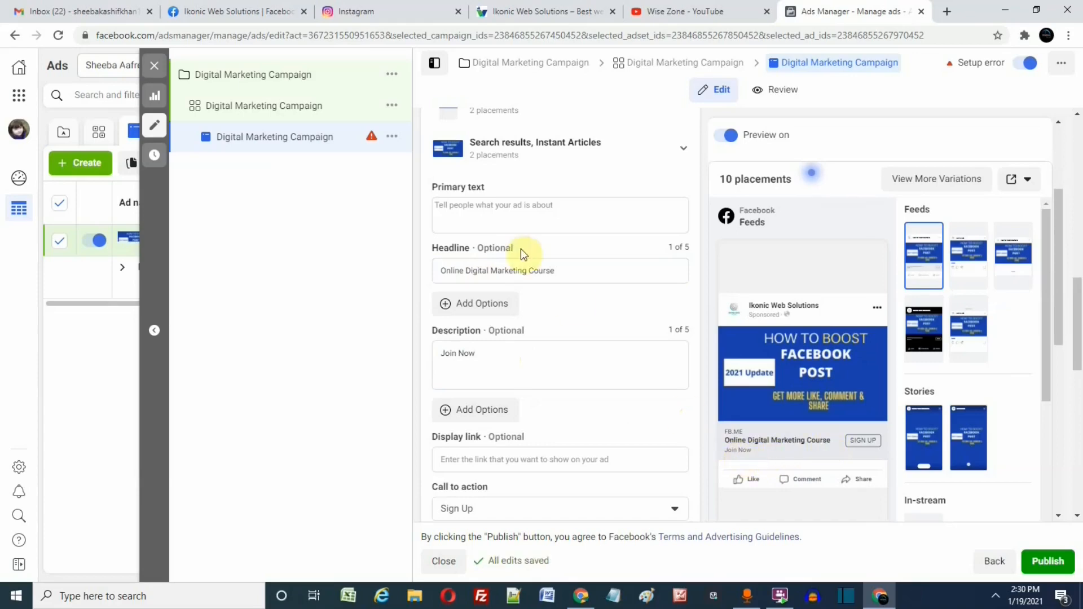
- Write the ad's primary text: "Do you want to learn Digital Marketing?", a blank line, then "Join our online course Now. We are best in the field."
left_click(487, 212)
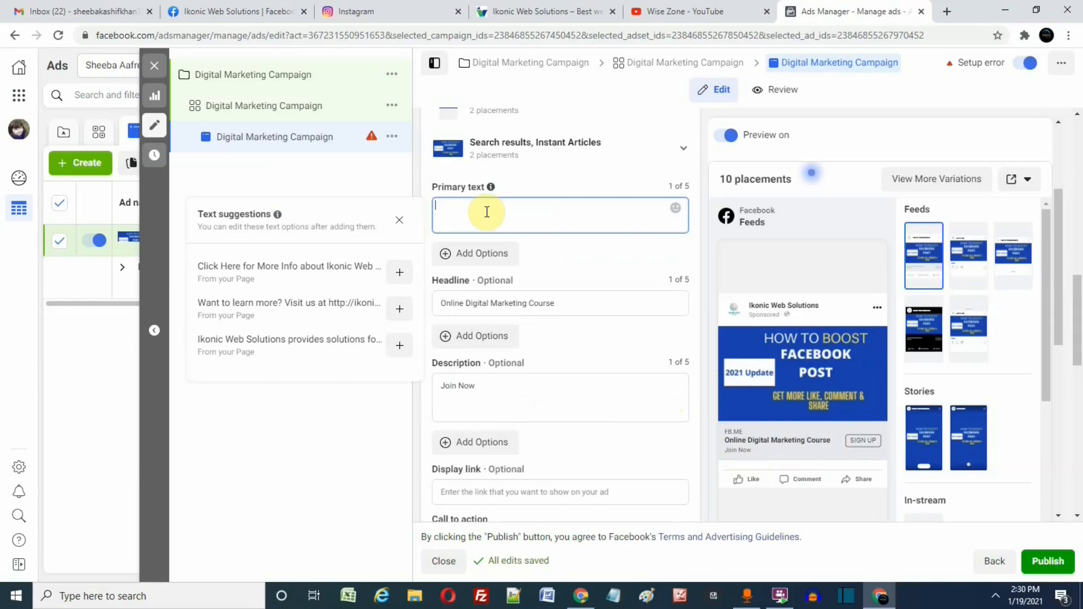
type("Do you want to learn Digit")
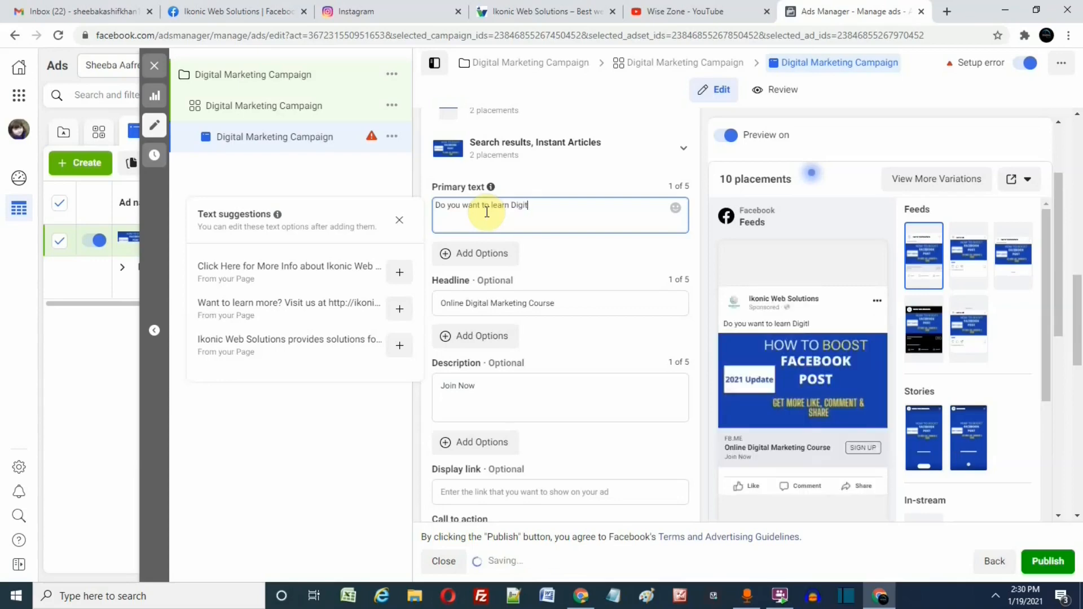
type("al Market")
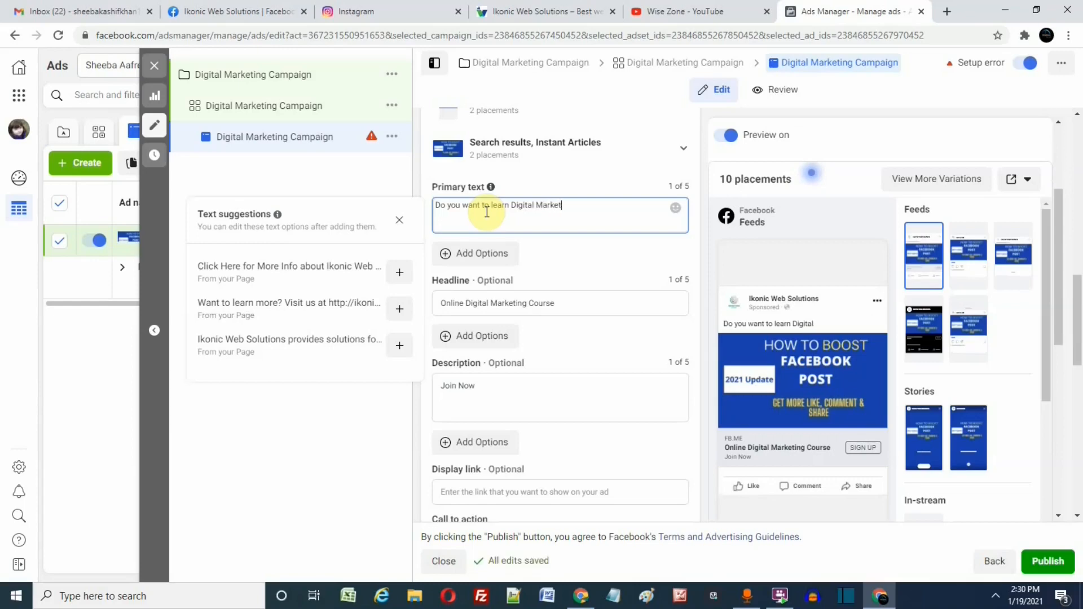
type("ing?")
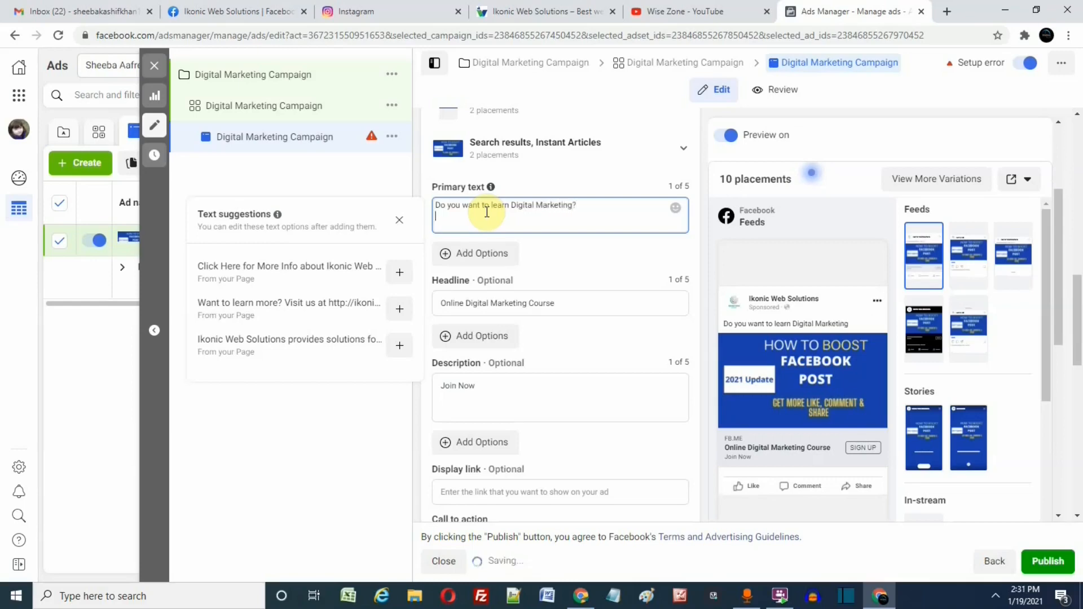
key("Return")
type("Jo")
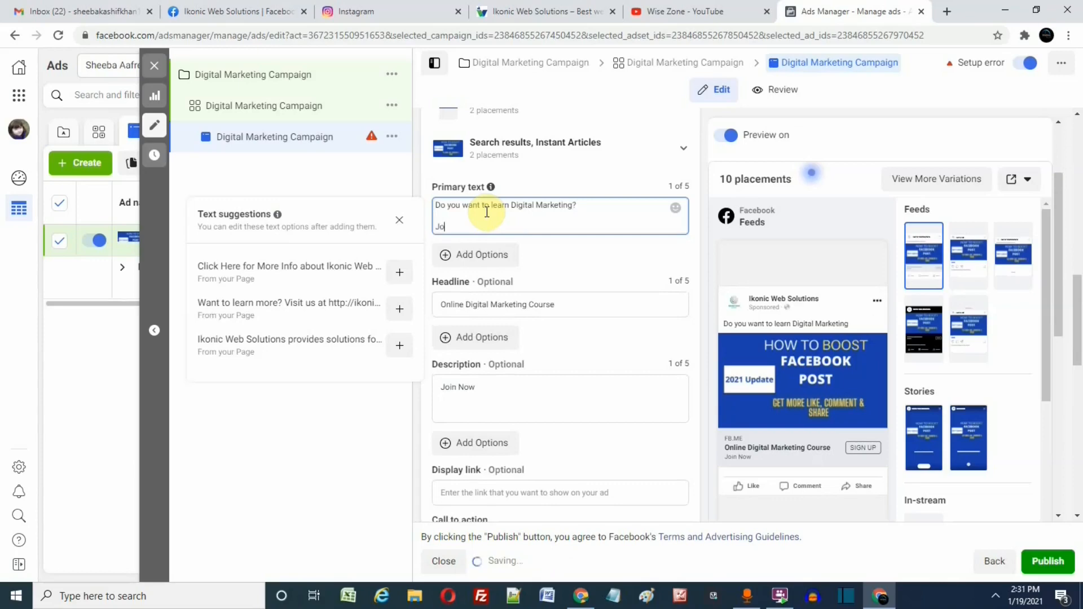
type("in our")
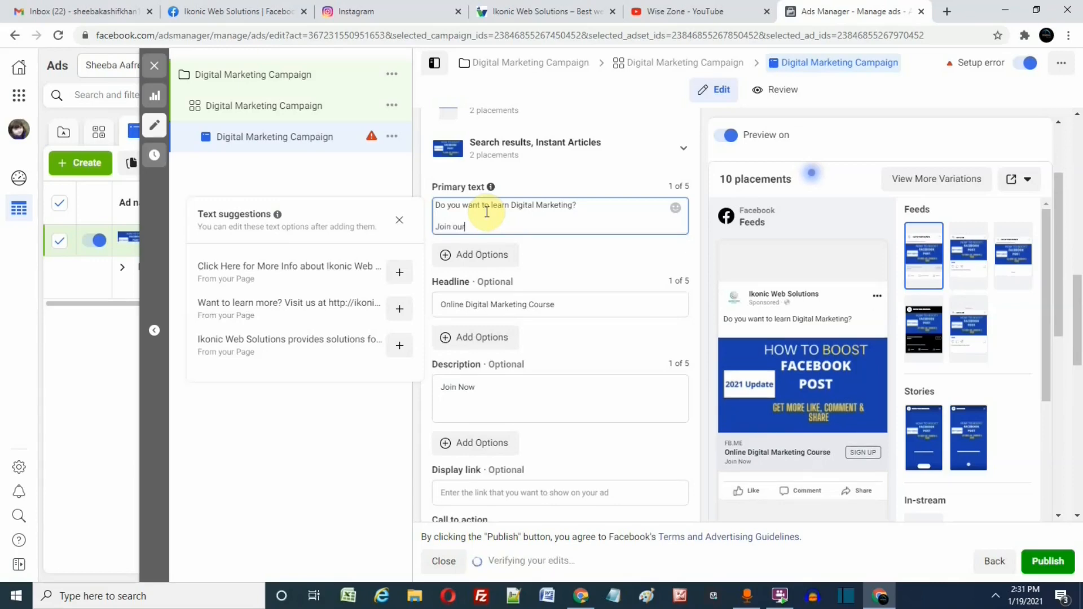
type(" onli")
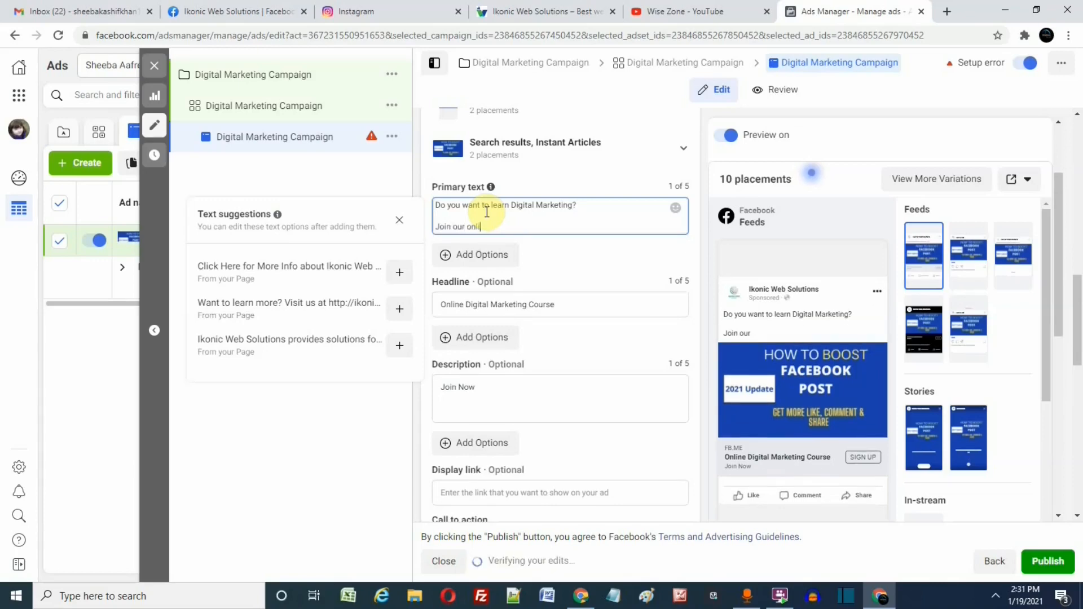
type("ne course")
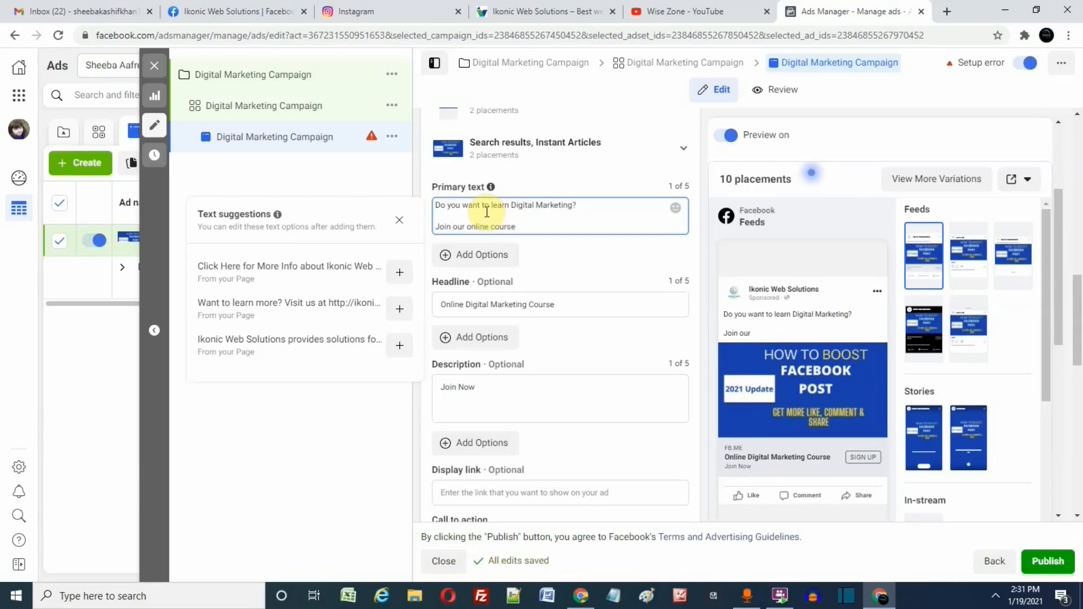
type(" Now")
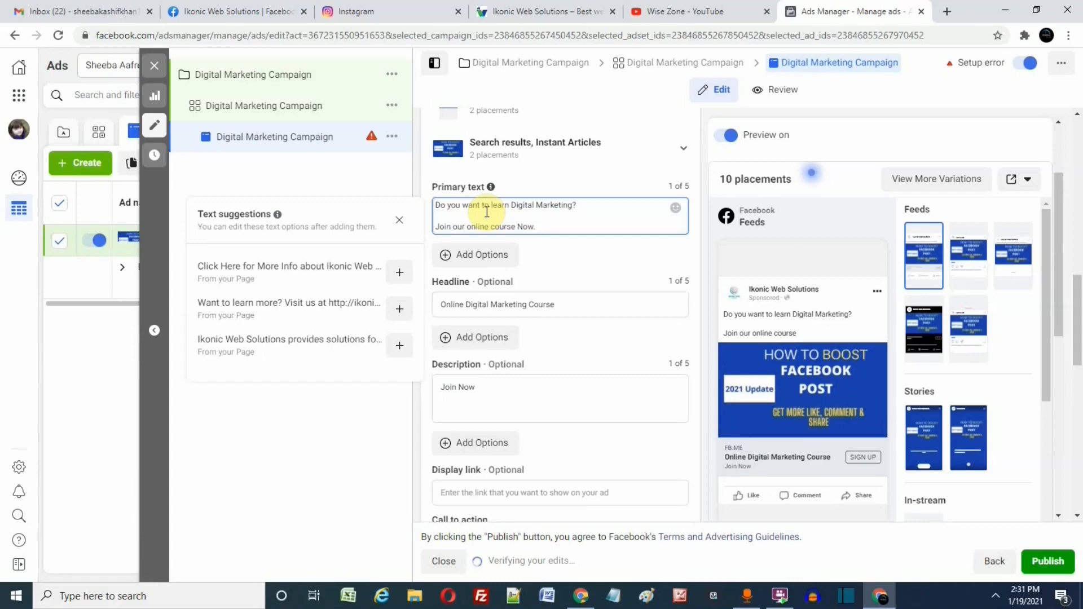
type(". We are best i")
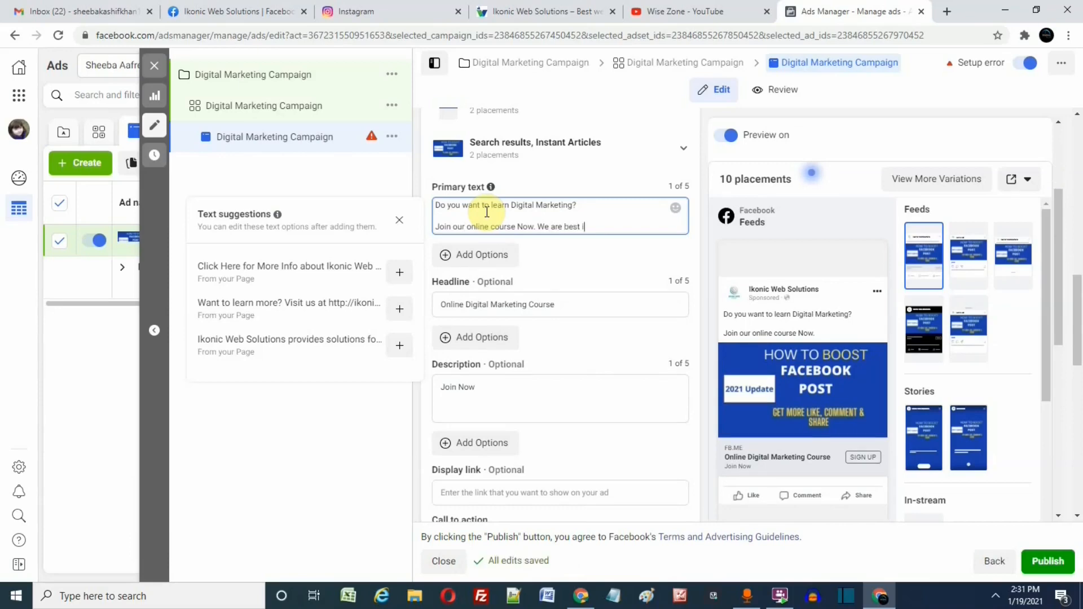
type("n the field.")
key("Return")
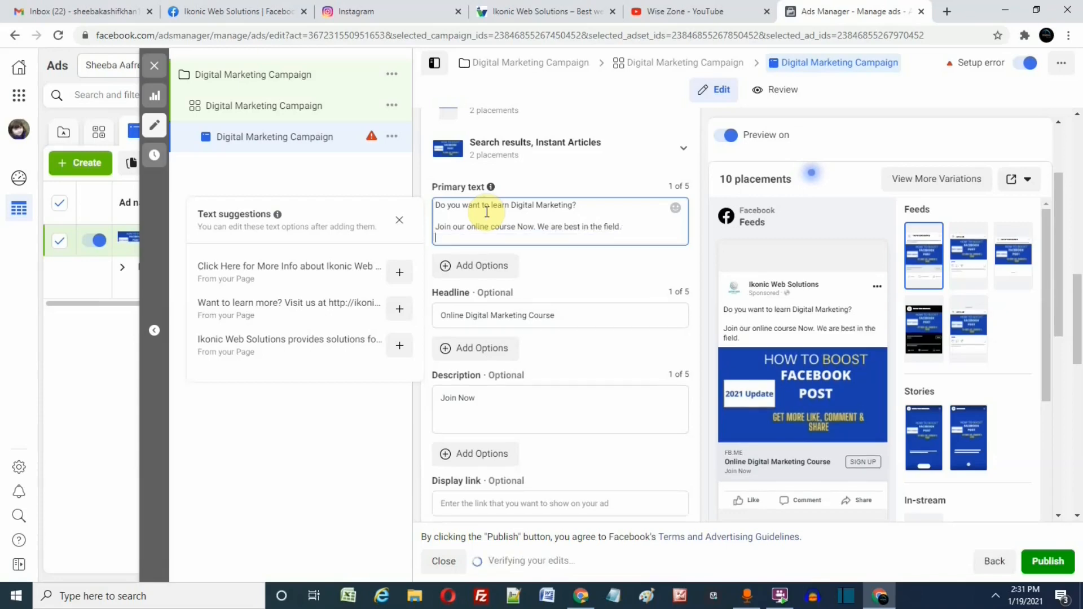
key("Return")
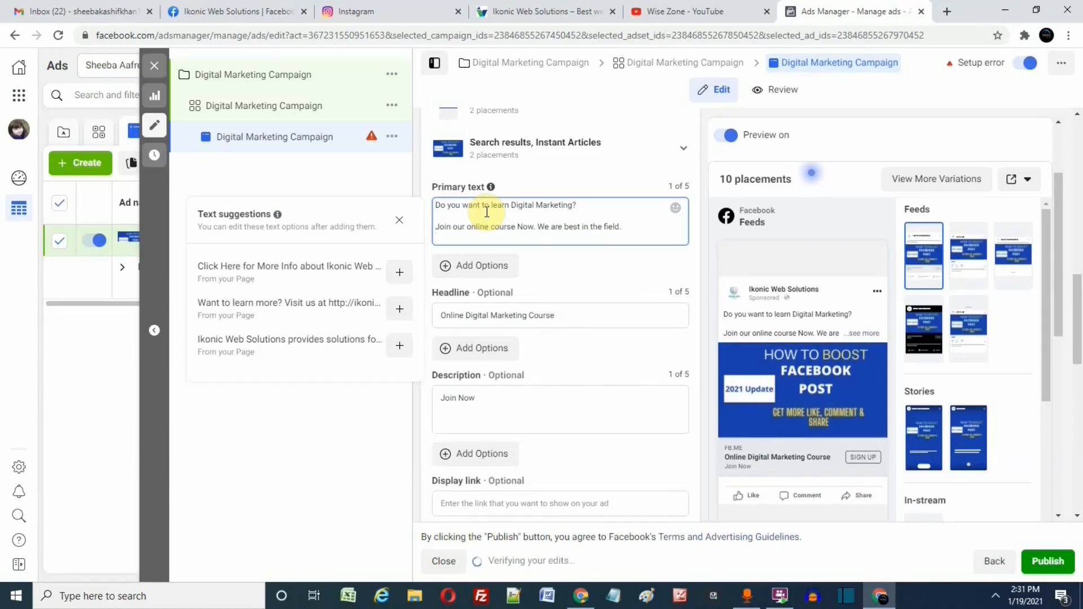
left_click(707, 276)
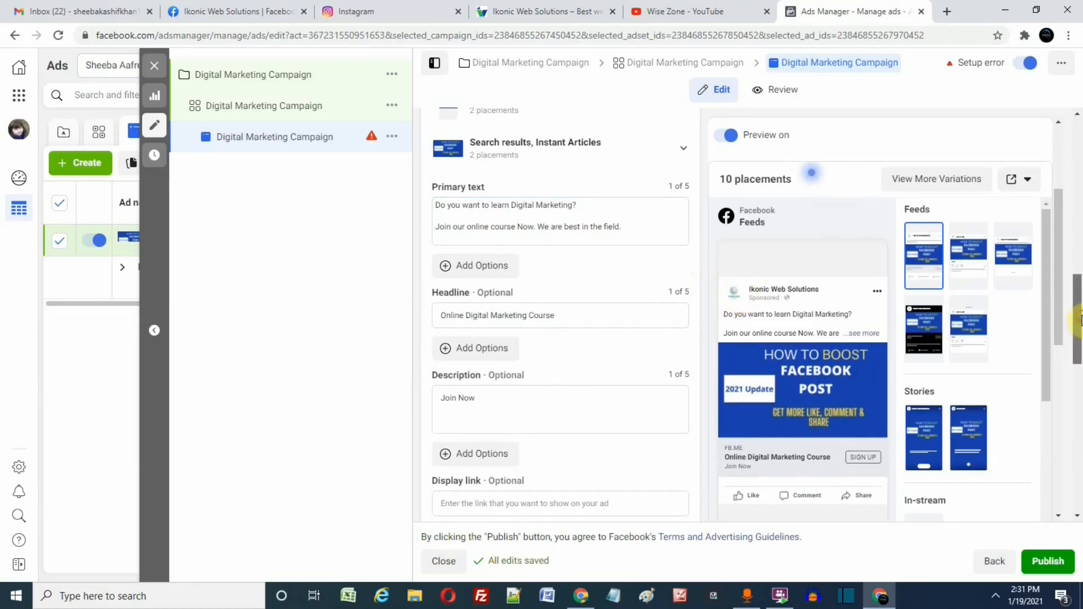
- Change the ad's call to action to Apply Now
scroll(1079, 322, "down", 5)
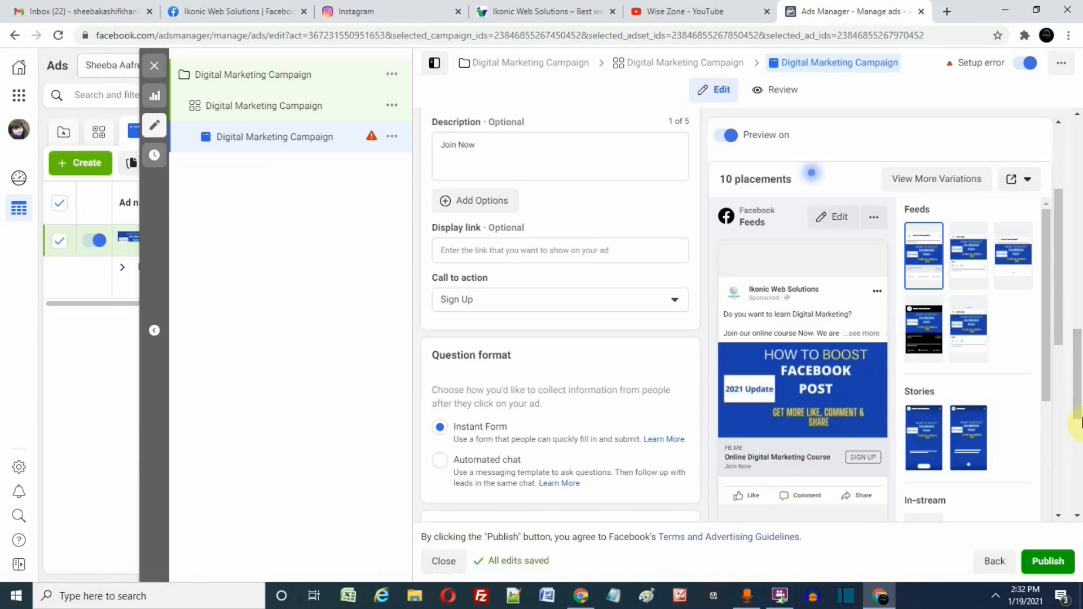
left_click_drag(1078, 398, 1078, 434)
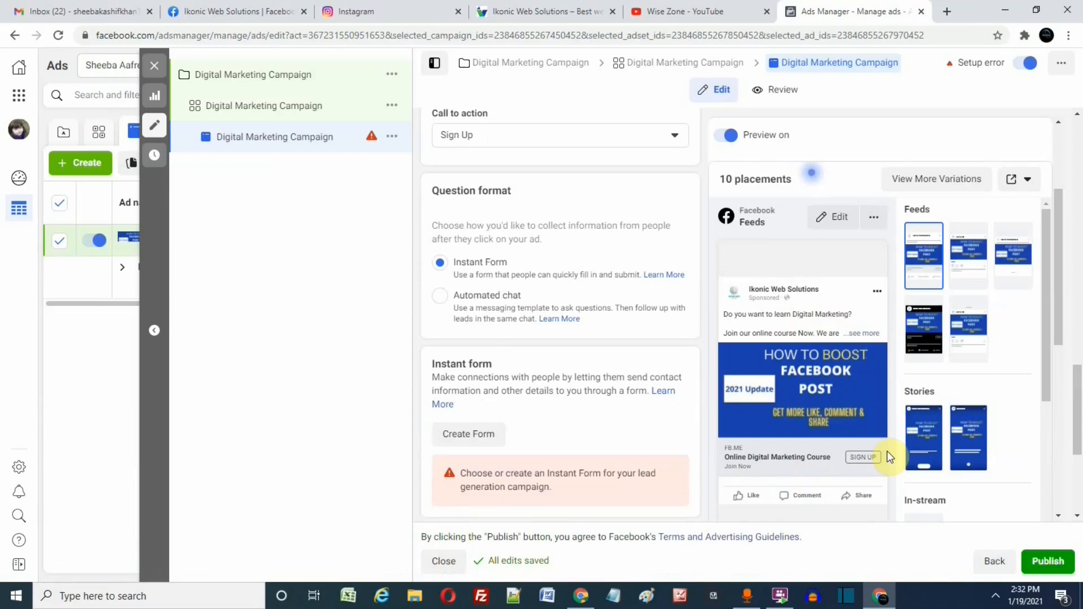
left_click(567, 137)
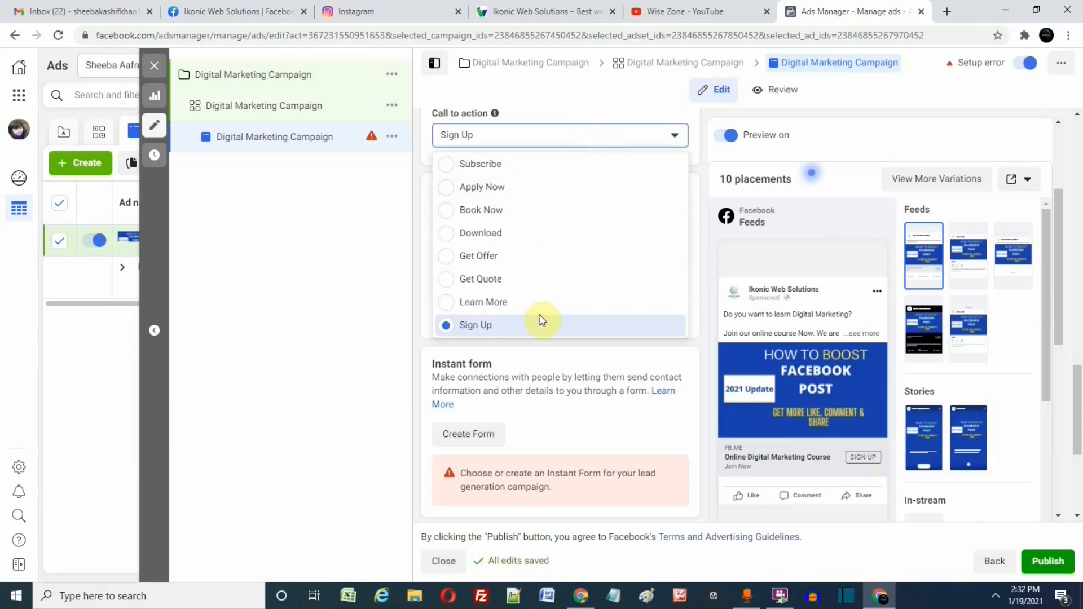
left_click(490, 187)
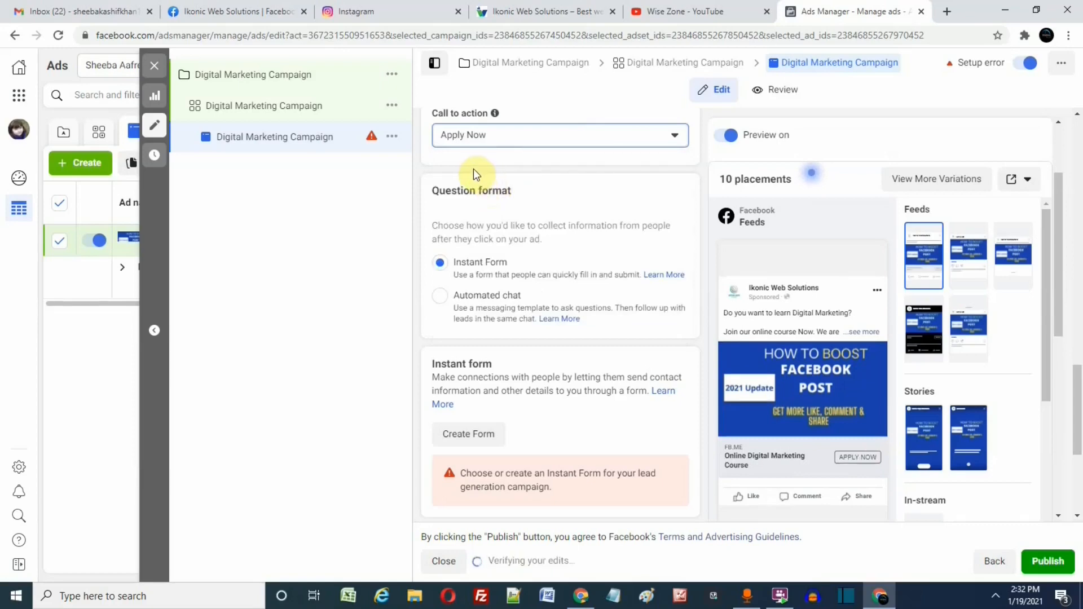
- Create a new instant form for the ad and name it "Digital Marketing"
scroll(1079, 427, "down", 1)
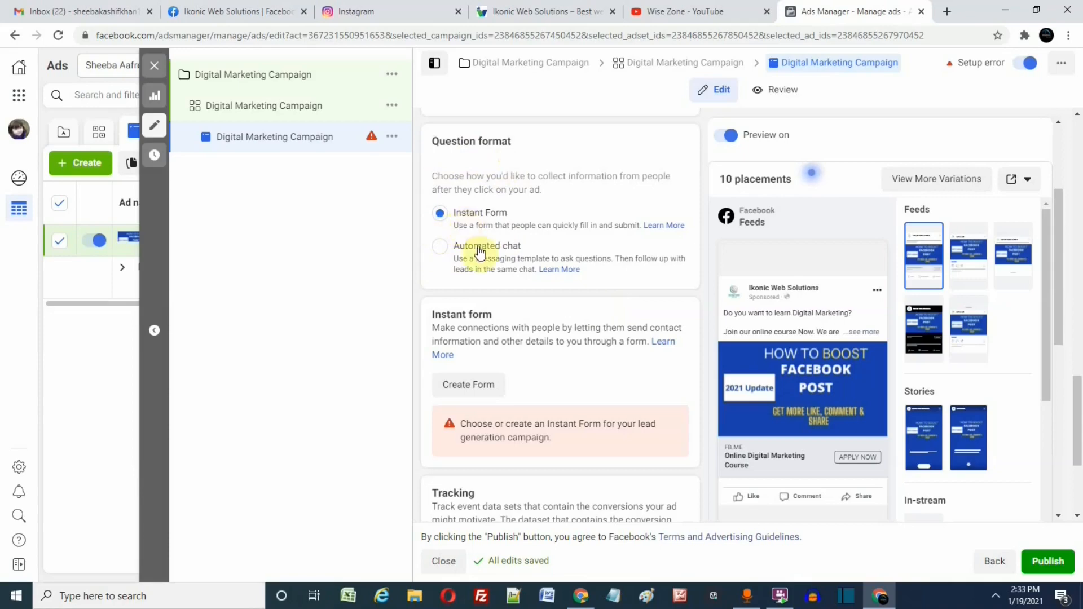
left_click_drag(1079, 411, 1079, 431)
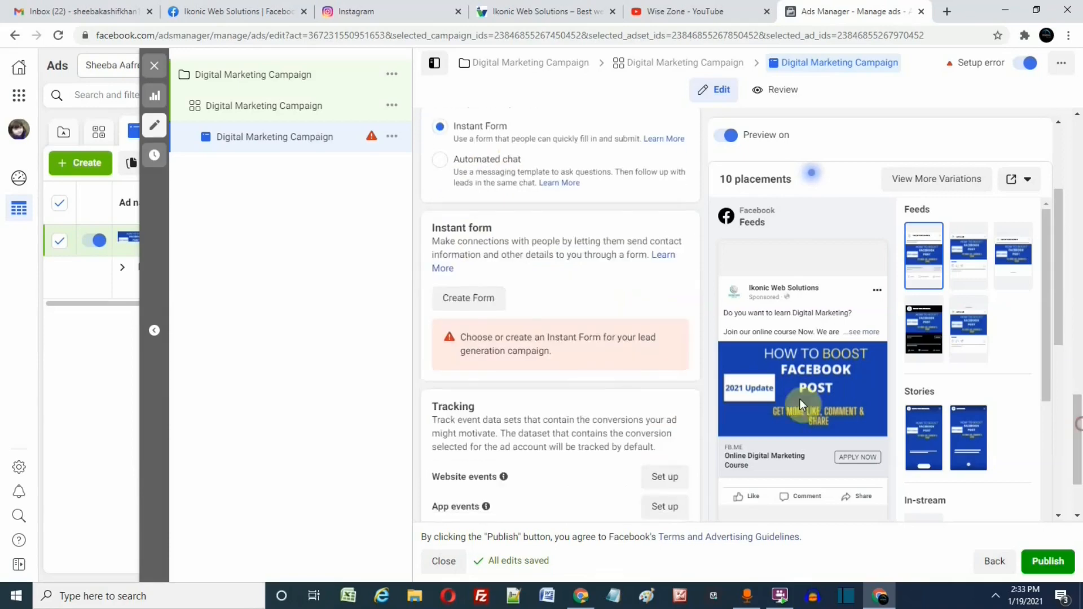
left_click(477, 304)
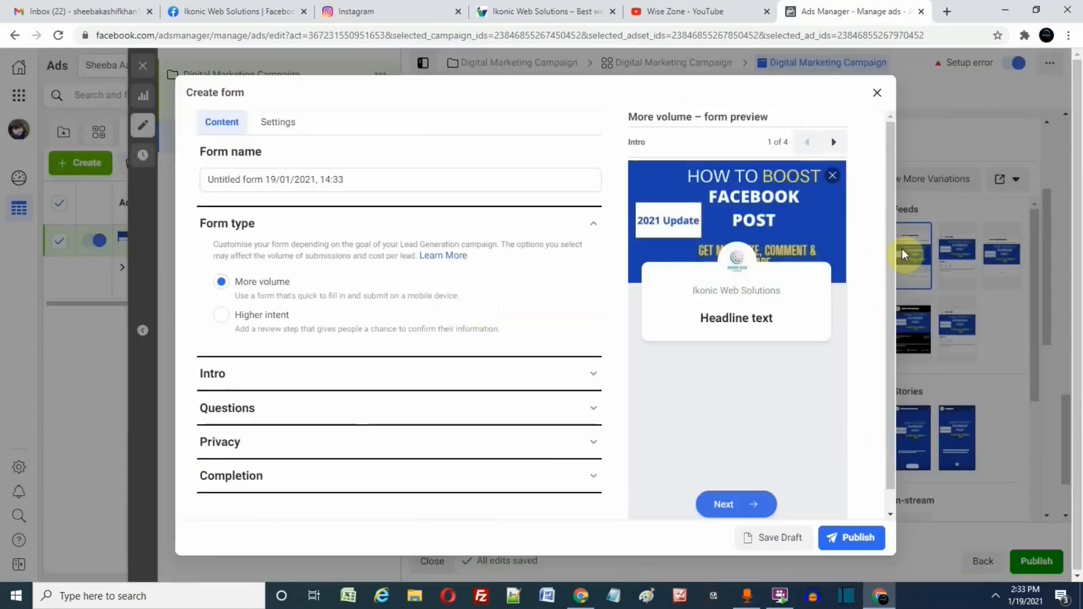
left_click_drag(893, 245, 872, 214)
left_click(380, 177)
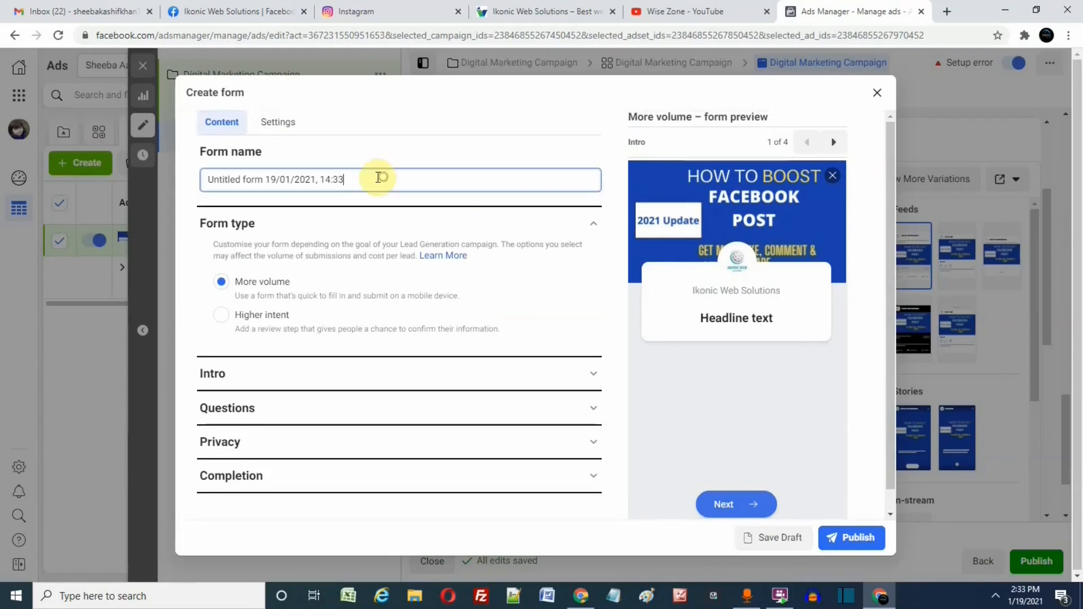
left_click_drag(380, 177, 210, 175)
type("D")
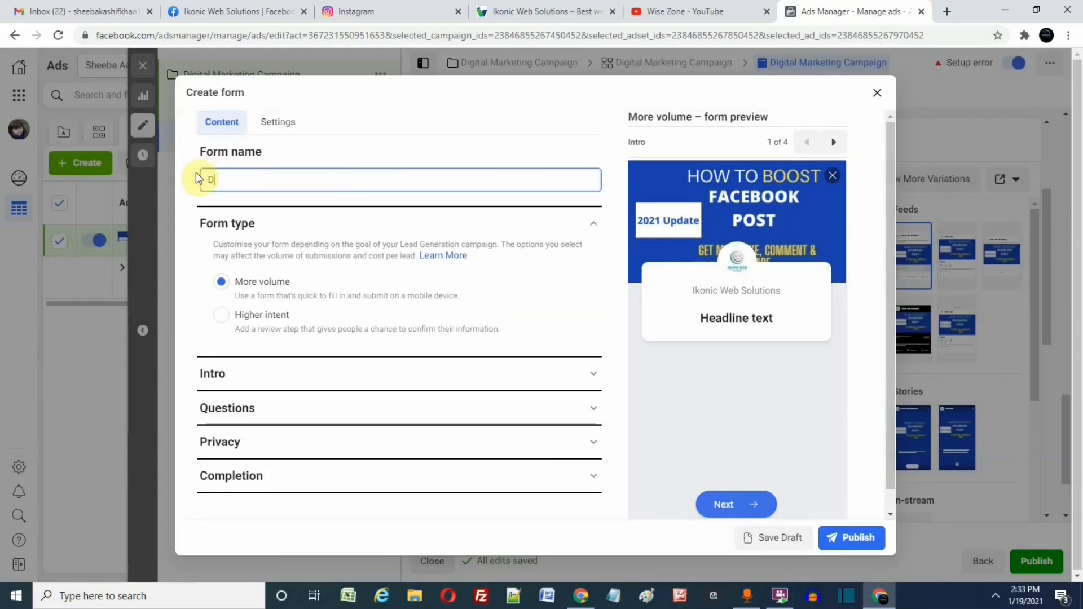
type("igital Marketing")
- Try the Higher intent form type, go back to More volume, and open the form's Intro section
left_click(221, 316)
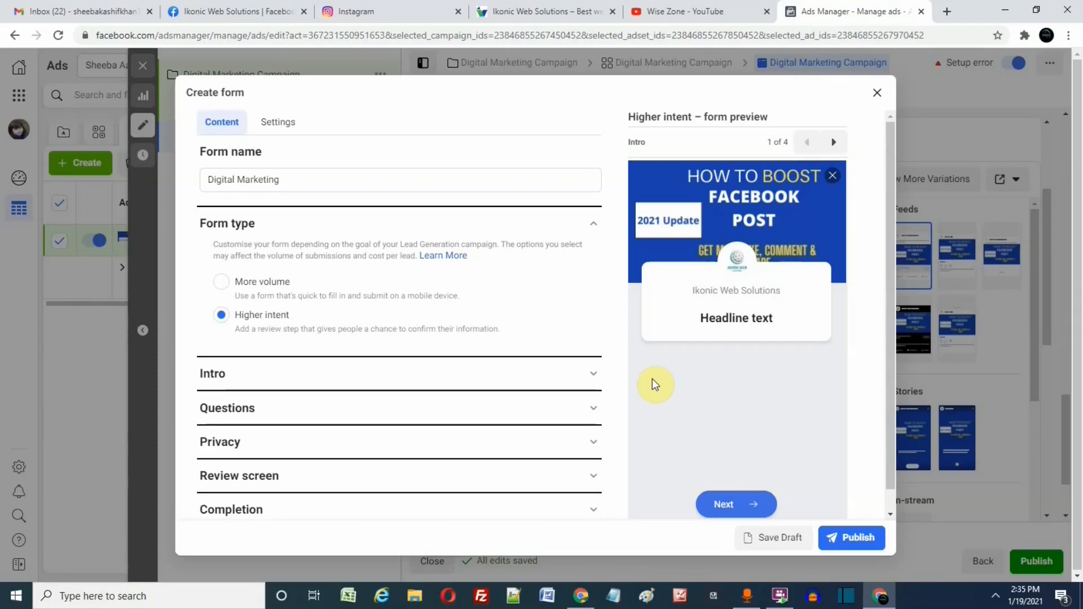
left_click(224, 289)
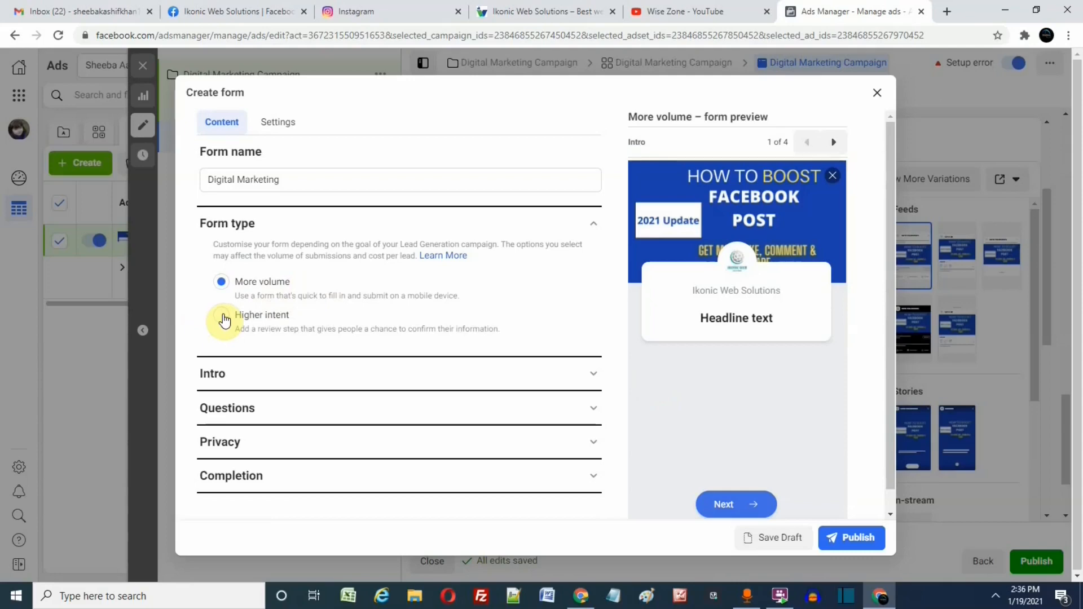
left_click_drag(893, 335, 896, 389)
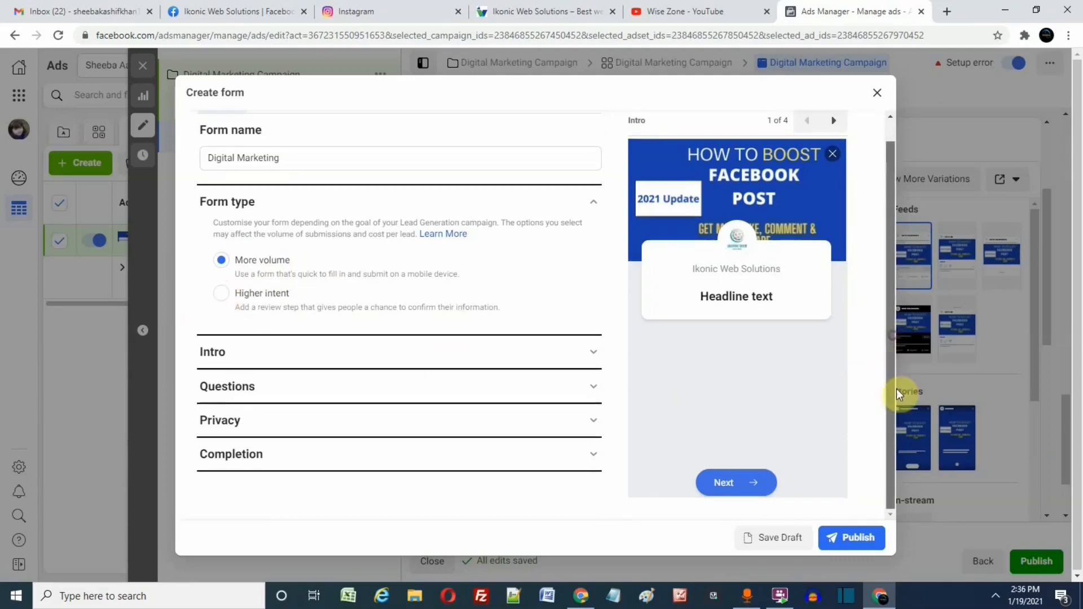
left_click(587, 352)
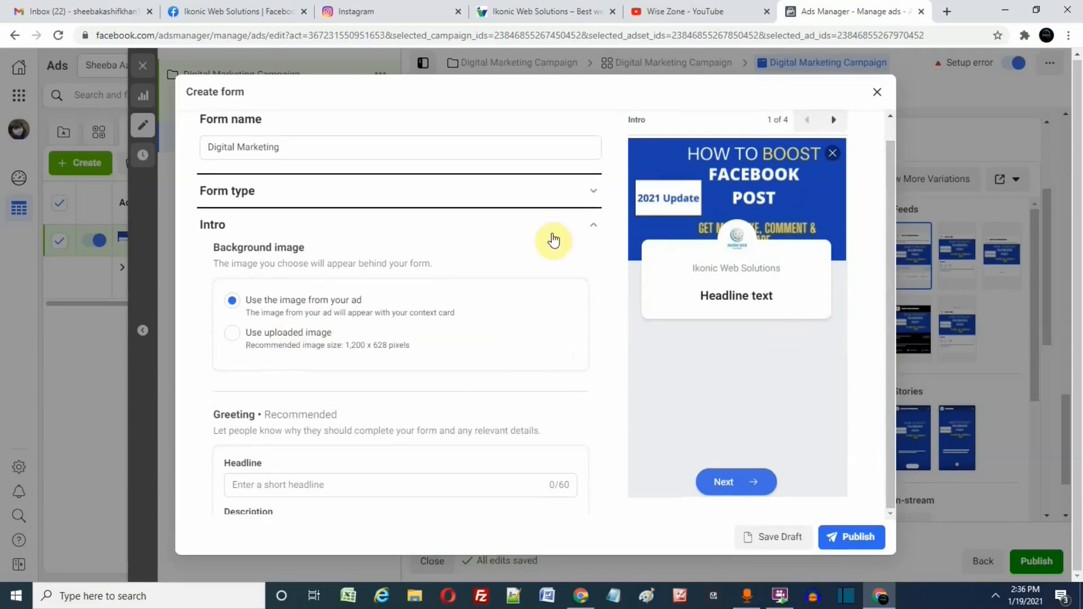
- Try the uploaded image option for the intro's background and go back to using the image from the ad
left_click(232, 337)
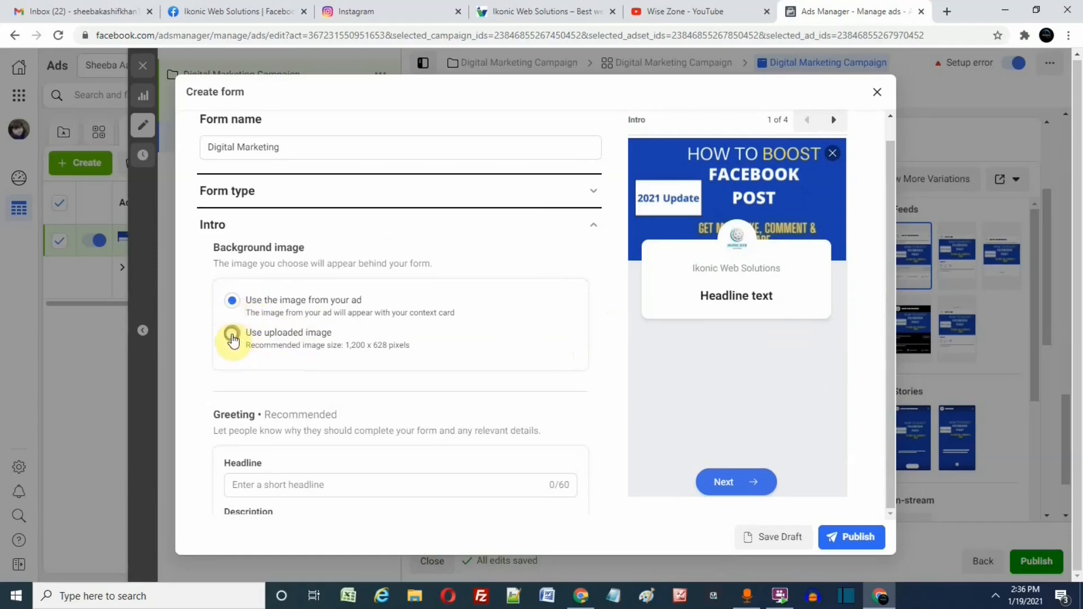
left_click(232, 304)
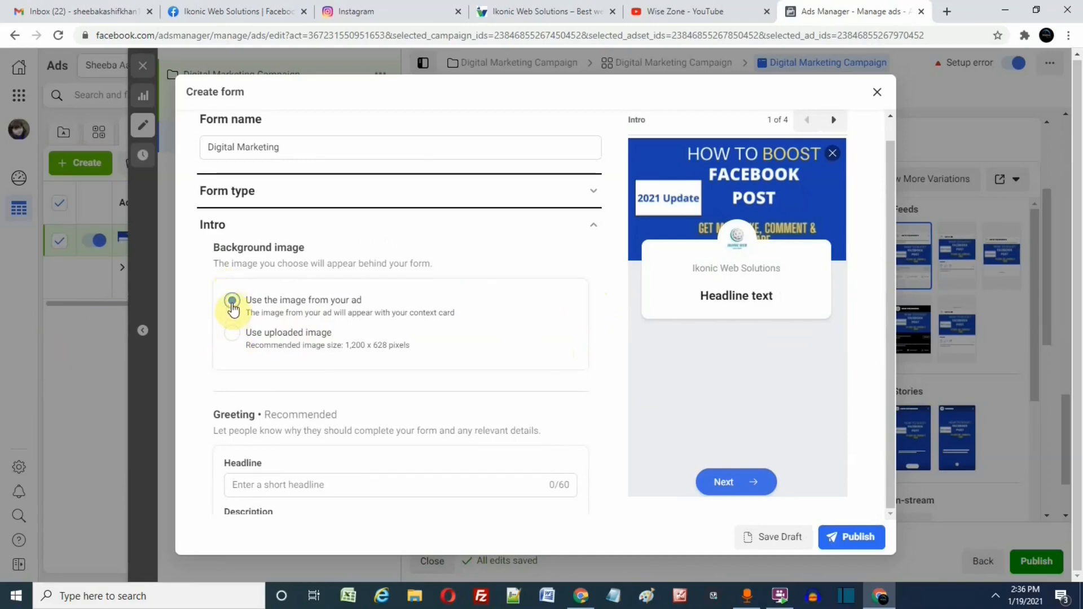
left_click(312, 485)
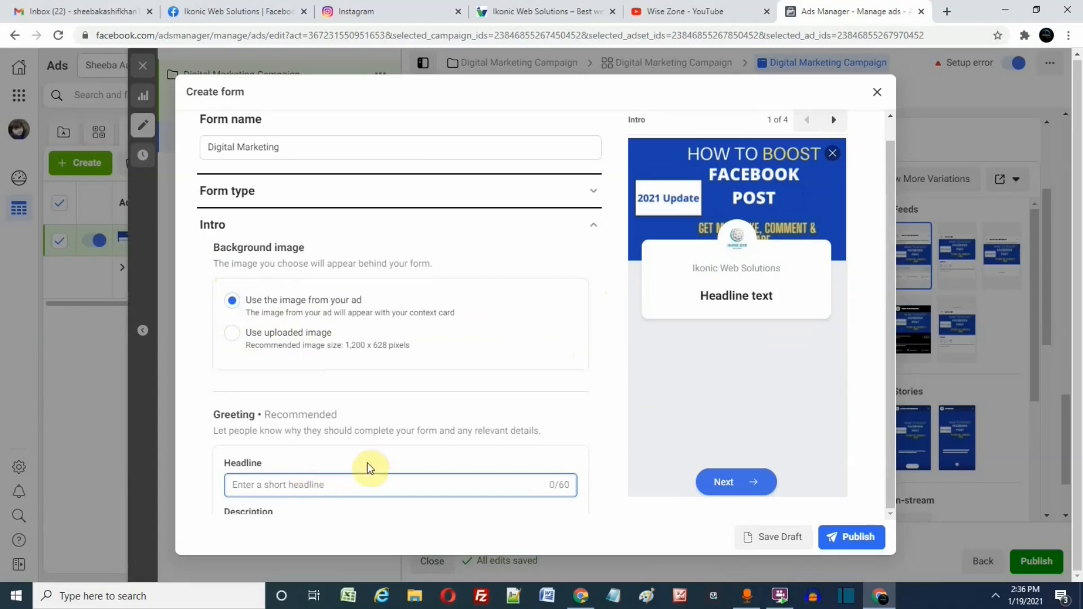
left_click(571, 415)
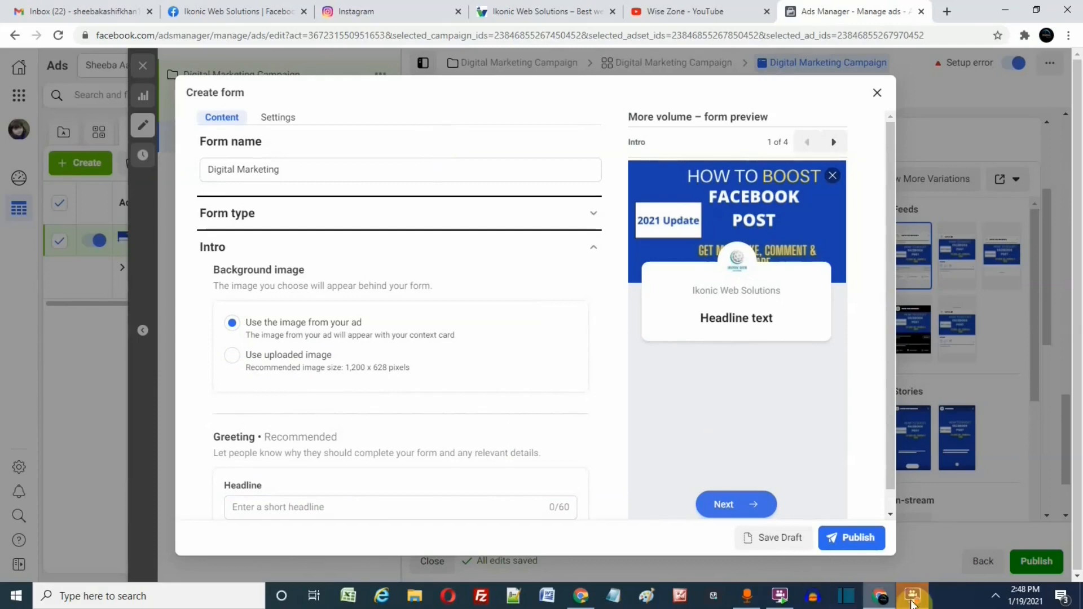
left_click(913, 599)
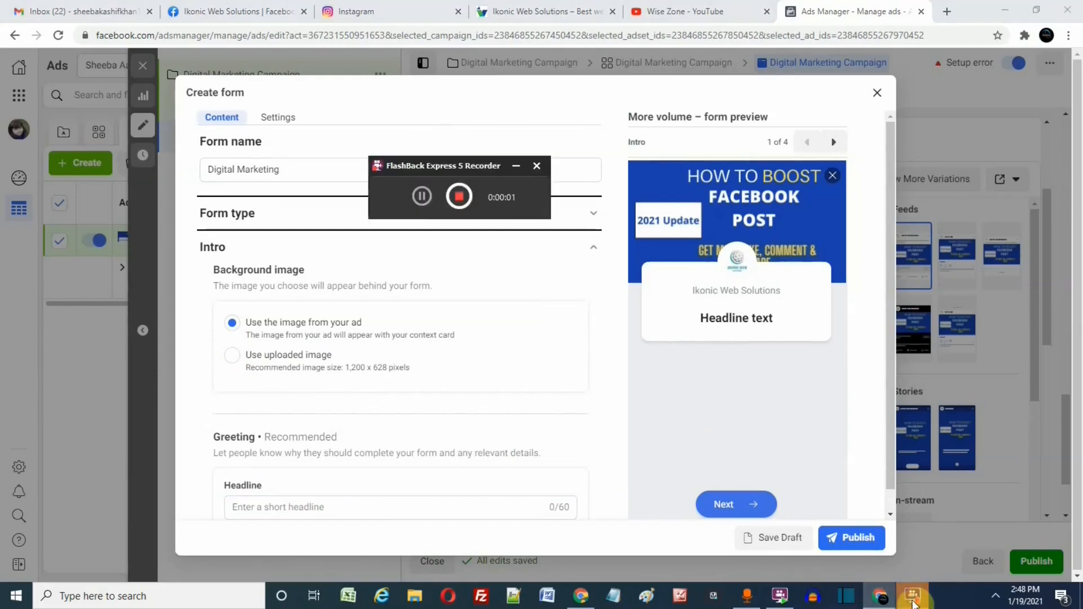
left_click(517, 165)
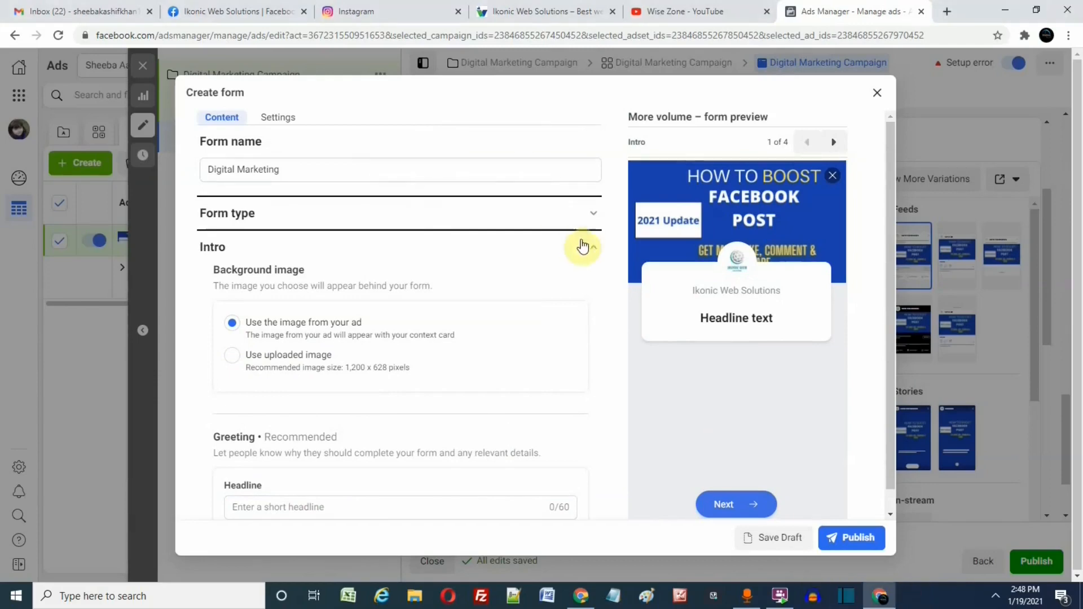
- Collapse the form's Intro section, open Questions, and examine the available custom question types without adding one
left_click(595, 247)
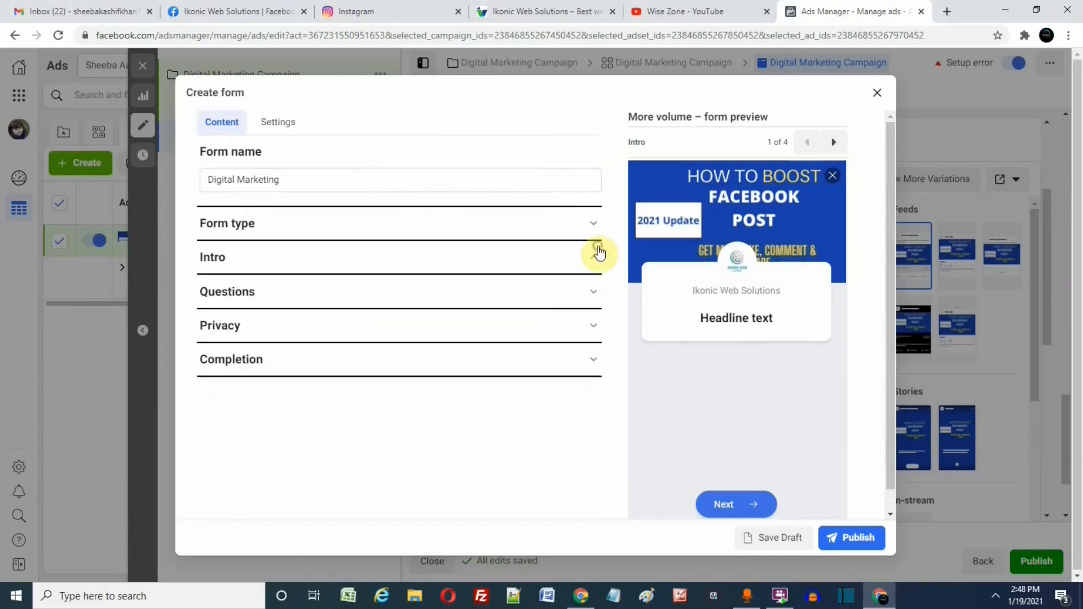
left_click(593, 298)
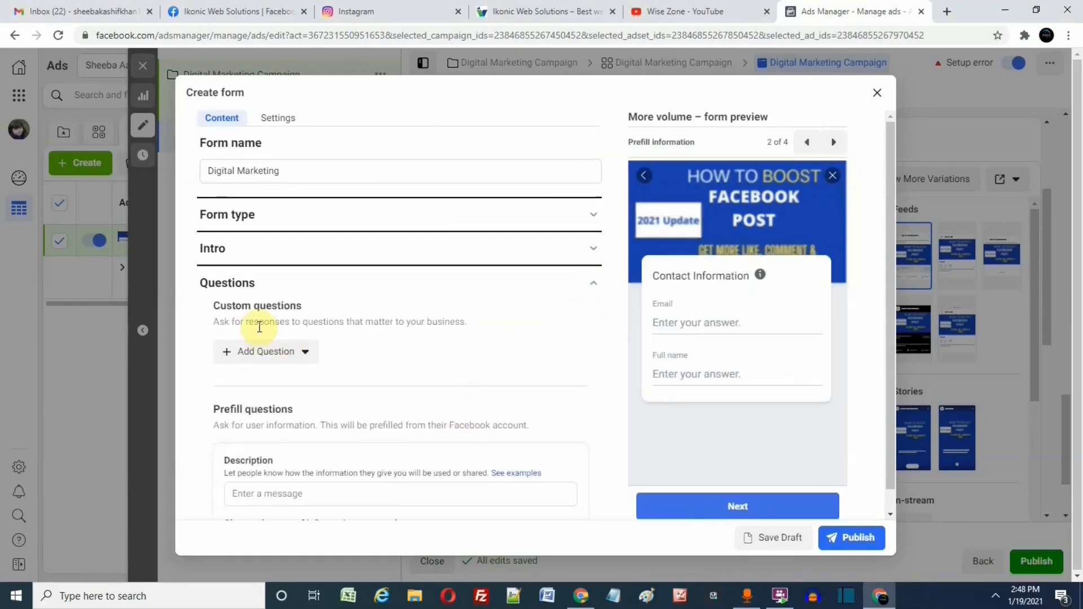
left_click(302, 352)
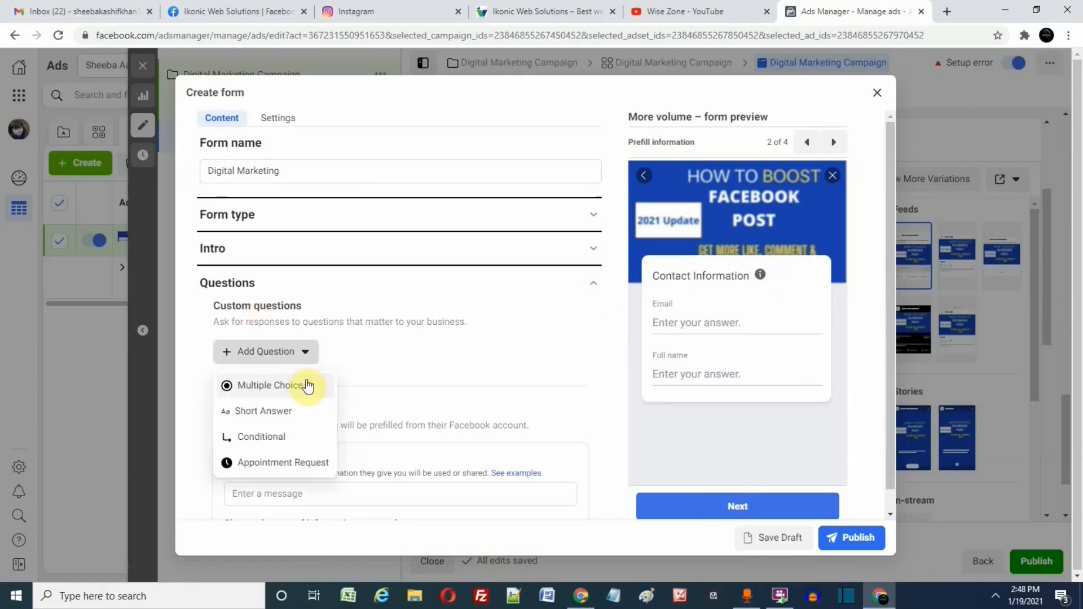
left_click(365, 347)
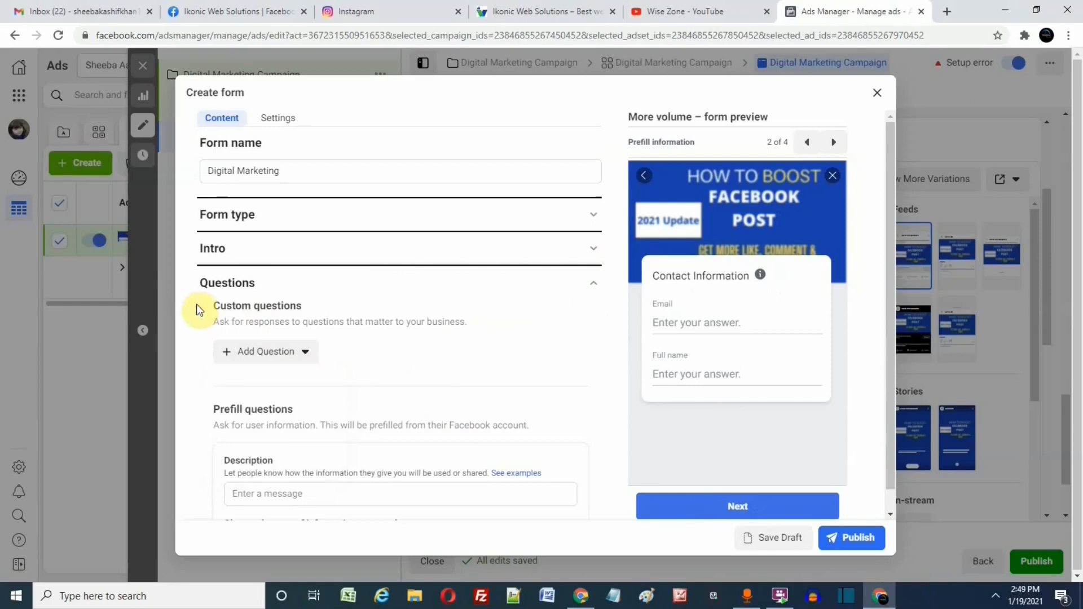
left_click_drag(196, 304, 561, 164)
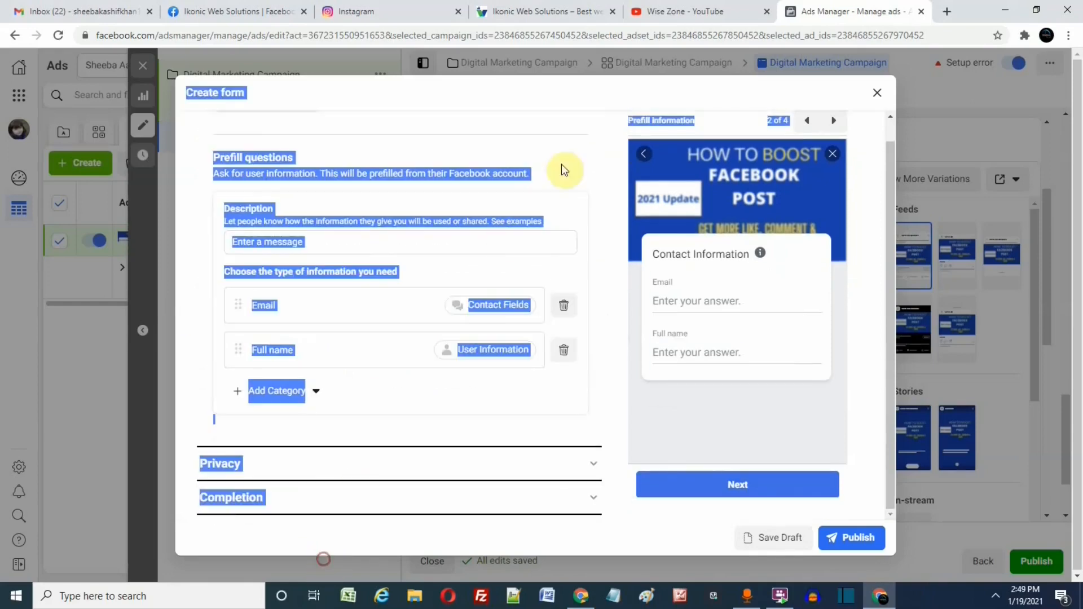
left_click(601, 178)
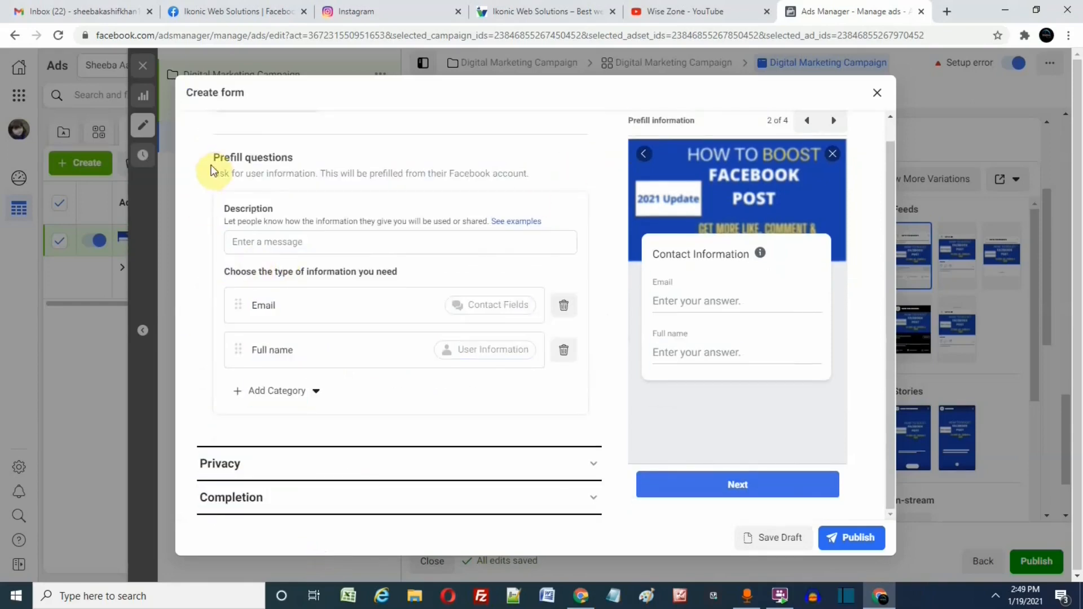
- Set the prefill questions' description to "Please fill the form below." and move Full name above Email
left_click(300, 246)
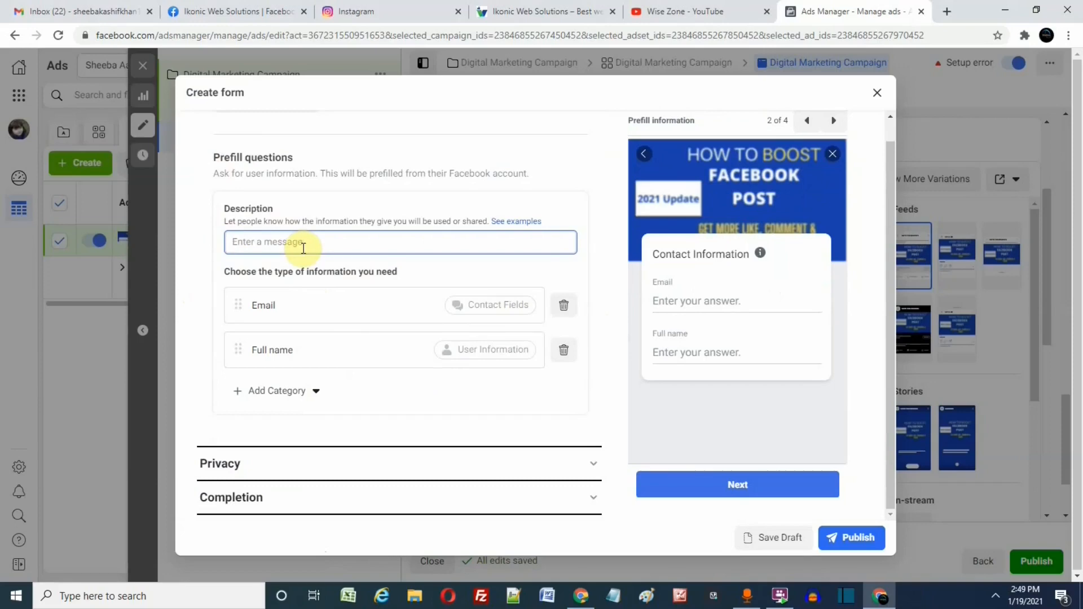
type("Please ")
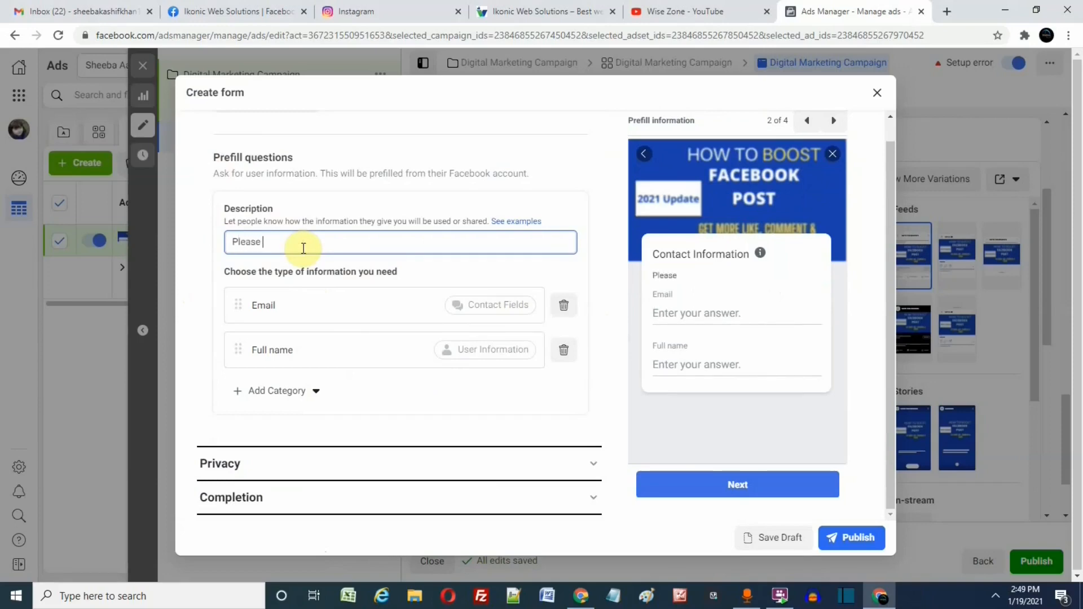
type("fill the fo")
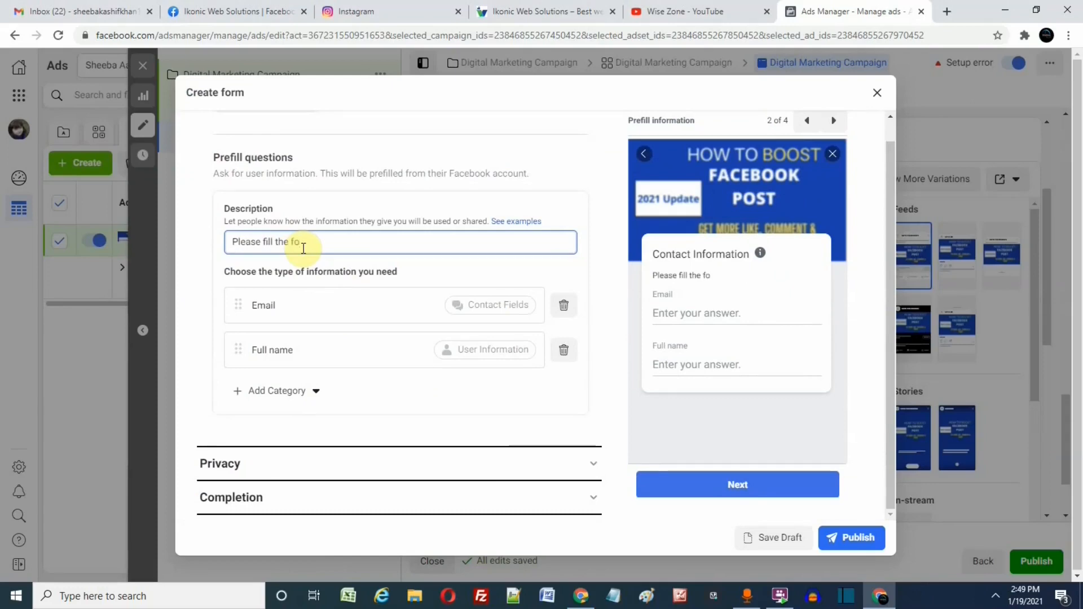
type("rm below.")
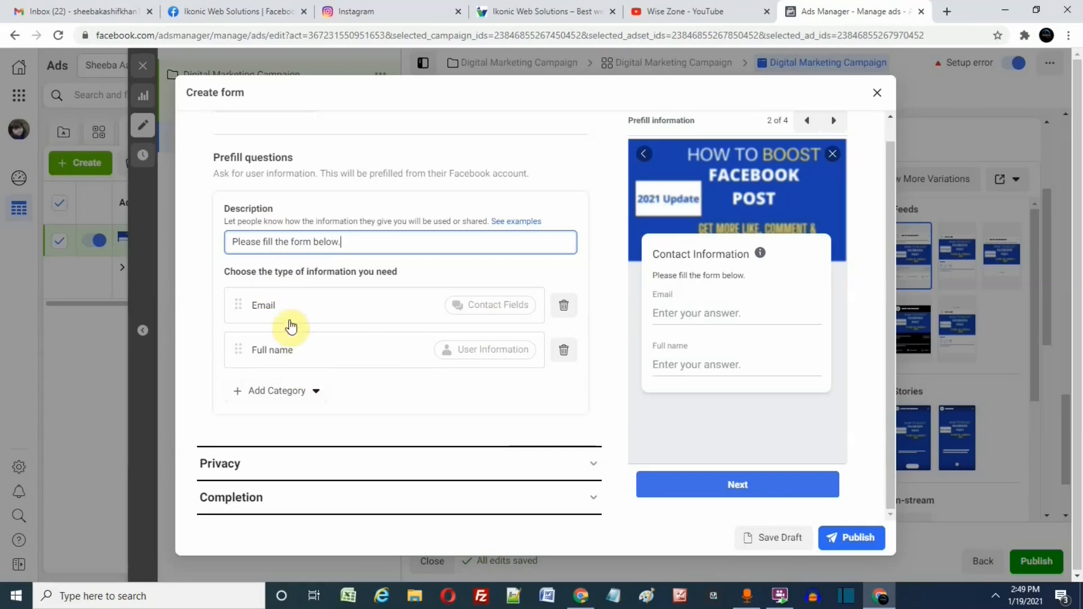
left_click_drag(235, 350, 239, 303)
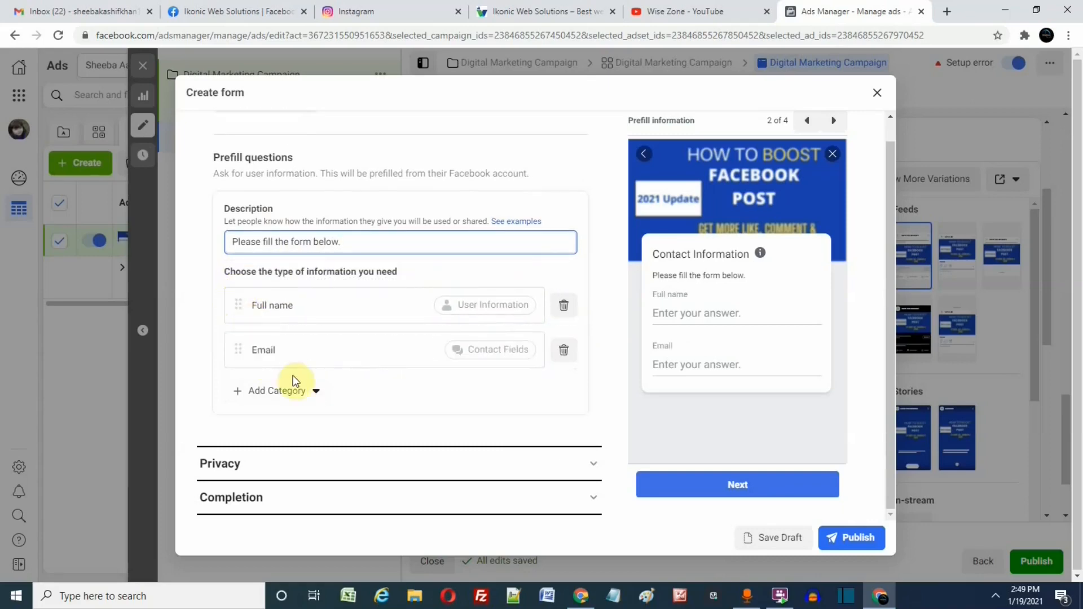
- Add the Phone number contact field to the prefill questions and place it between Full name and Email
left_click(317, 395)
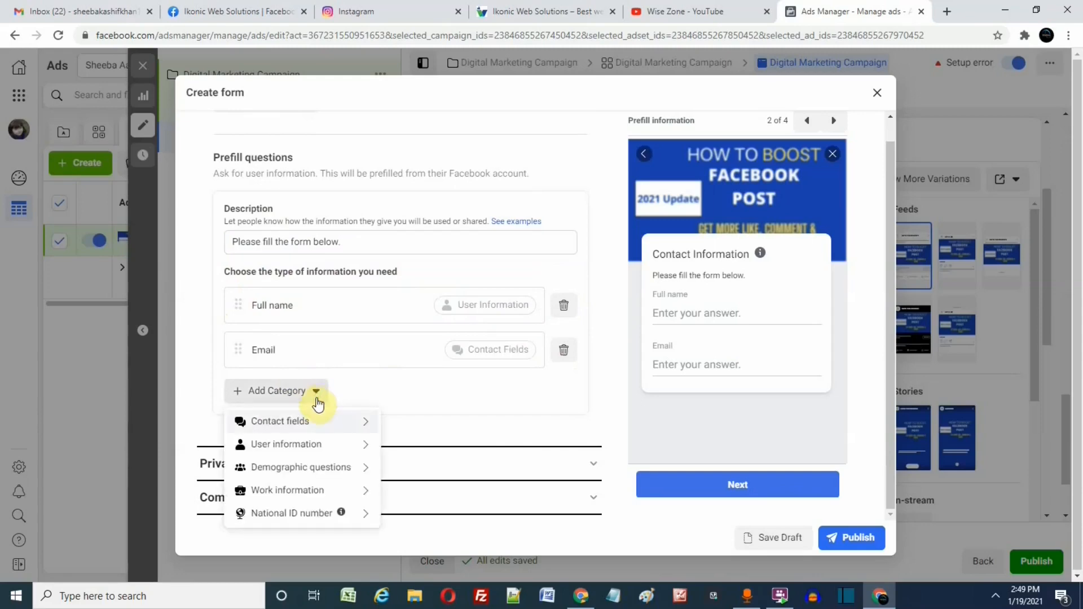
mouse_move(314, 423)
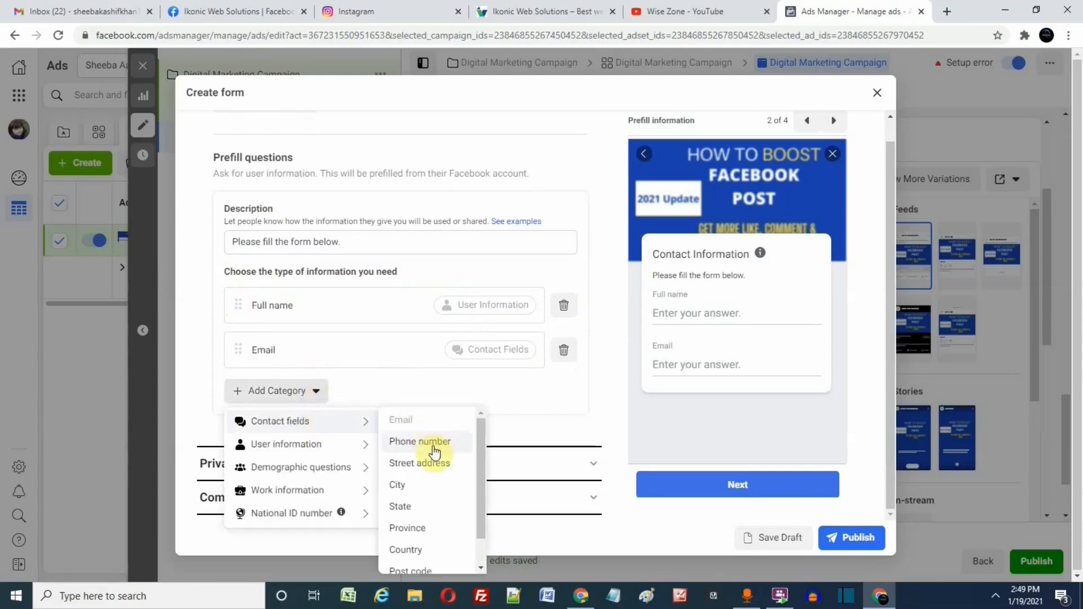
left_click(316, 396)
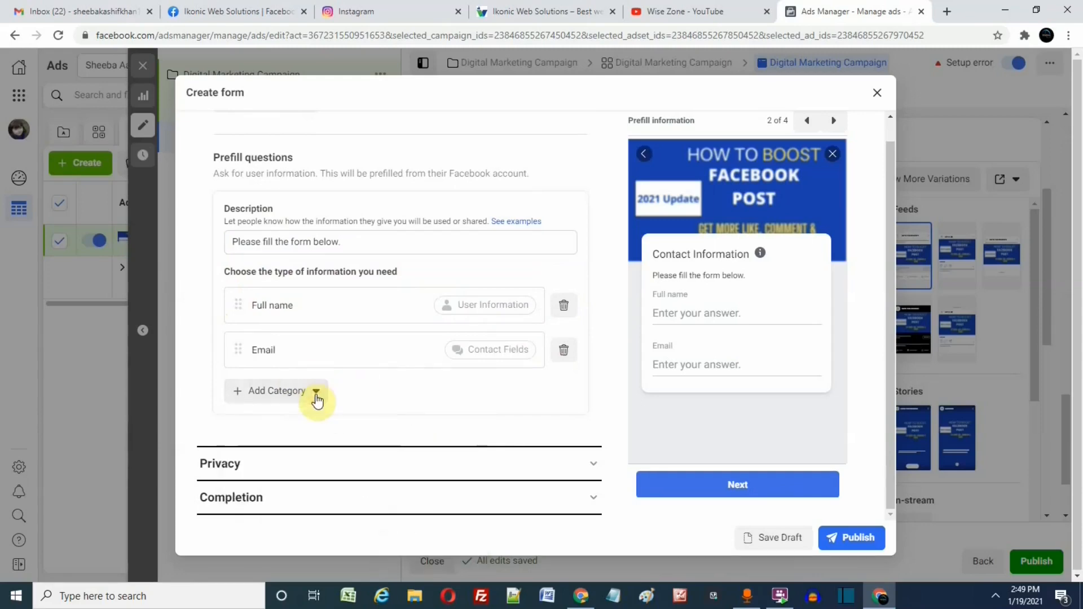
left_click(316, 395)
mouse_move(308, 421)
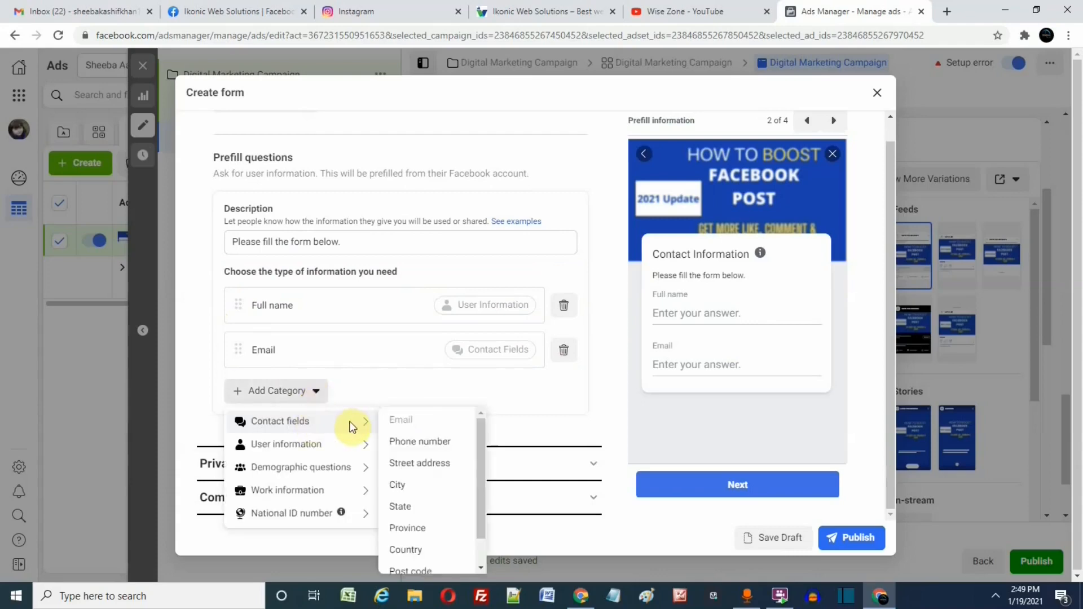
mouse_move(340, 450)
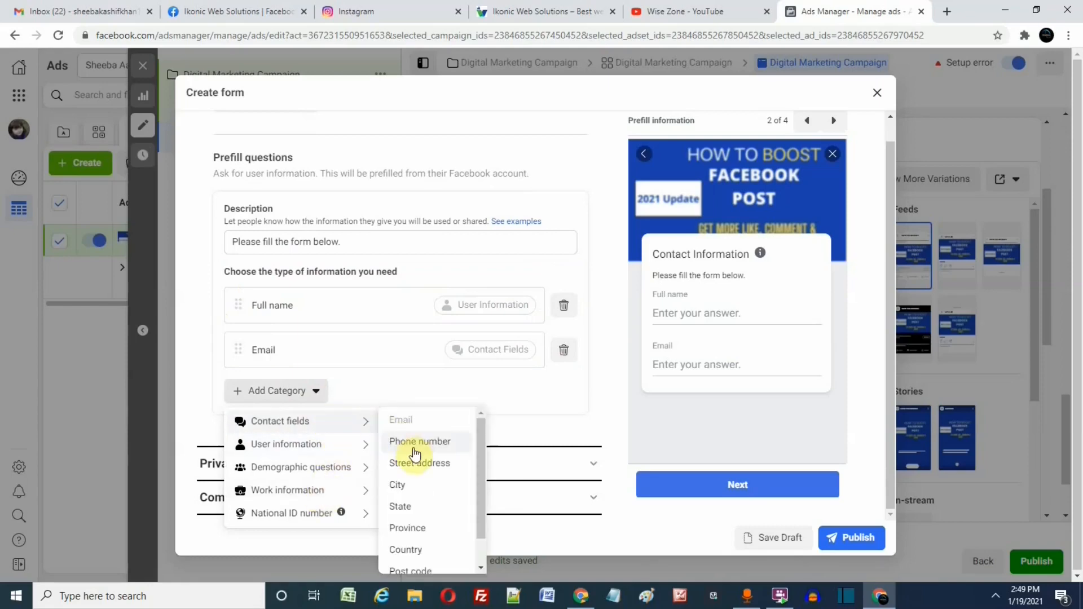
left_click(419, 444)
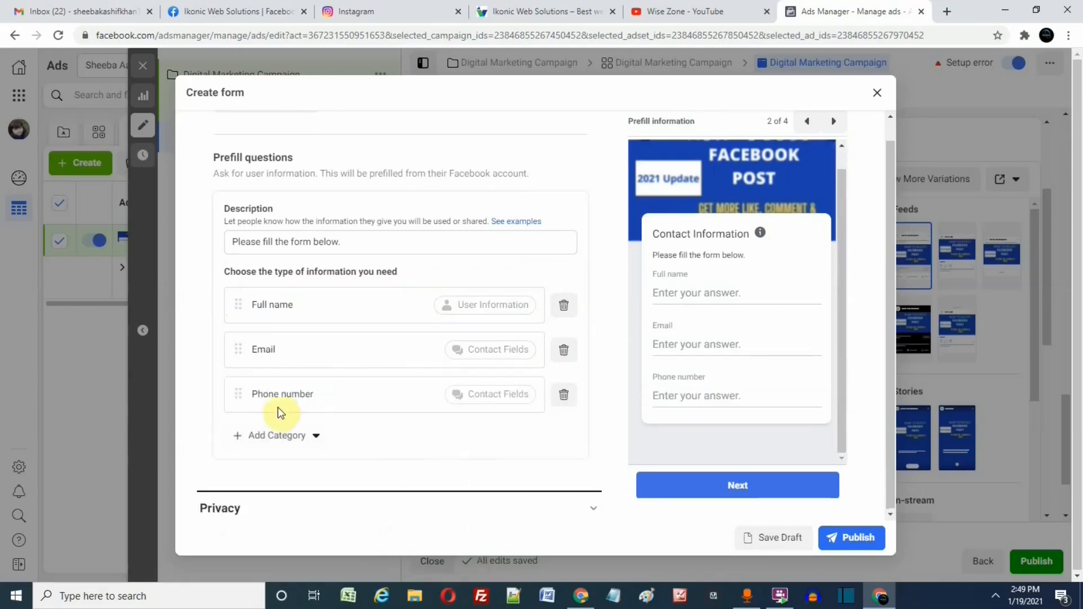
left_click_drag(237, 399, 232, 351)
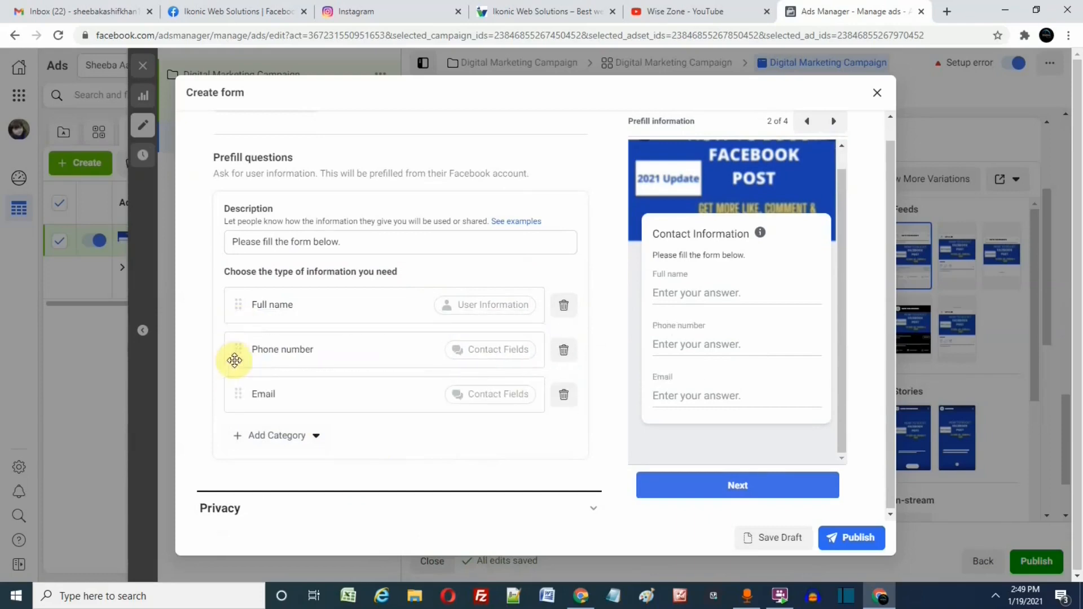
- Add the City contact field to the prefill questions and collapse the Questions section
left_click(310, 438)
mouse_move(310, 472)
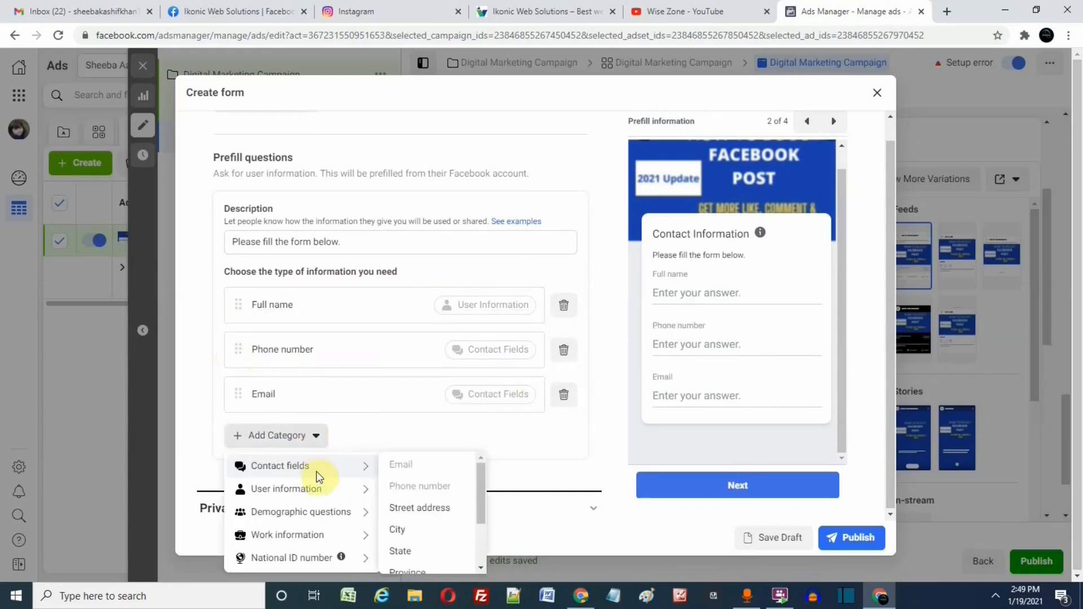
left_click(417, 534)
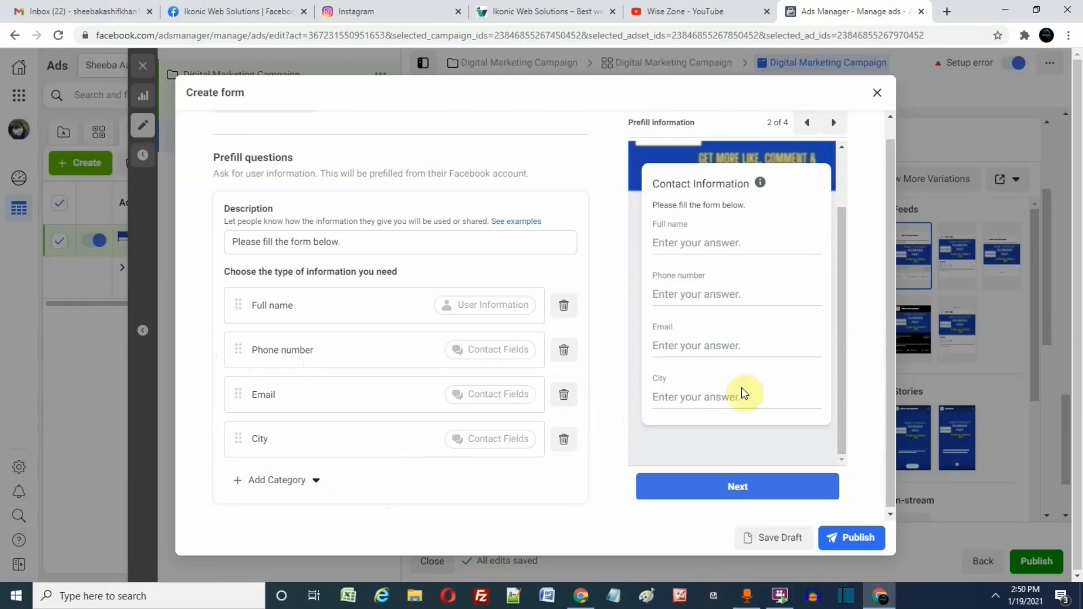
left_click(605, 243)
left_click_drag(605, 387, 213, 79)
left_click(602, 280)
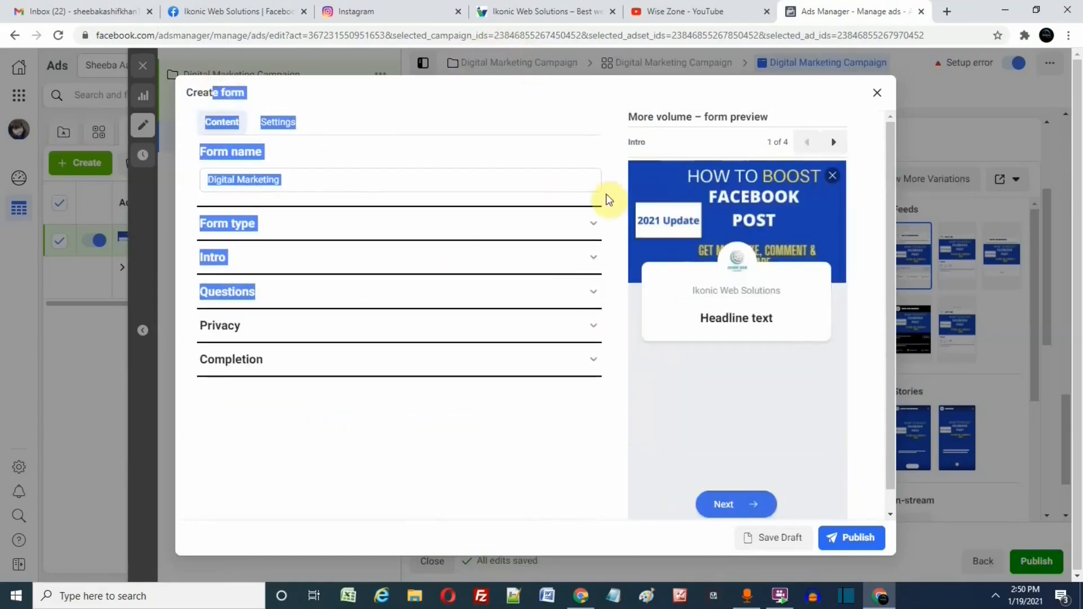
left_click(611, 171)
- Enter facebook.com as the privacy policy link in the form's Privacy section, and collapse the section
left_click(595, 327)
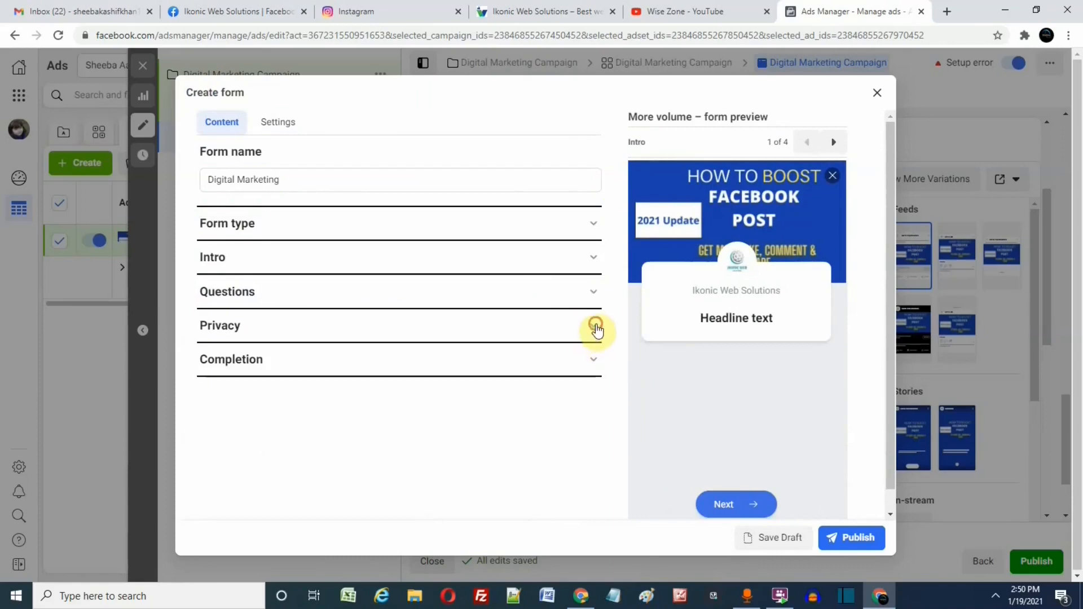
left_click(335, 423)
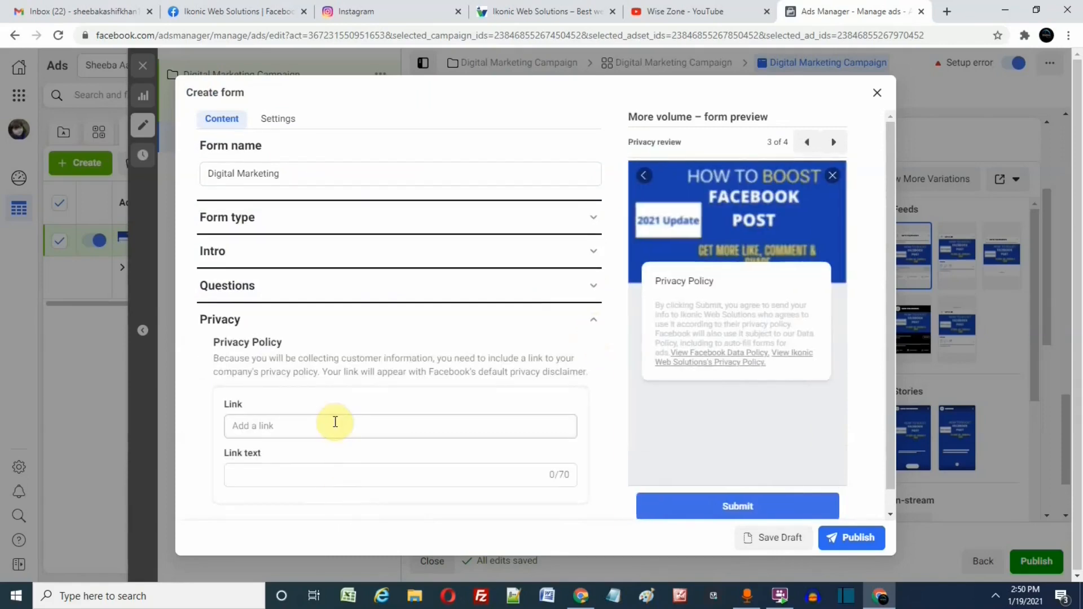
left_click(335, 425)
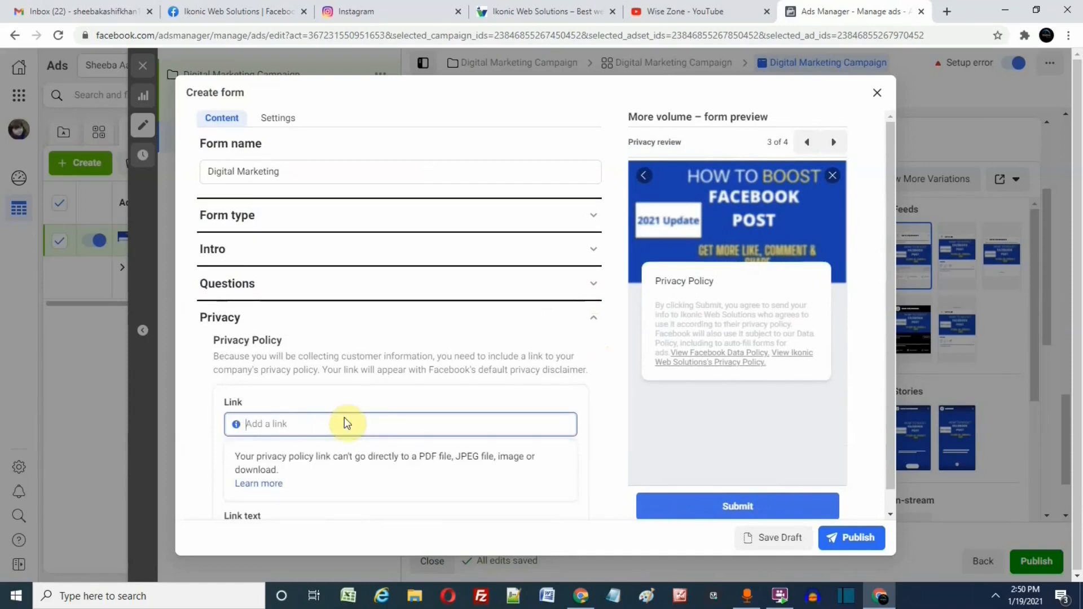
type("facebo")
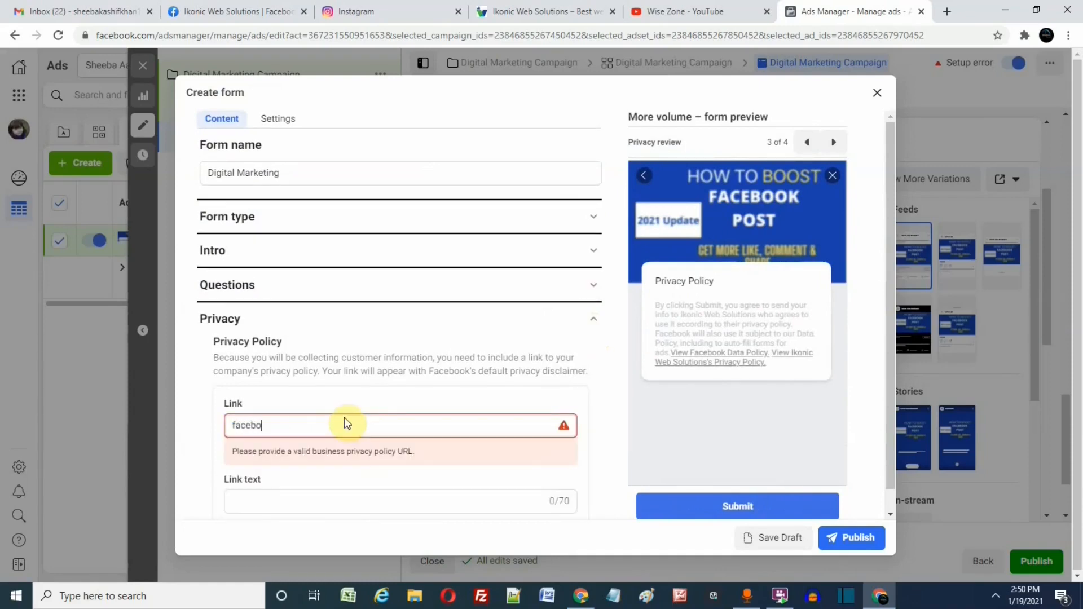
type("ok.com")
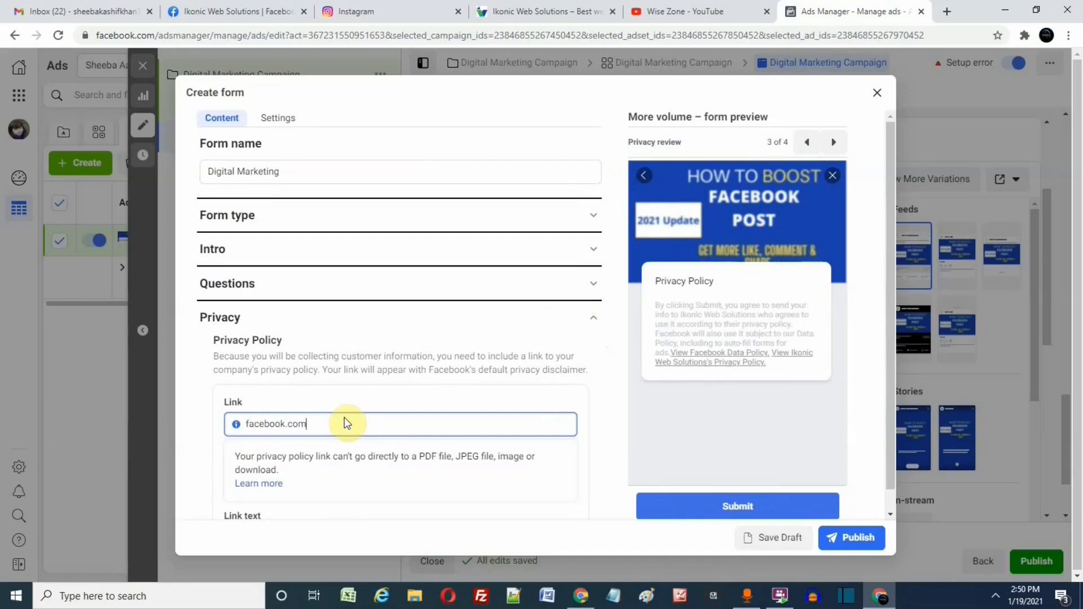
left_click(594, 326)
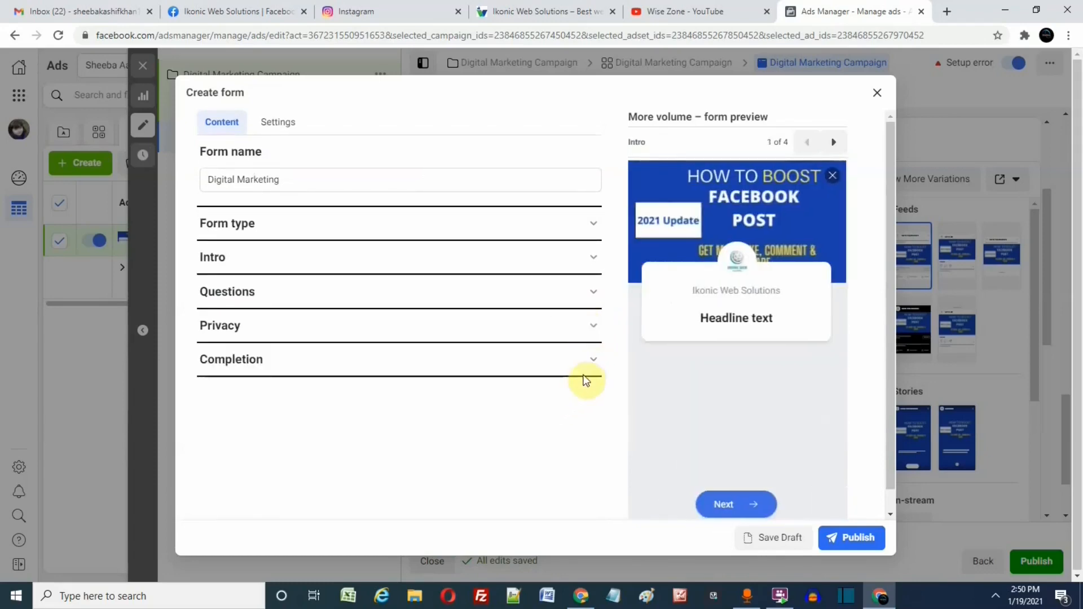
- Expand the form's Completion section to check its message for leads, and try to publish the form
left_click(593, 364)
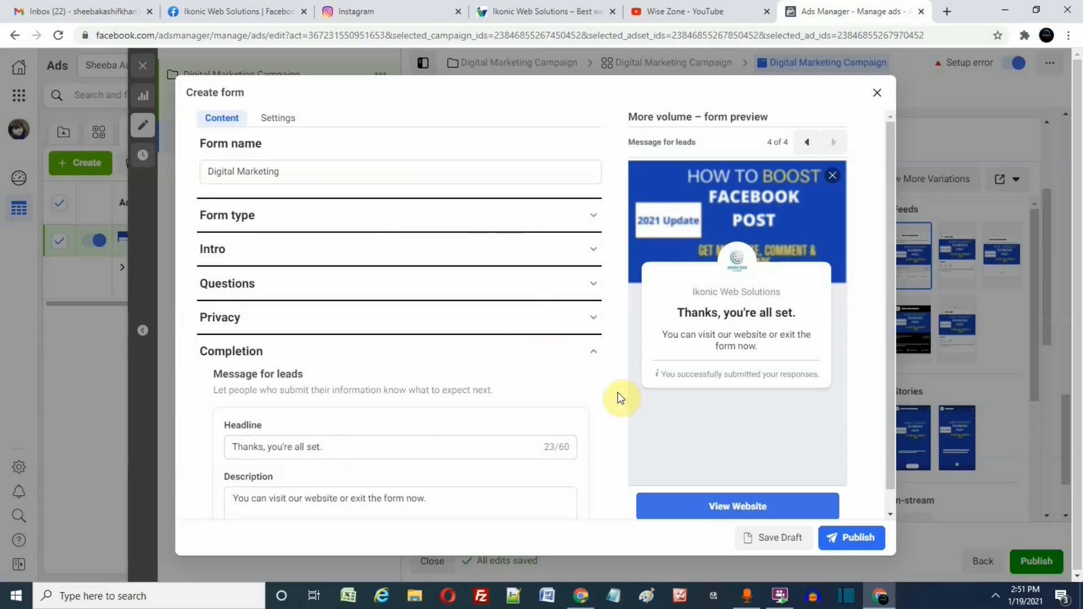
left_click(372, 450)
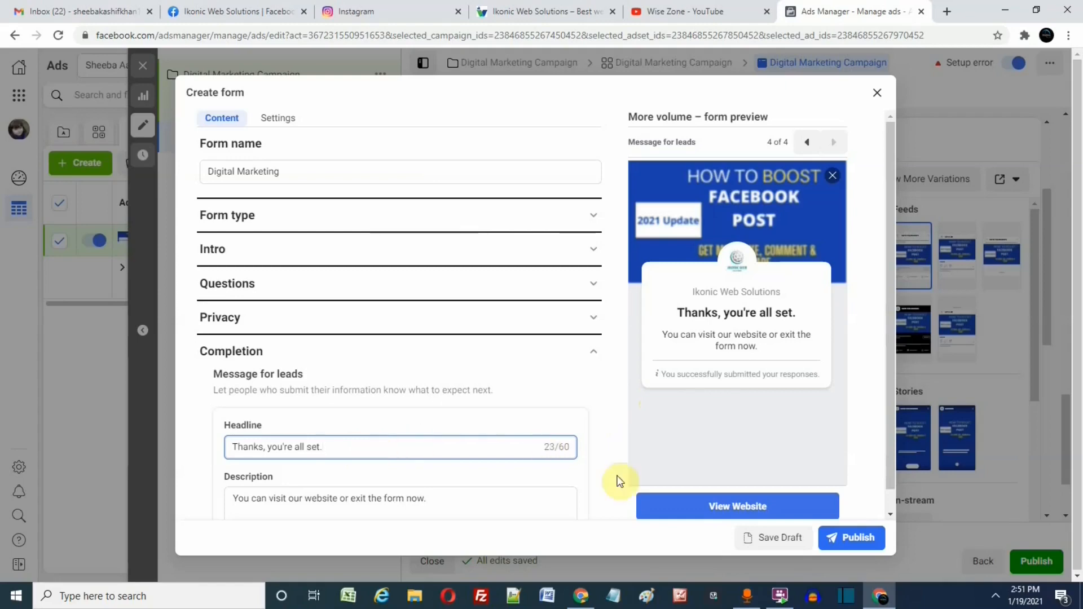
left_click(594, 490)
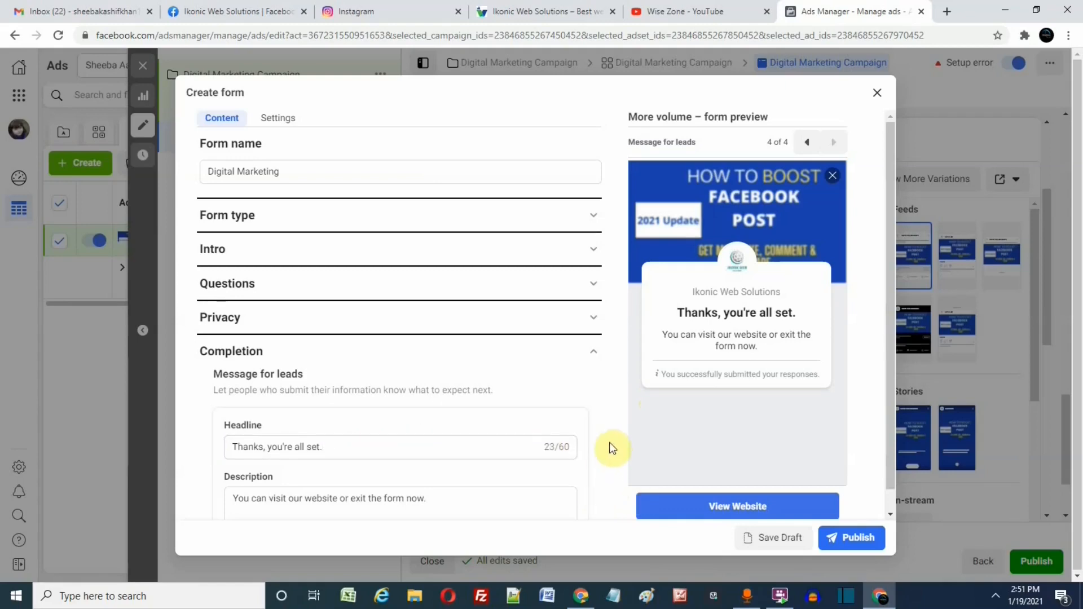
left_click(859, 539)
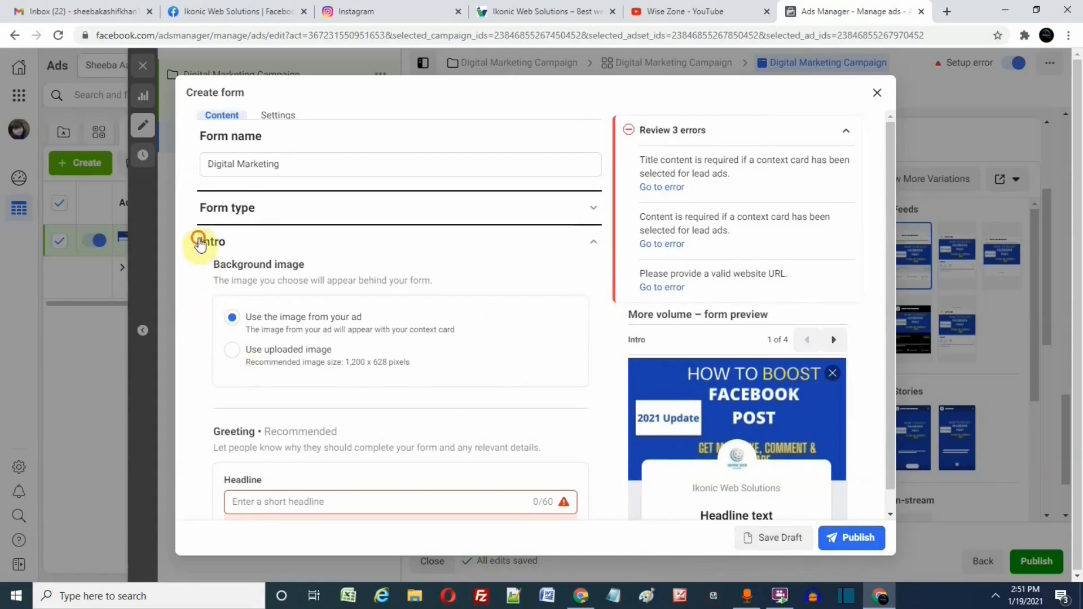
- Enter "Digital Marketing Course" as the greeting headline in the form's Intro section
left_click_drag(210, 265, 374, 434)
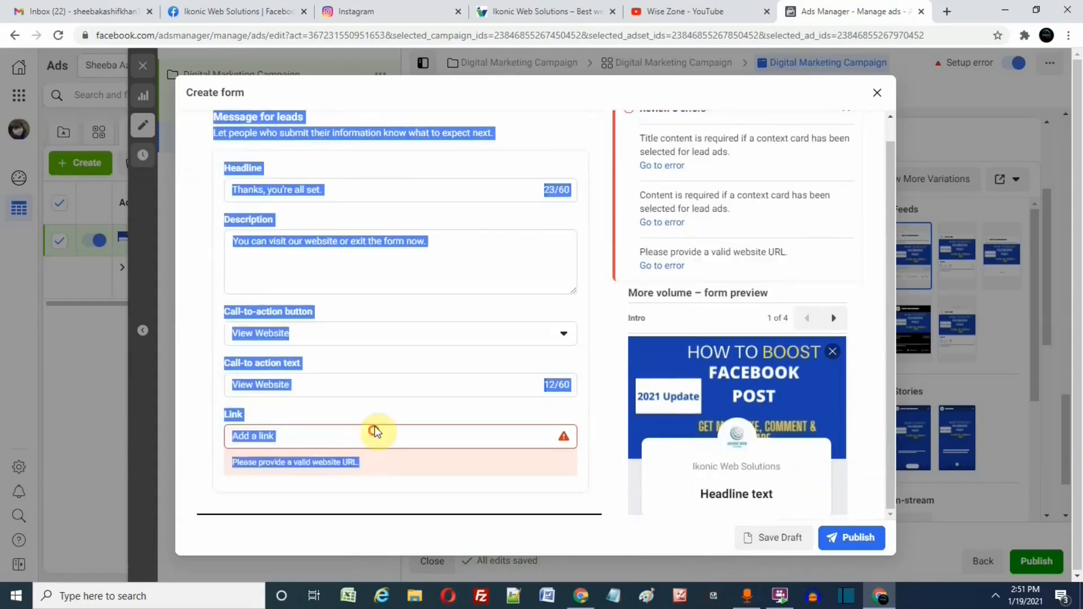
left_click(588, 199)
left_click_drag(599, 203, 534, 103)
left_click(595, 438)
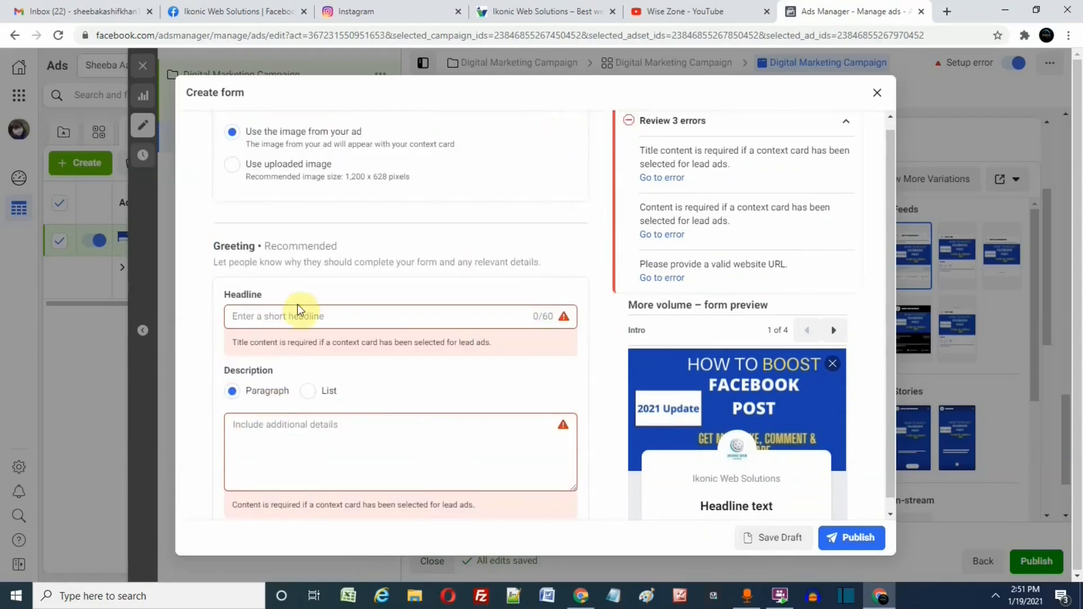
left_click(310, 319)
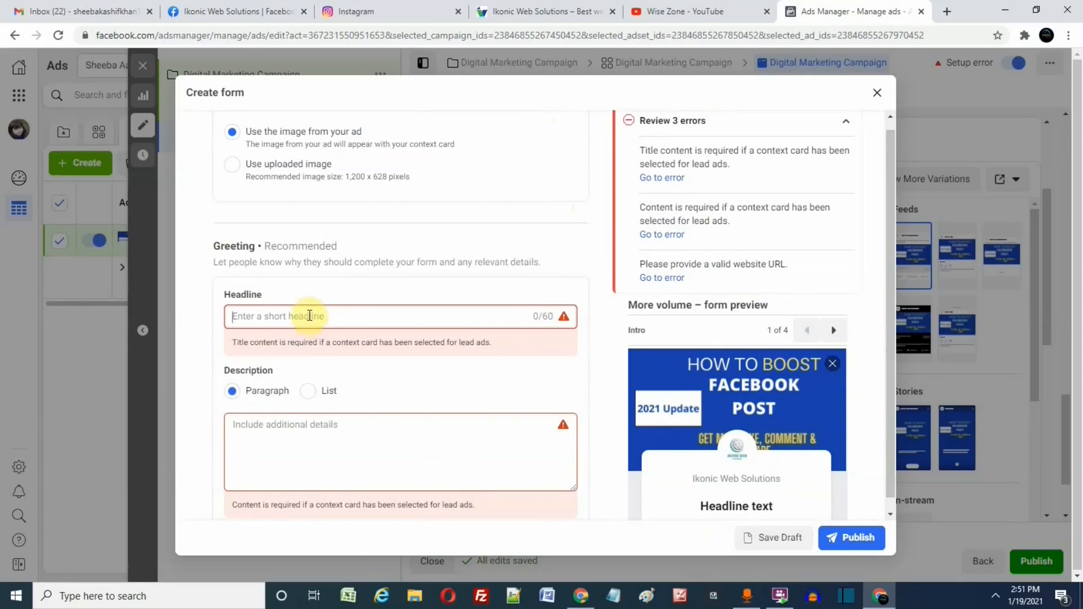
type("Digital ")
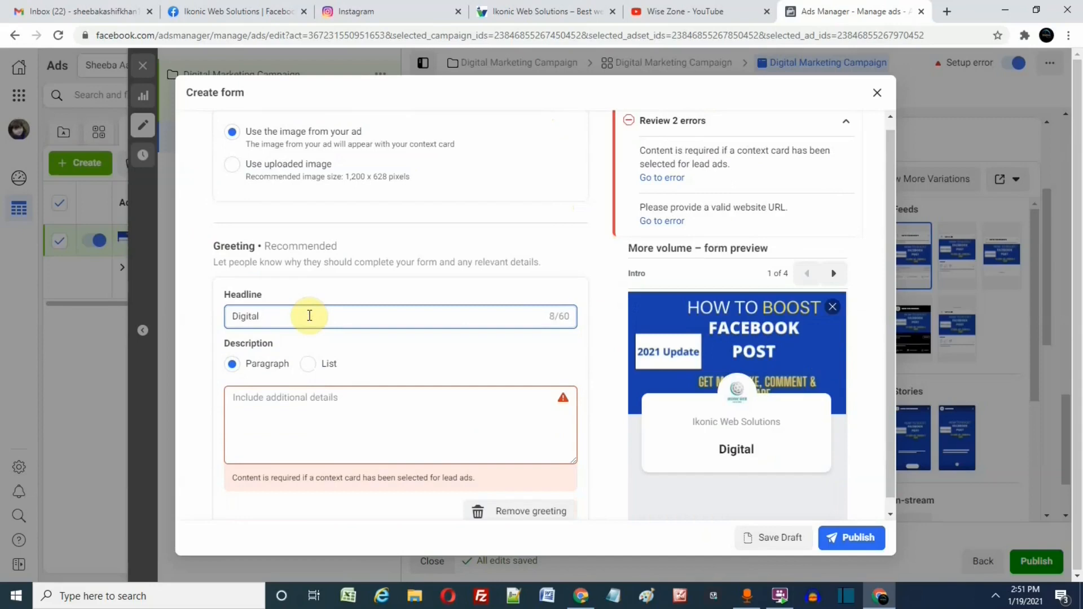
type("Market")
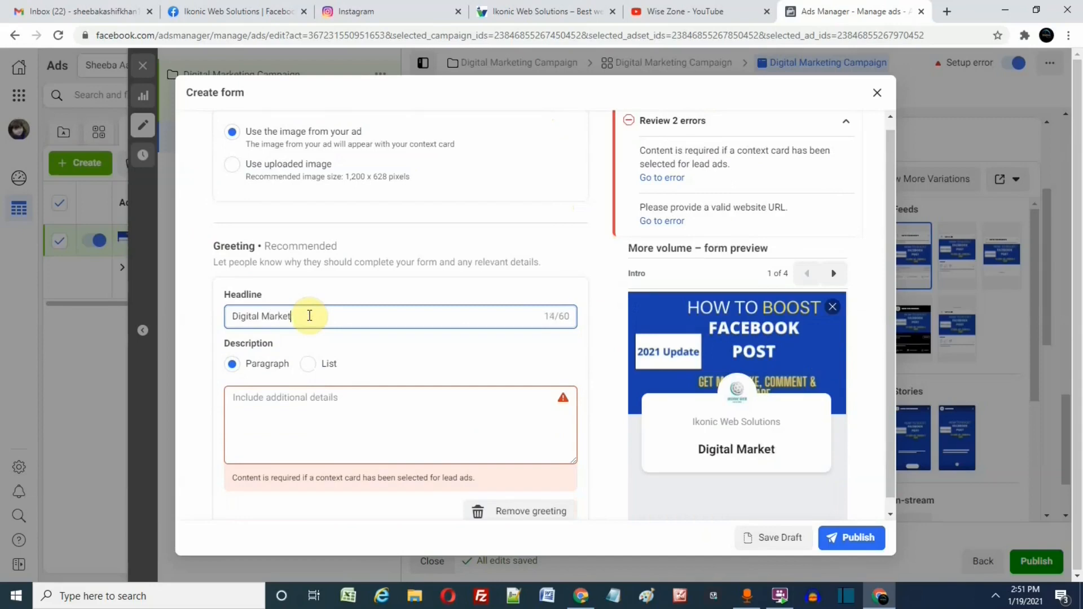
type("ing Co")
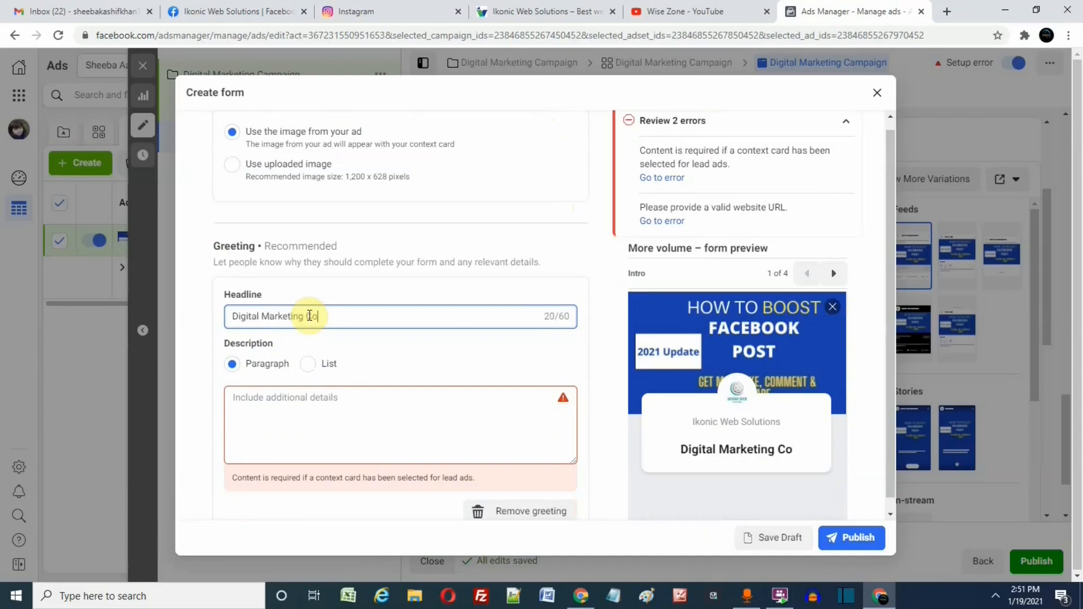
type("urse")
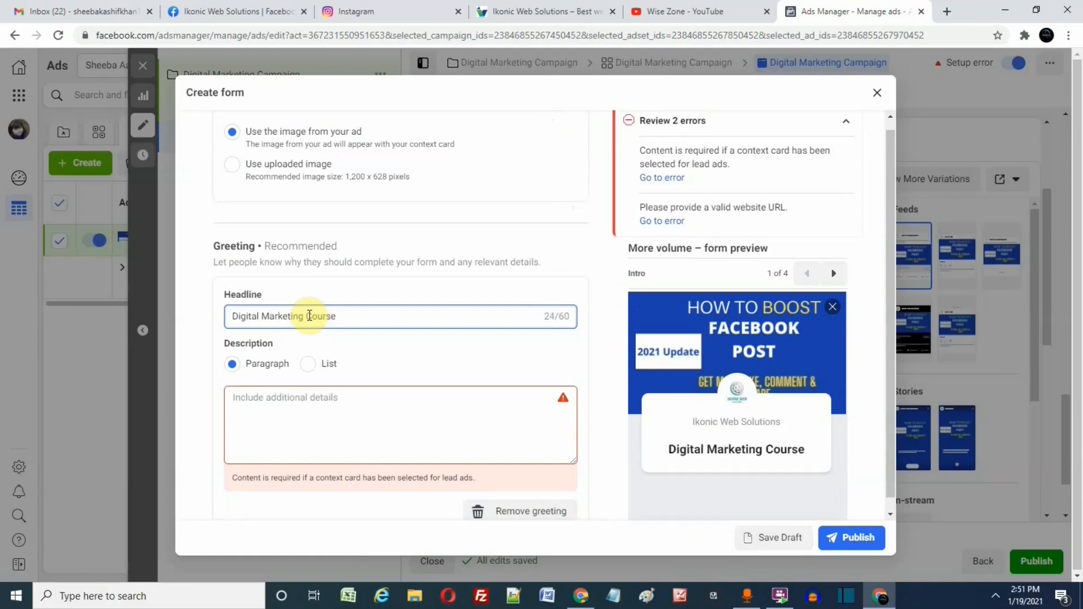
- Set the greeting's paragraph description to "We are best in digital marketing, join our course now."
left_click(336, 398)
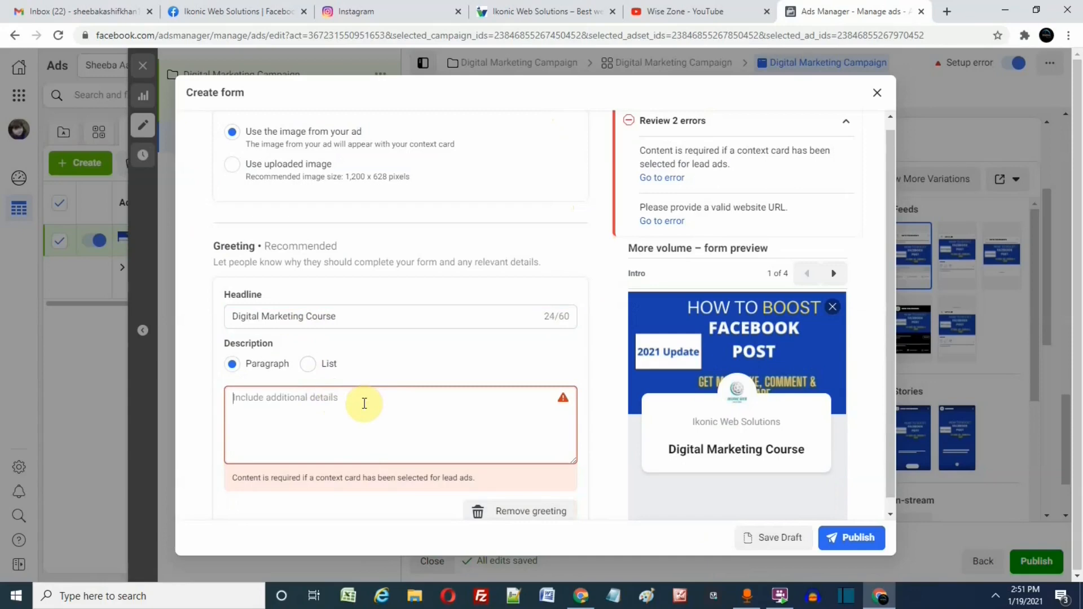
type("j")
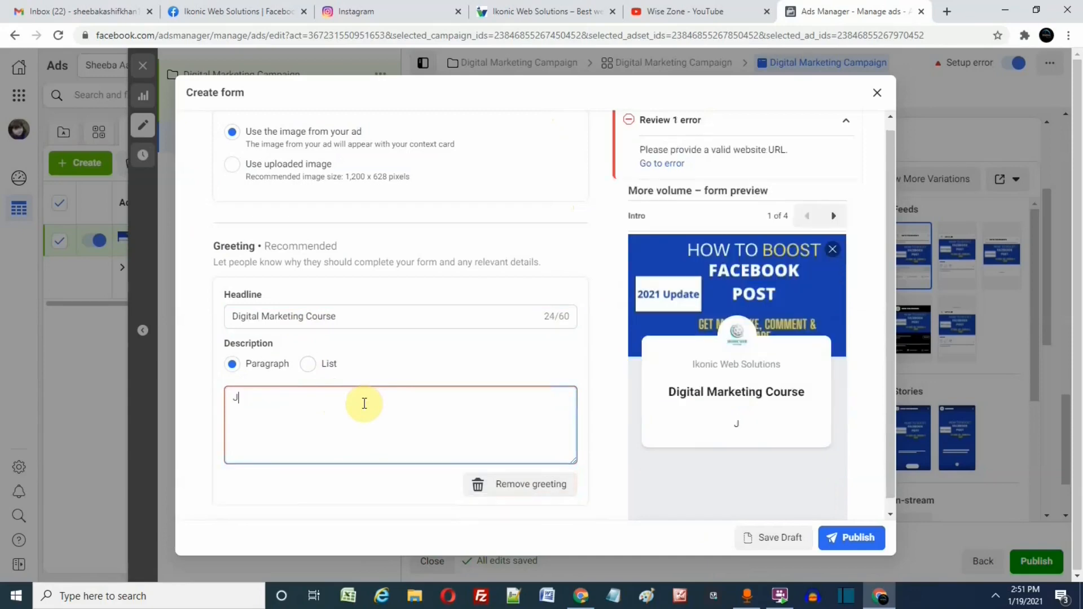
key("BackSpace")
type("We are best")
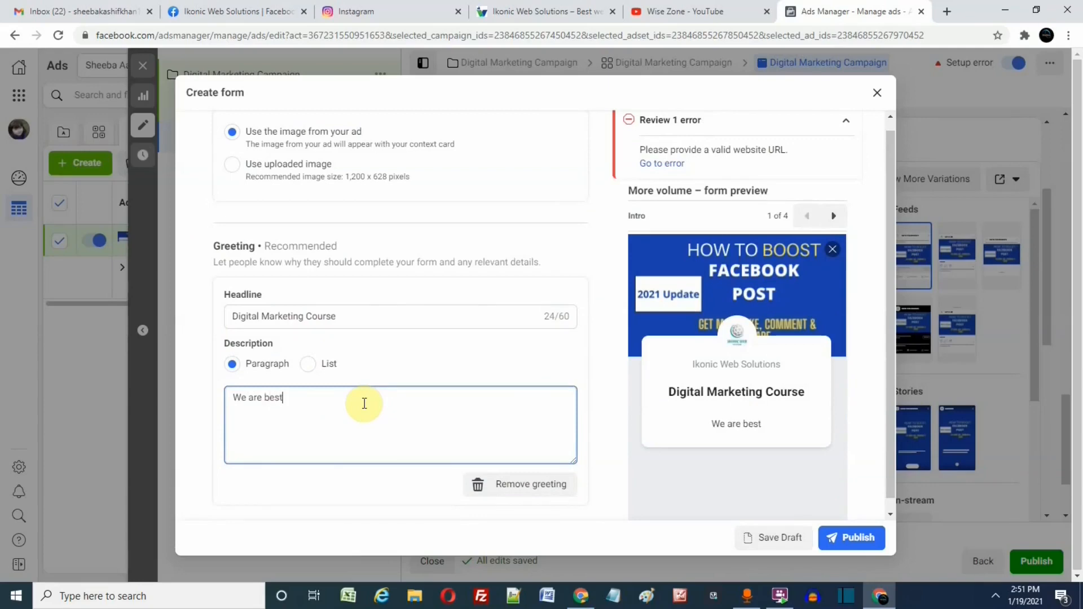
type(" in digital marke")
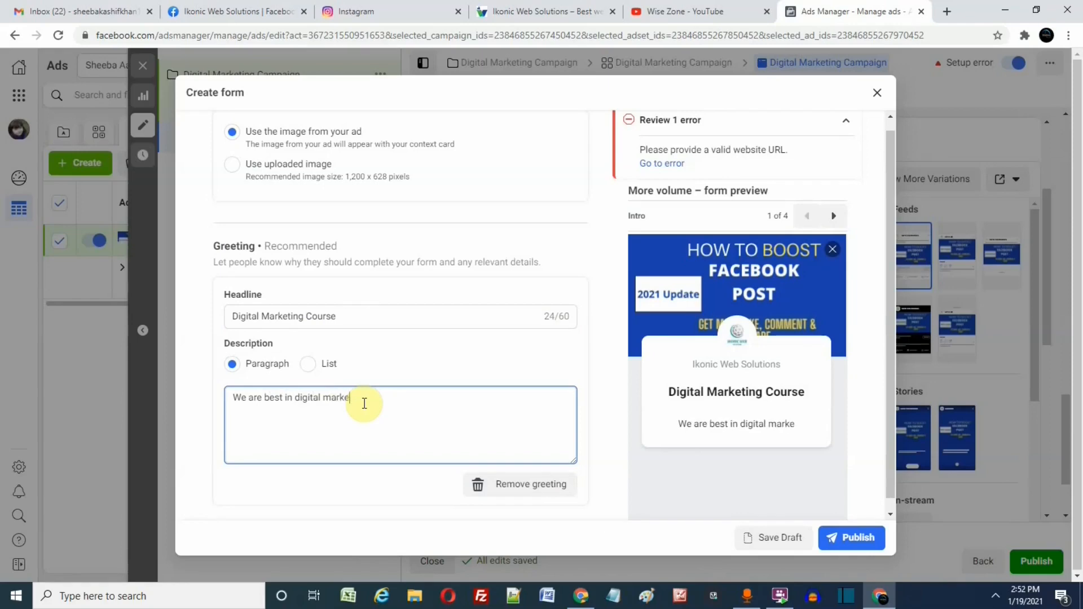
type("ting, j")
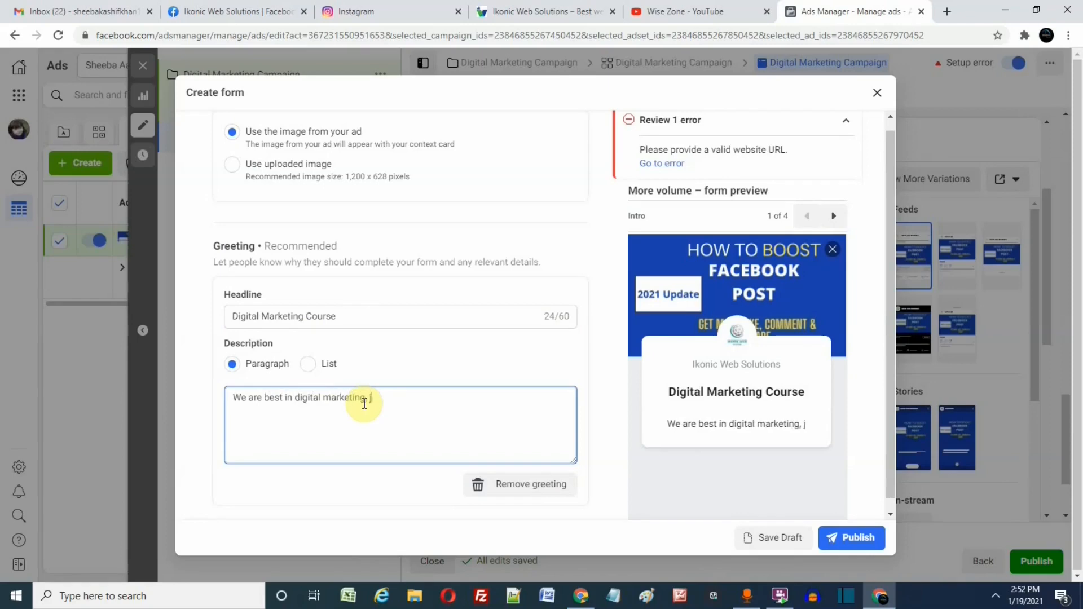
type("oin")
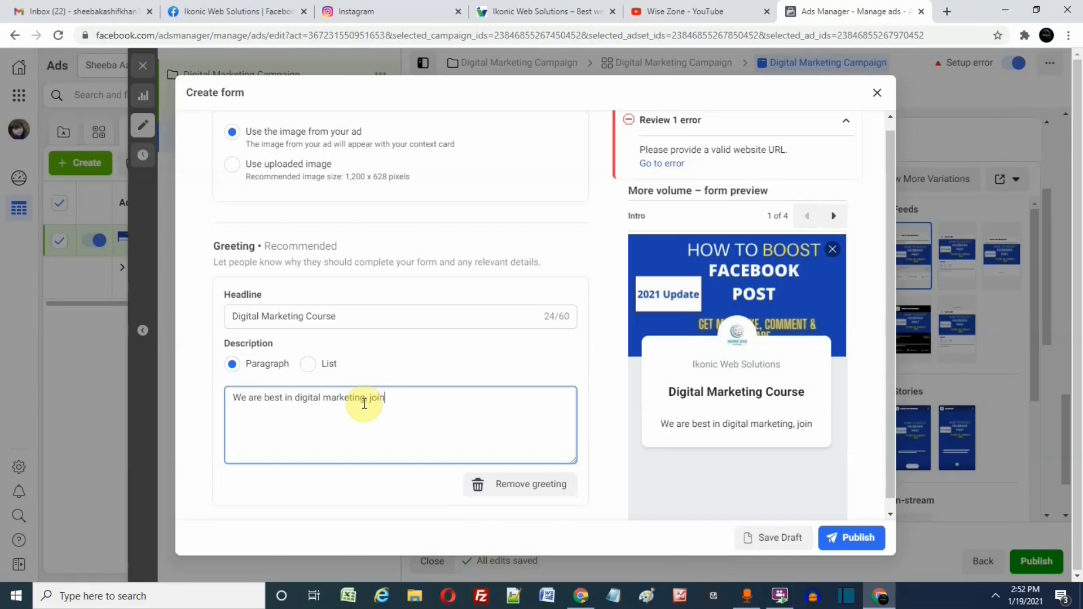
type(" our ")
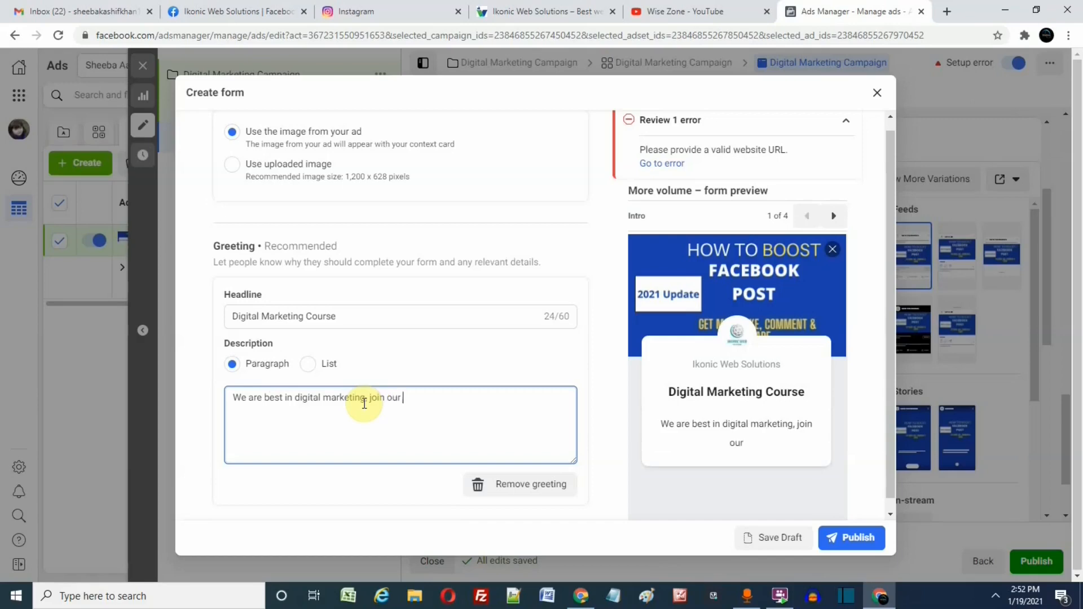
type("course now.")
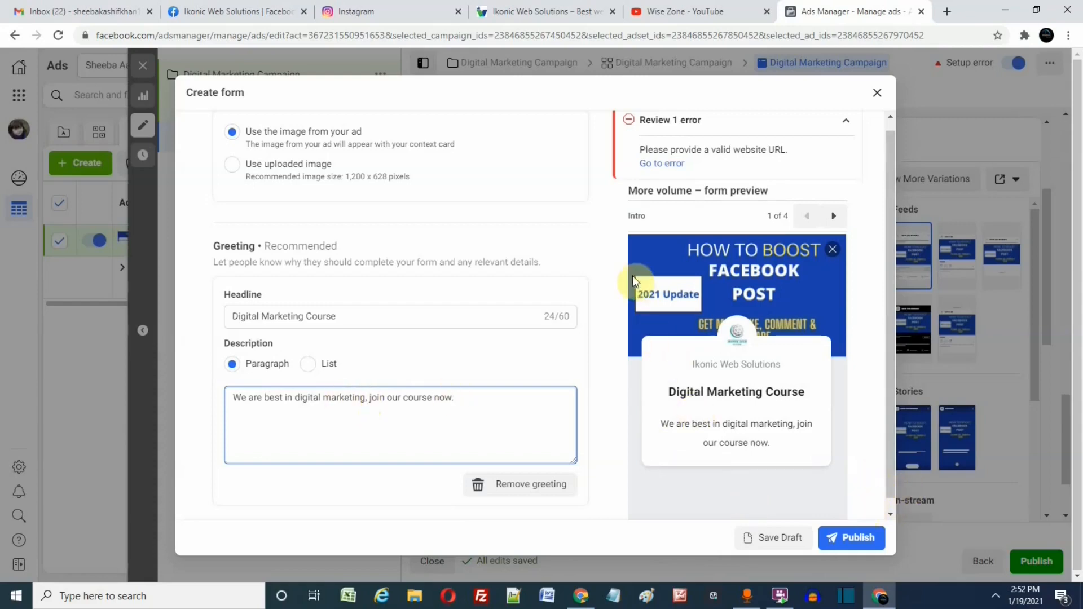
left_click(618, 269)
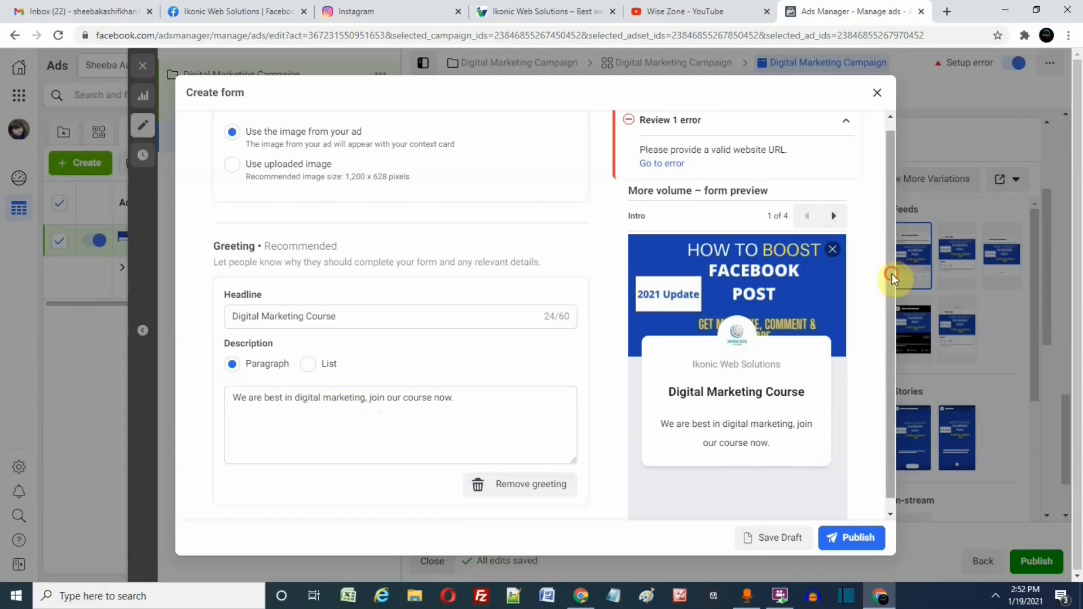
- Enter ikonicweb.com as the View Website link in the form's Completion section
scroll(892, 273, "up", 1)
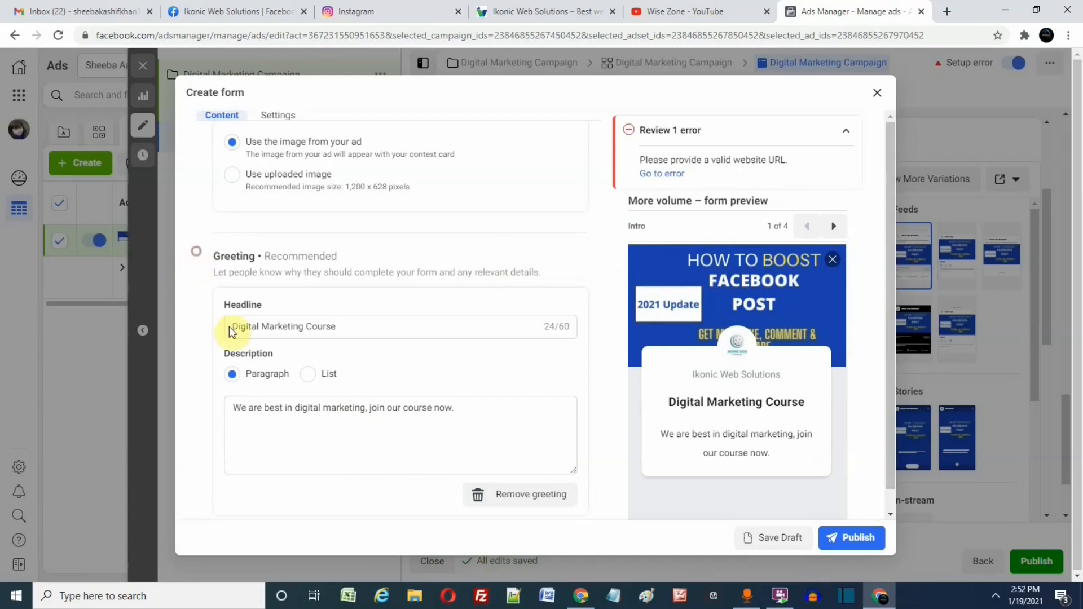
left_click_drag(229, 328, 345, 528)
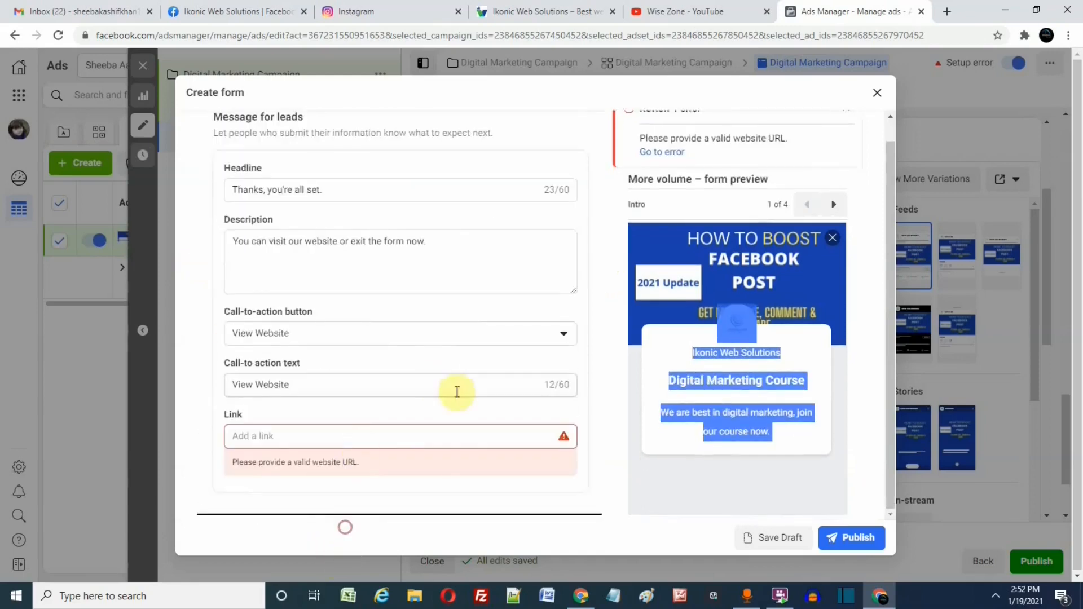
left_click(399, 438)
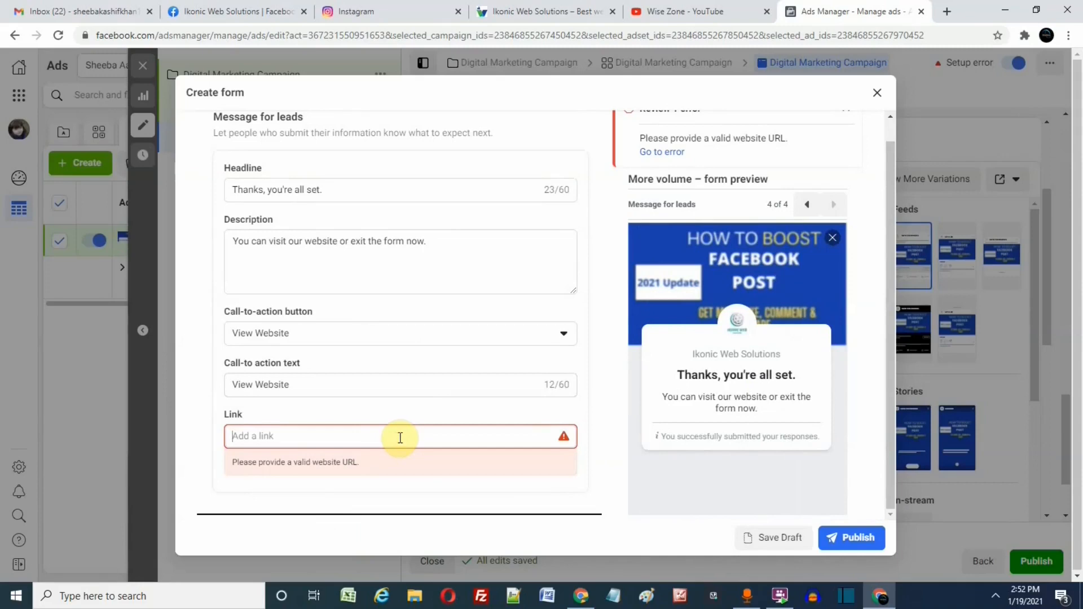
type("facebook.co")
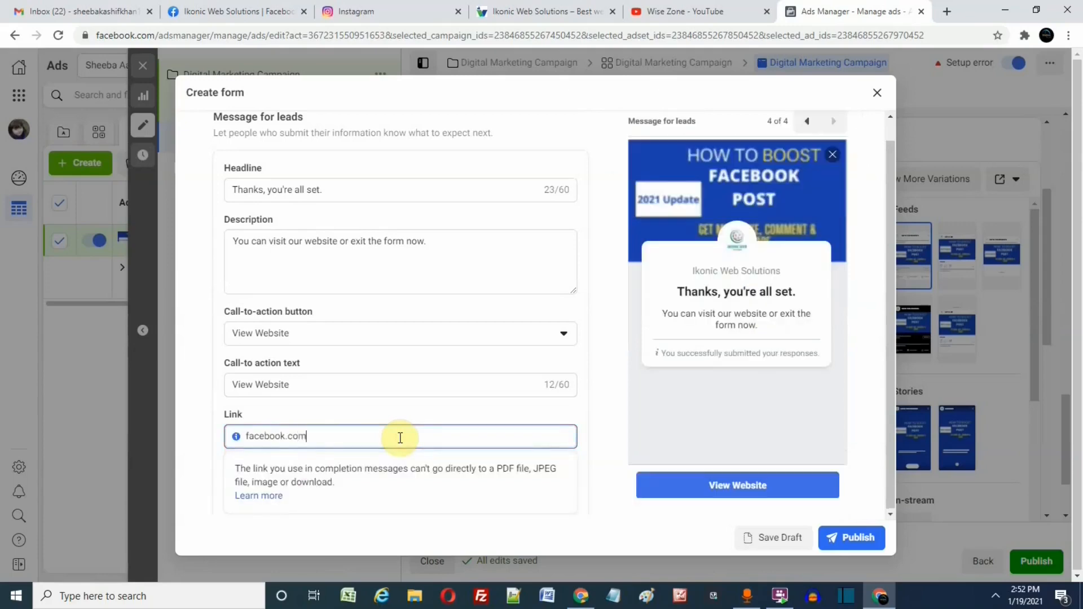
key("ctrl+a")
key("BackSpace")
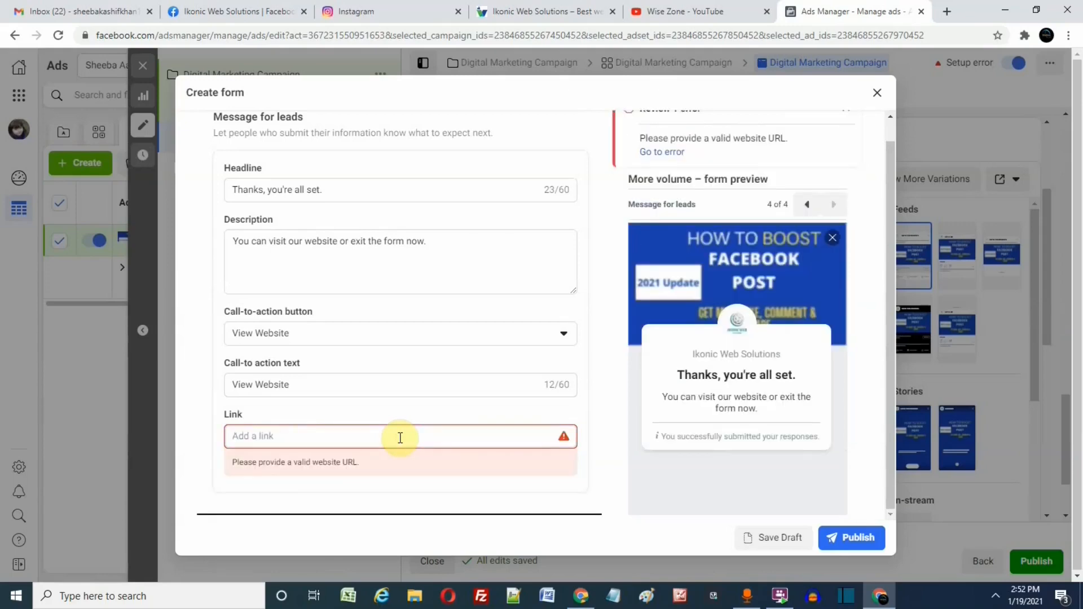
type("ikonicweb.com")
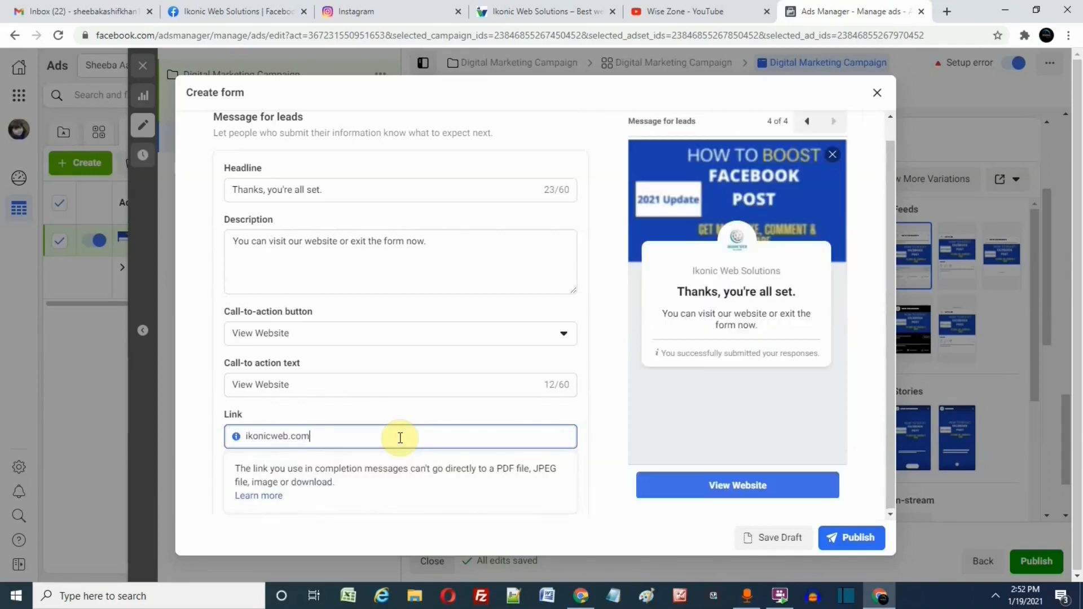
left_click(618, 442)
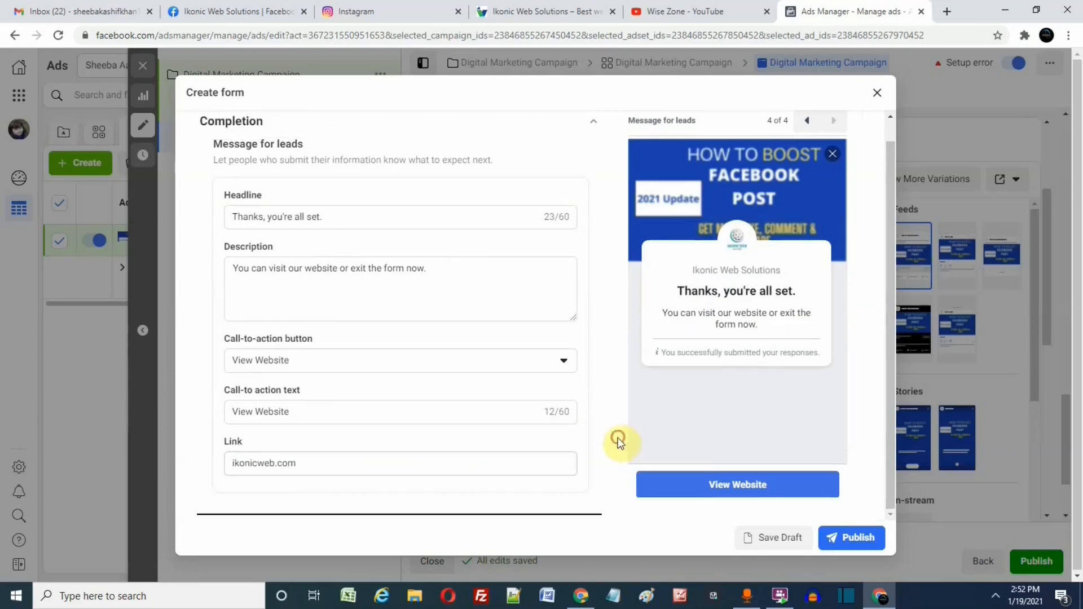
- Publish the Digital Marketing lead form, and try to publish the campaign that uses it
left_click(855, 540)
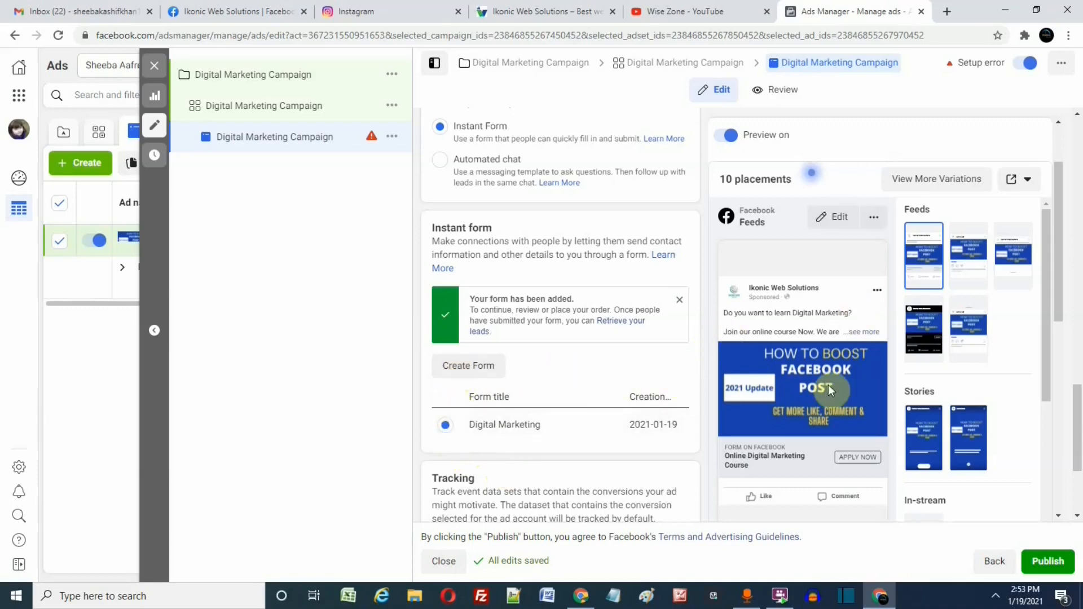
left_click_drag(1080, 434, 1075, 369)
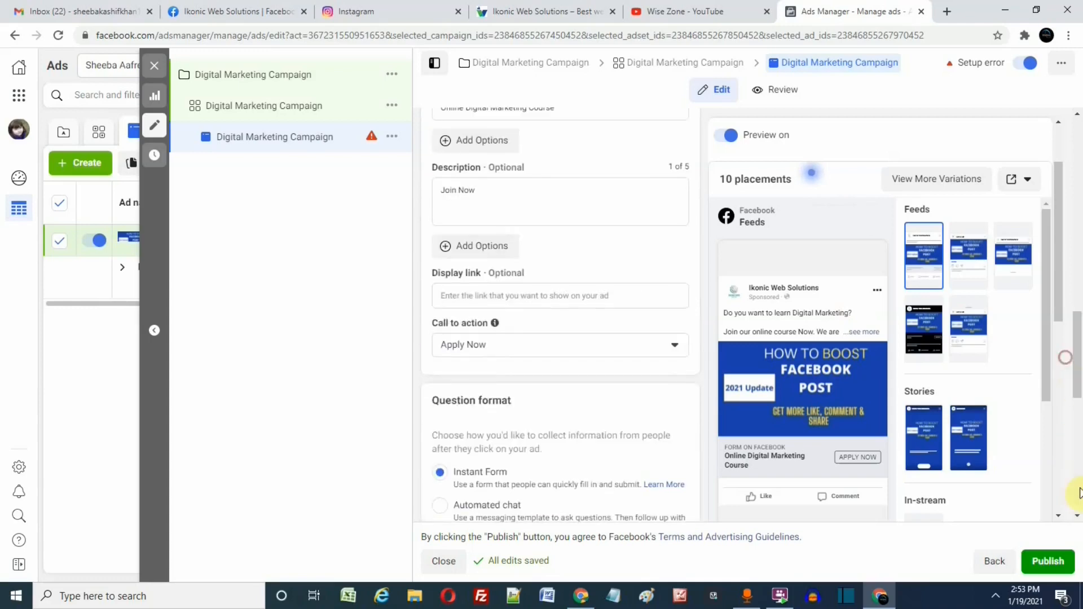
left_click(1048, 562)
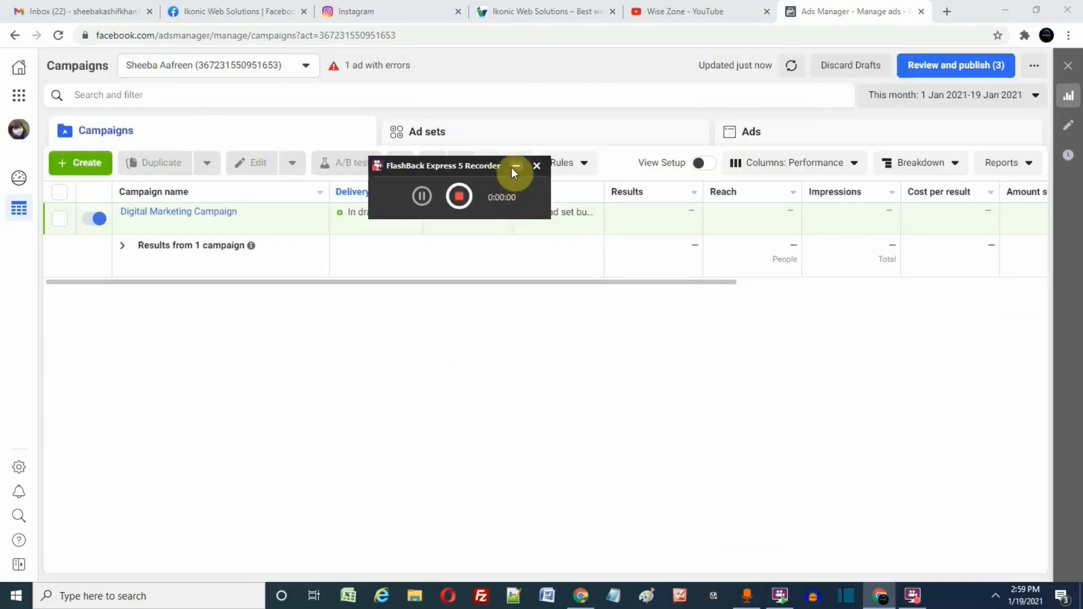
left_click(515, 167)
left_click(513, 167)
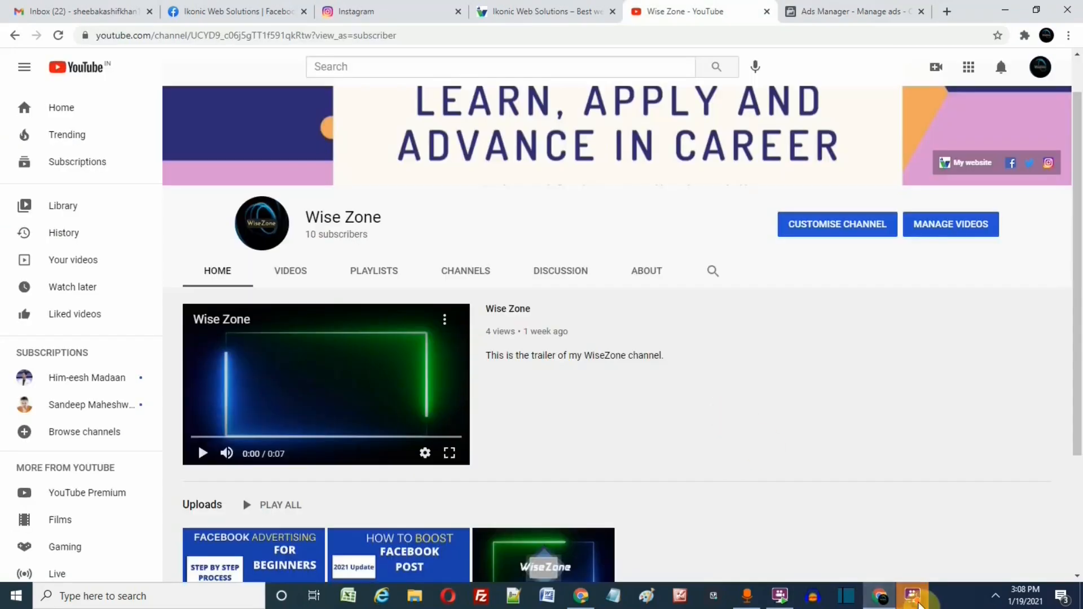
left_click(914, 597)
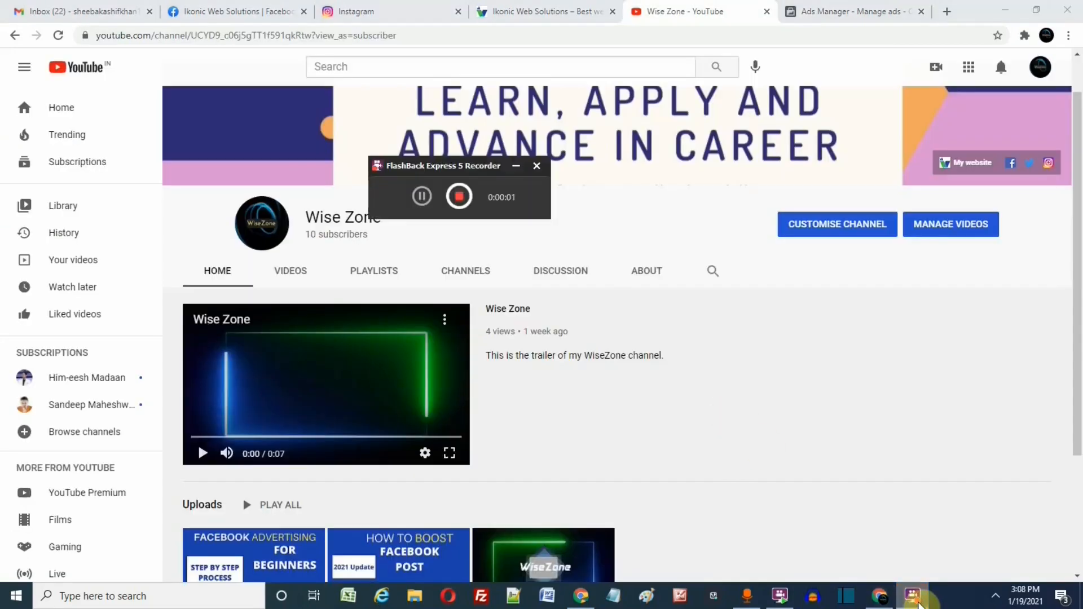
left_click(516, 166)
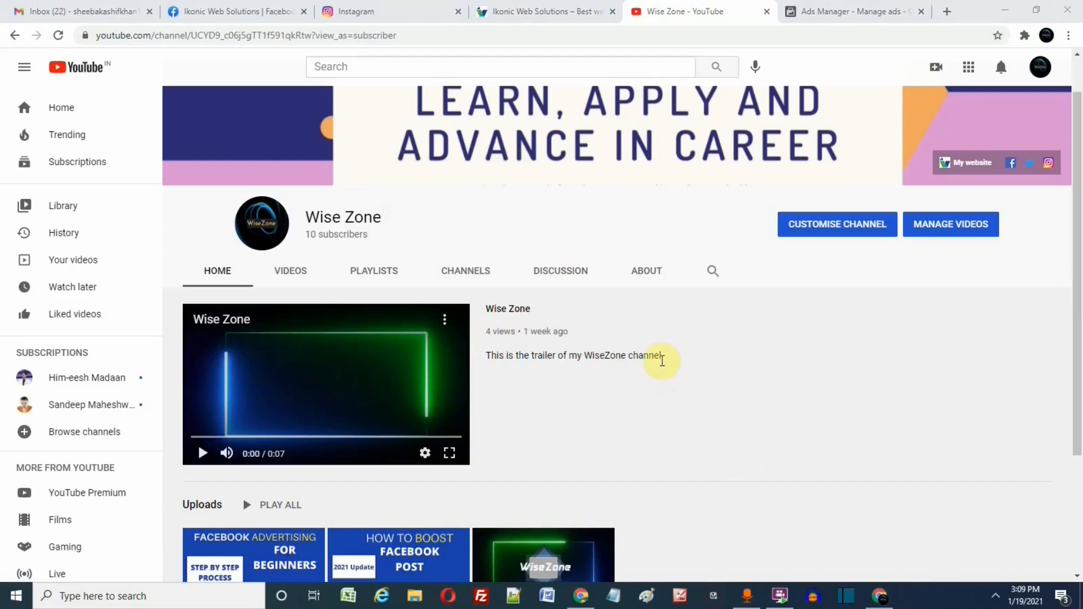